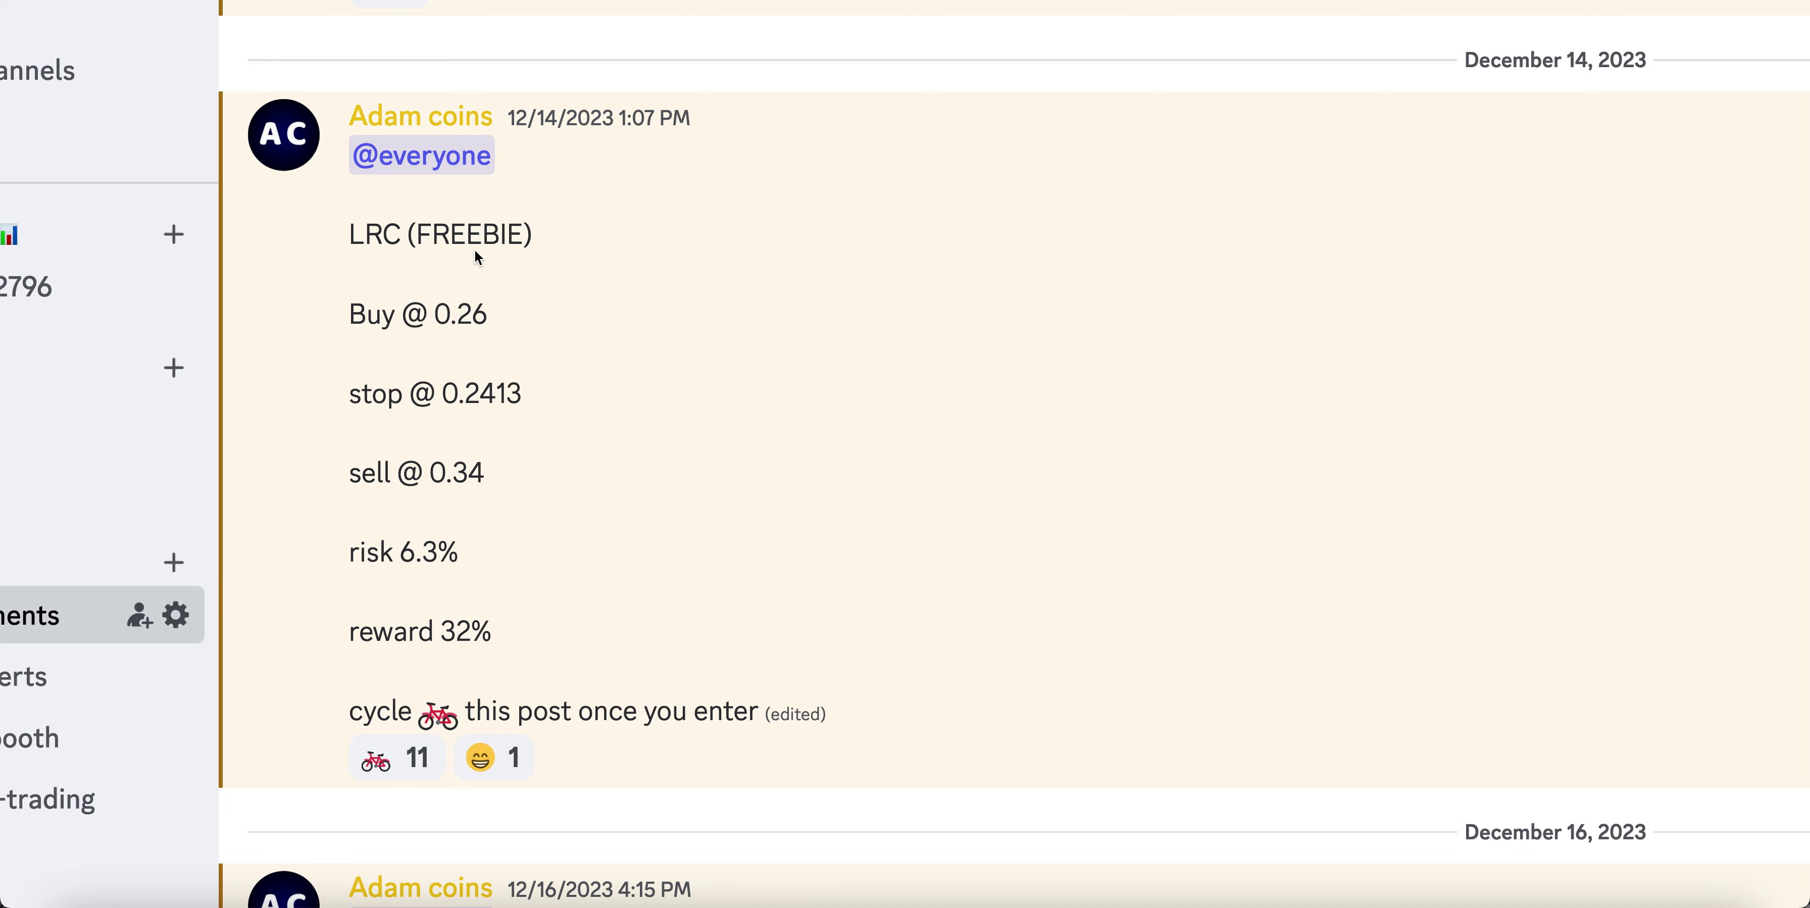
Highlight the LRC (FREEBIE) line and the 32% reward figure in the post.
drag(337, 234, 621, 225)
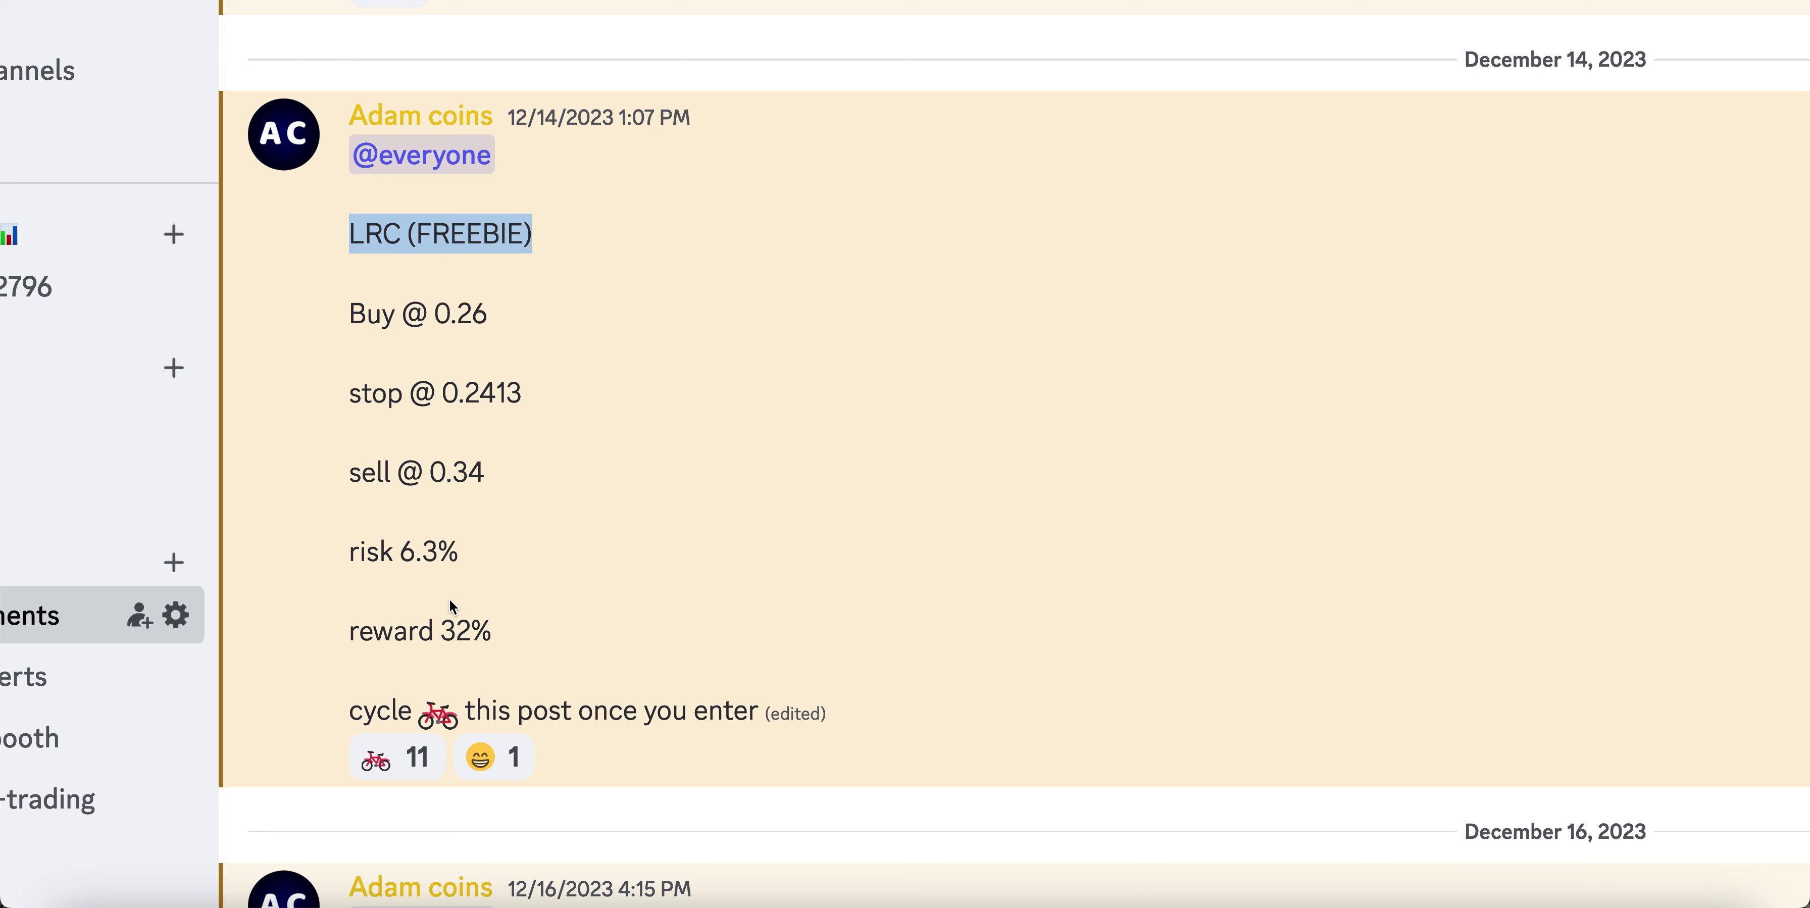
drag(440, 630, 532, 637)
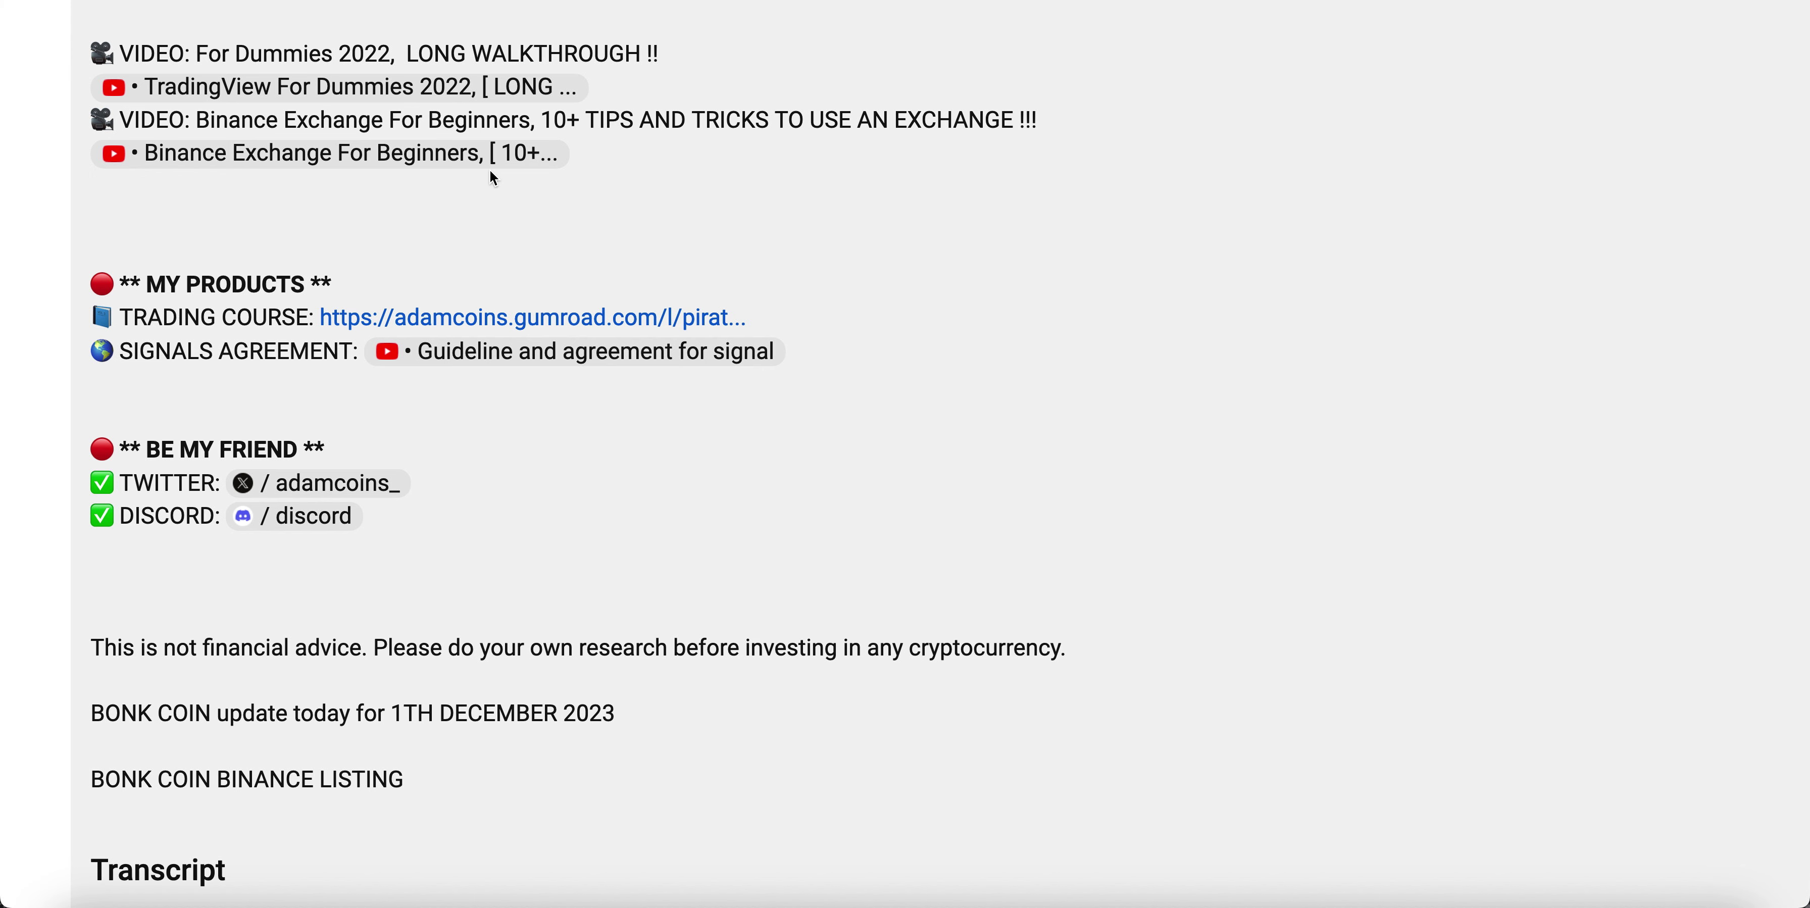
scroll(491, 174, up, 3)
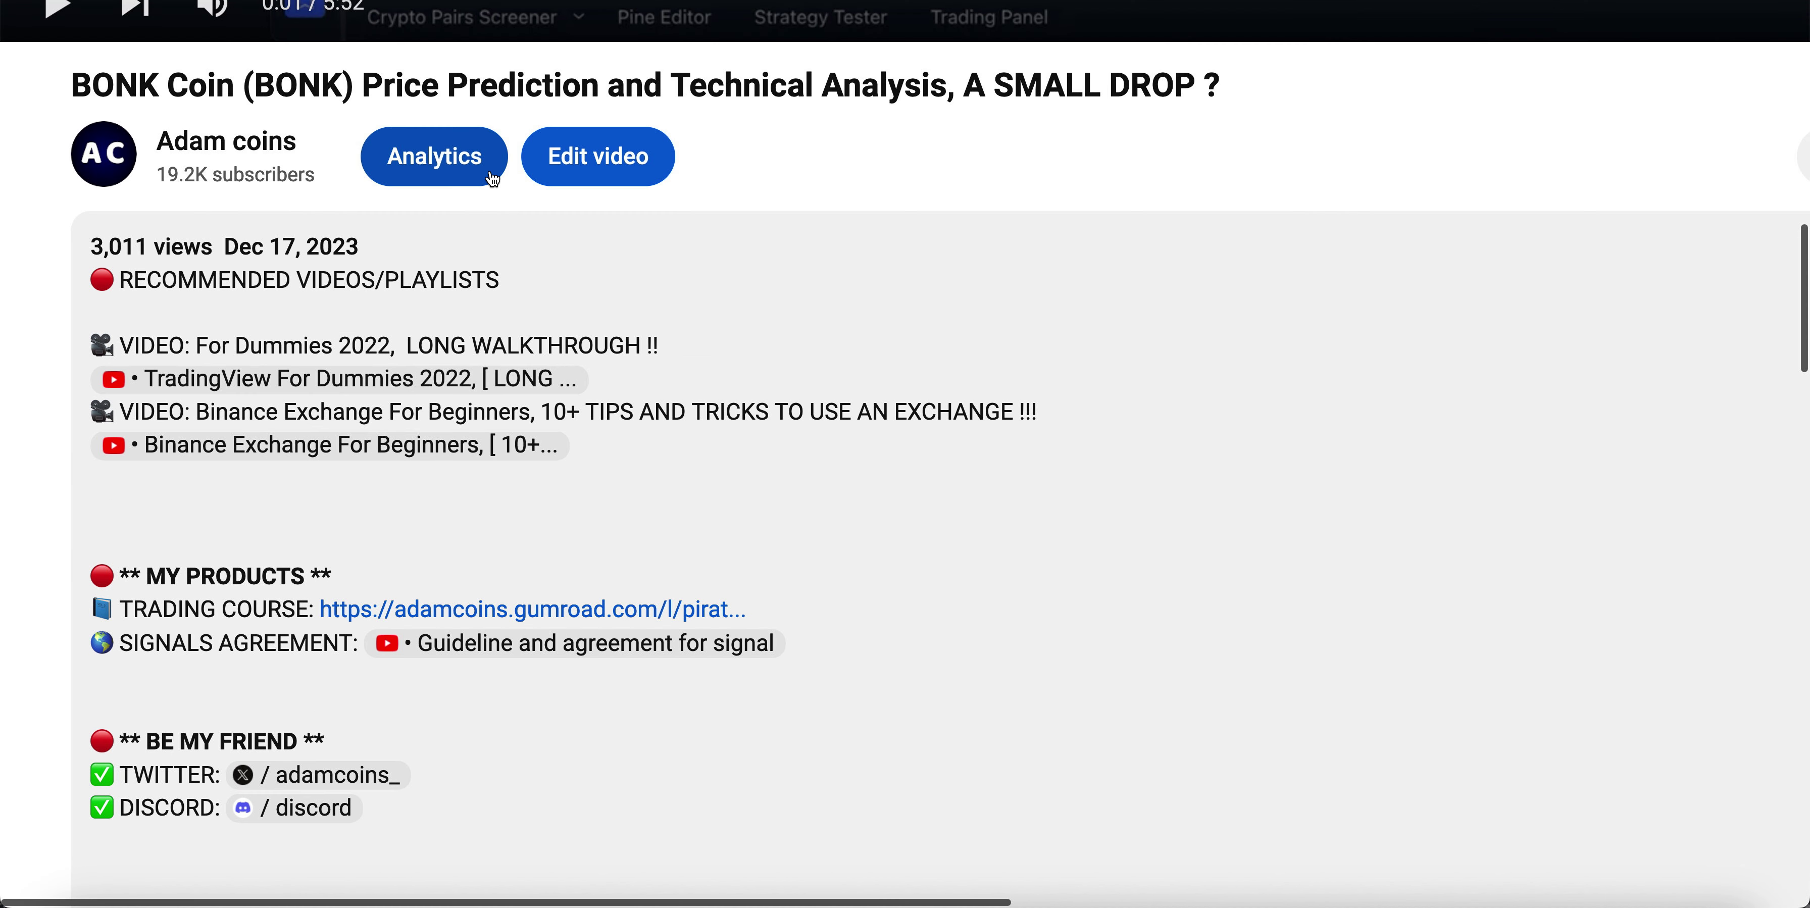
Open the '/ discord' invite link under 'BE MY FRIEND' in the BONK video's description.
scroll(492, 179, down, 3)
scroll(20, 565, down, 1)
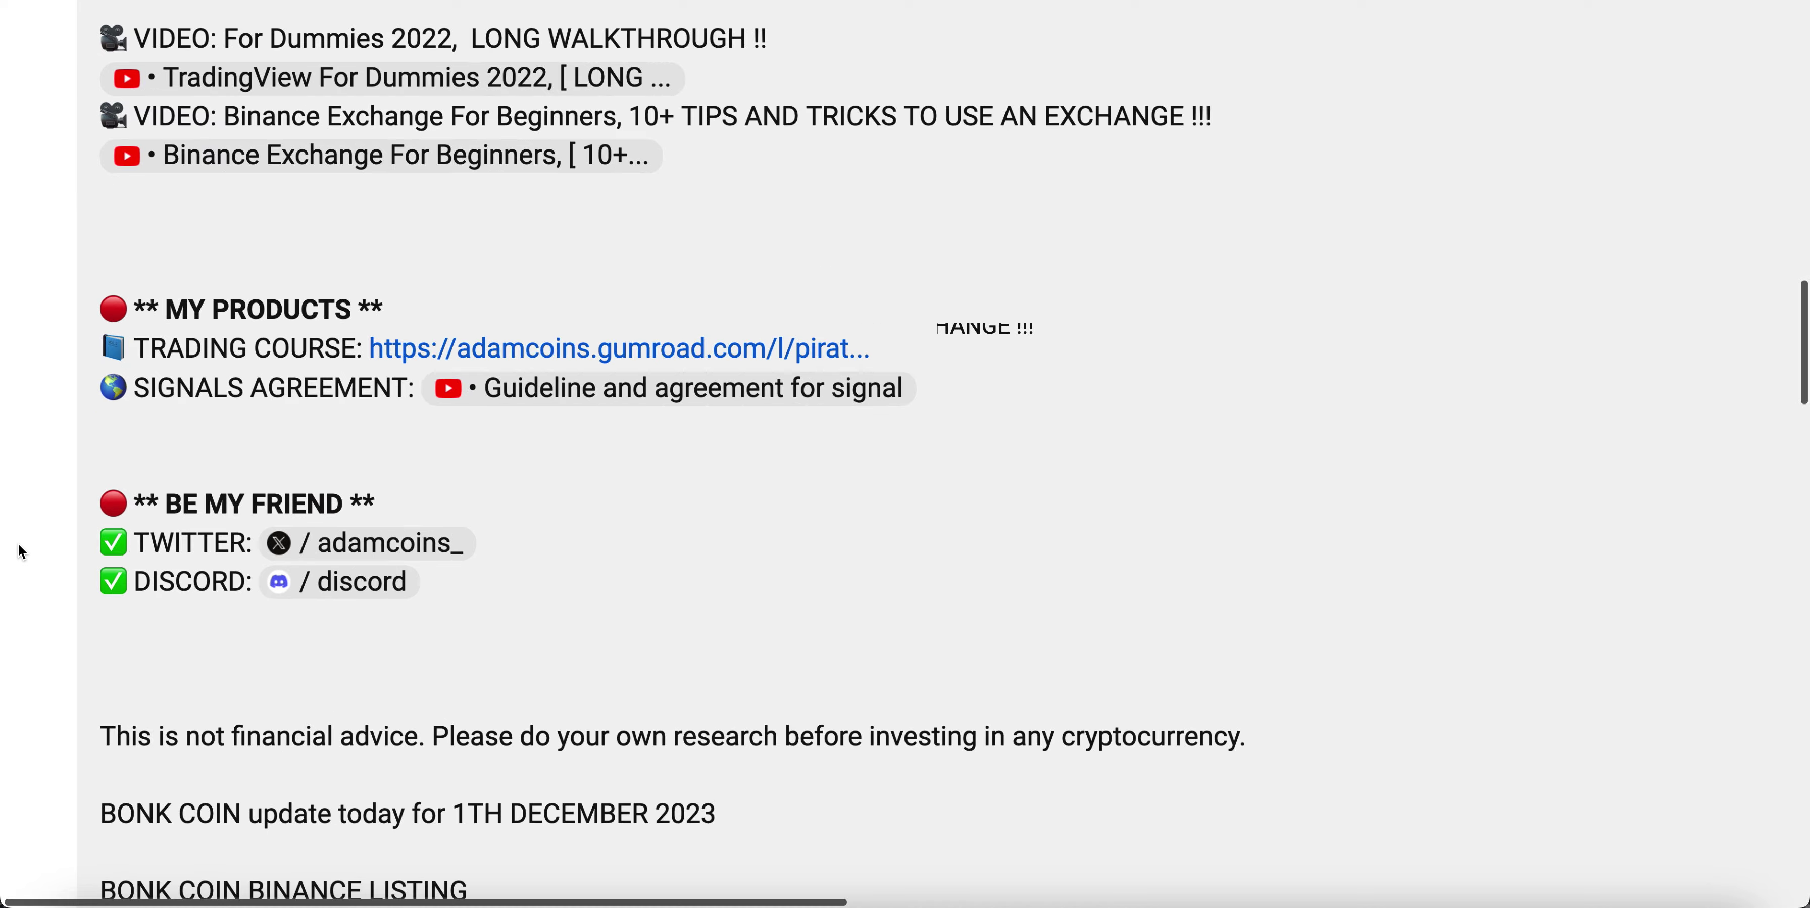
scroll(424, 575, up, 3)
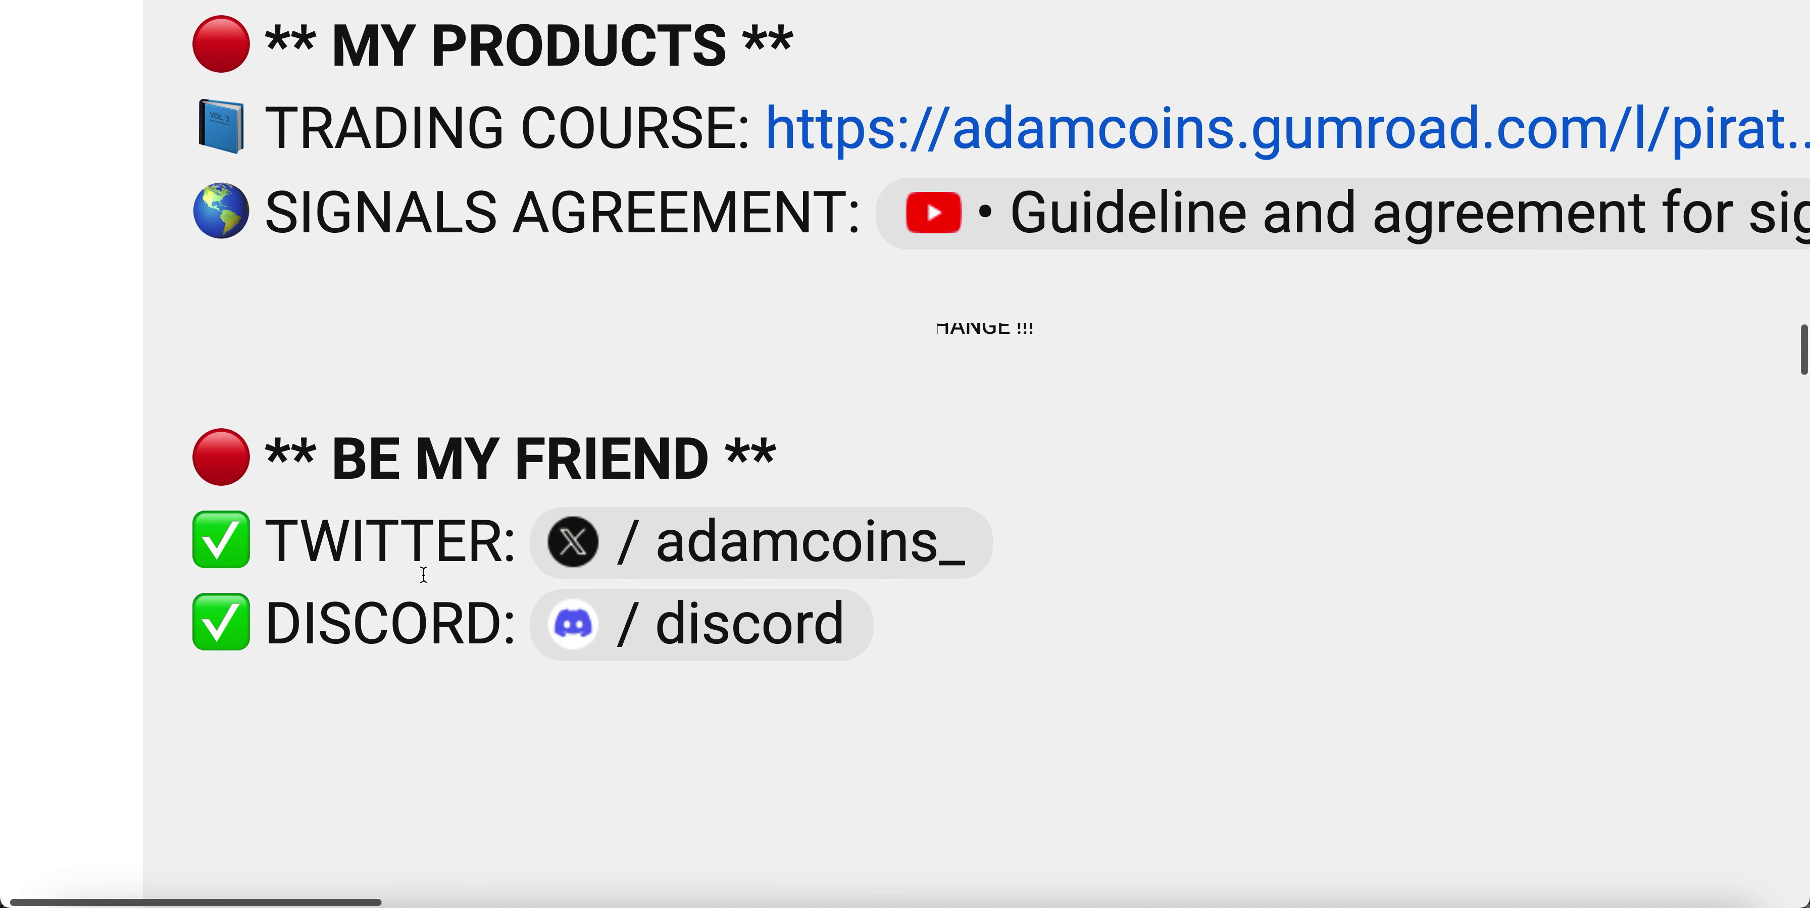
click(718, 630)
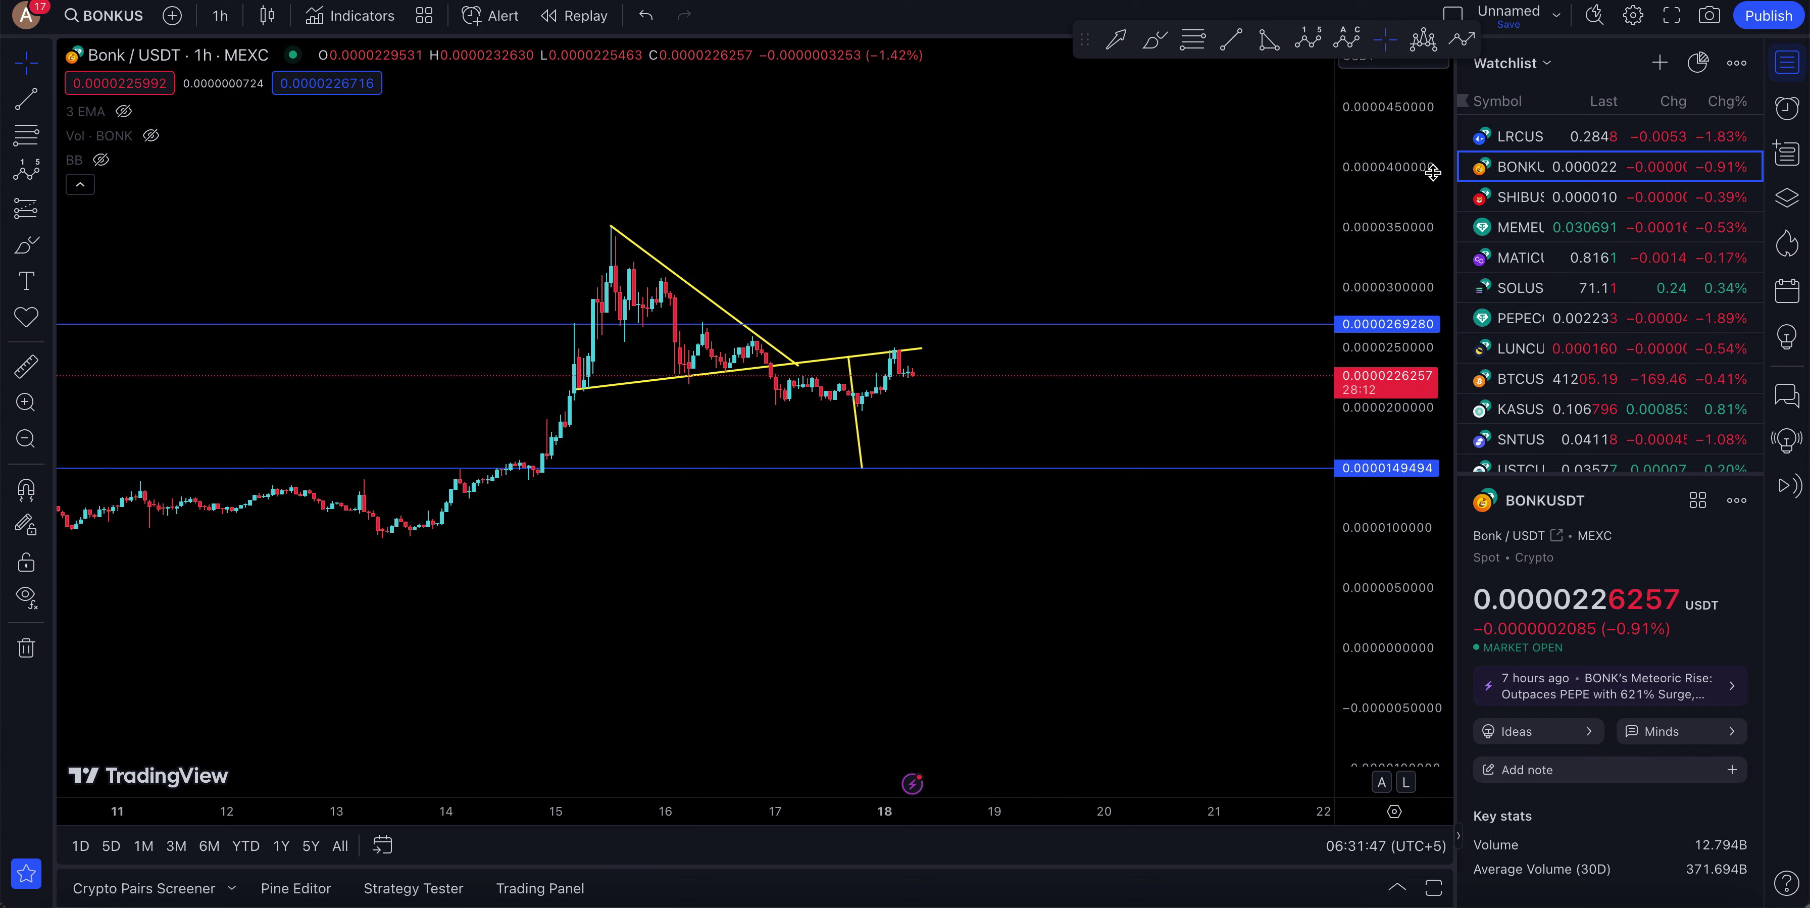
View the LRCUSD chart, sketching and then undoing a yellow brush curve around its price spike.
click(1589, 137)
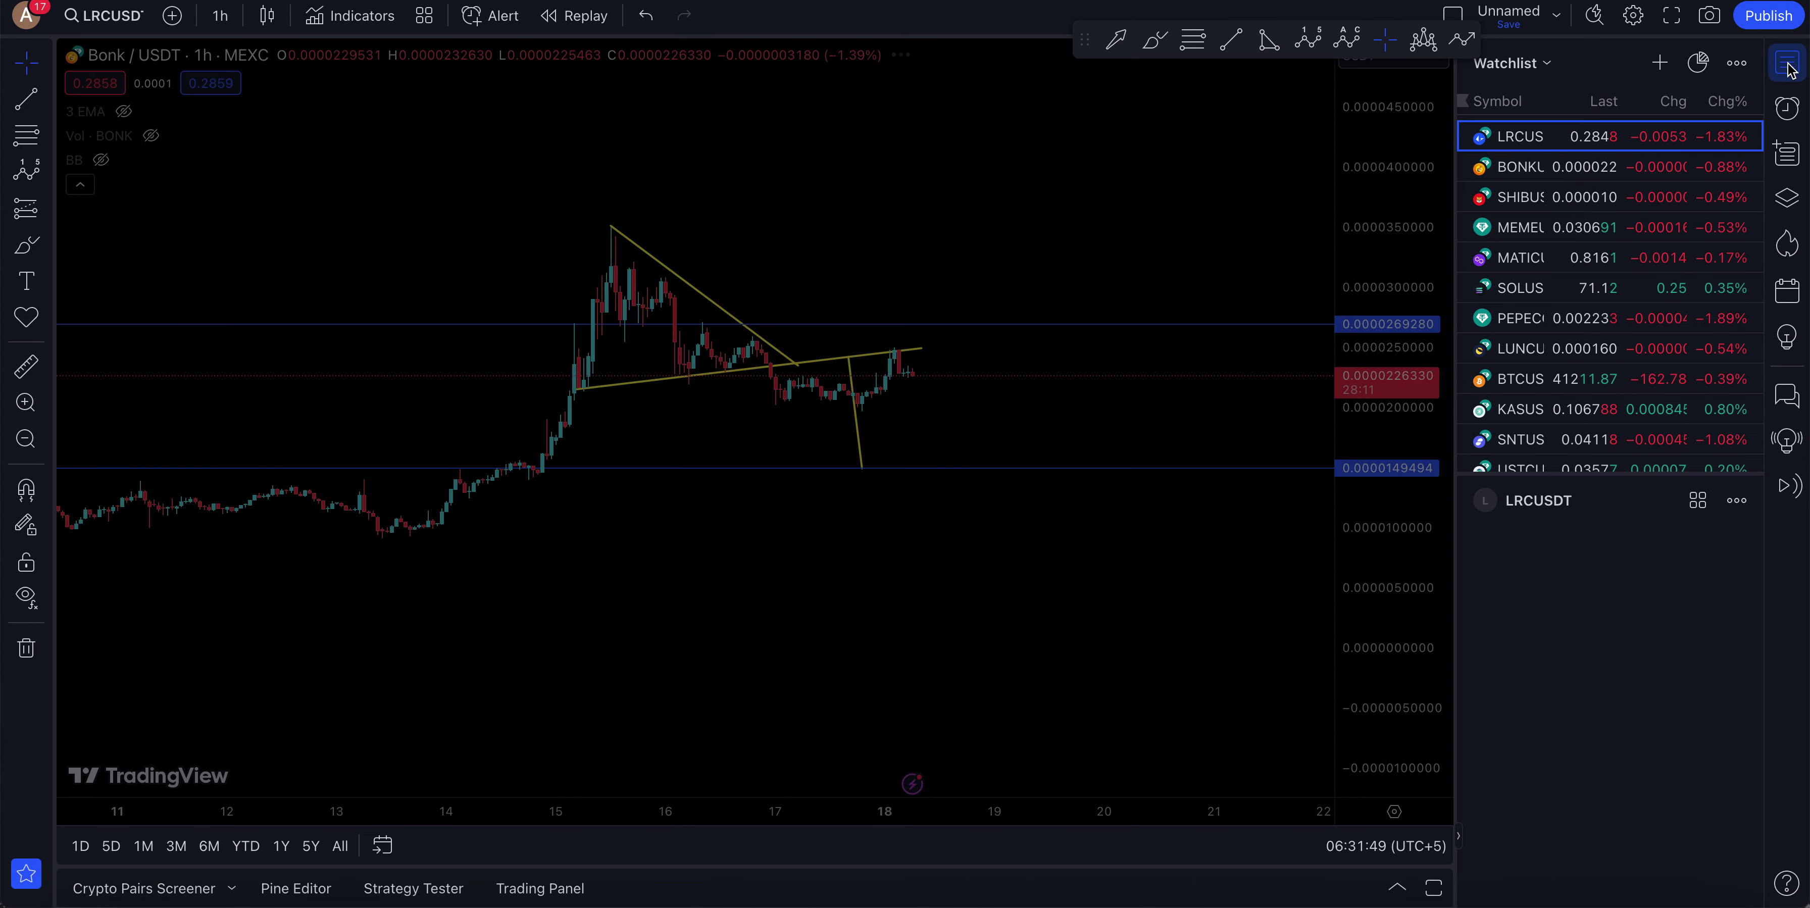
click(1789, 65)
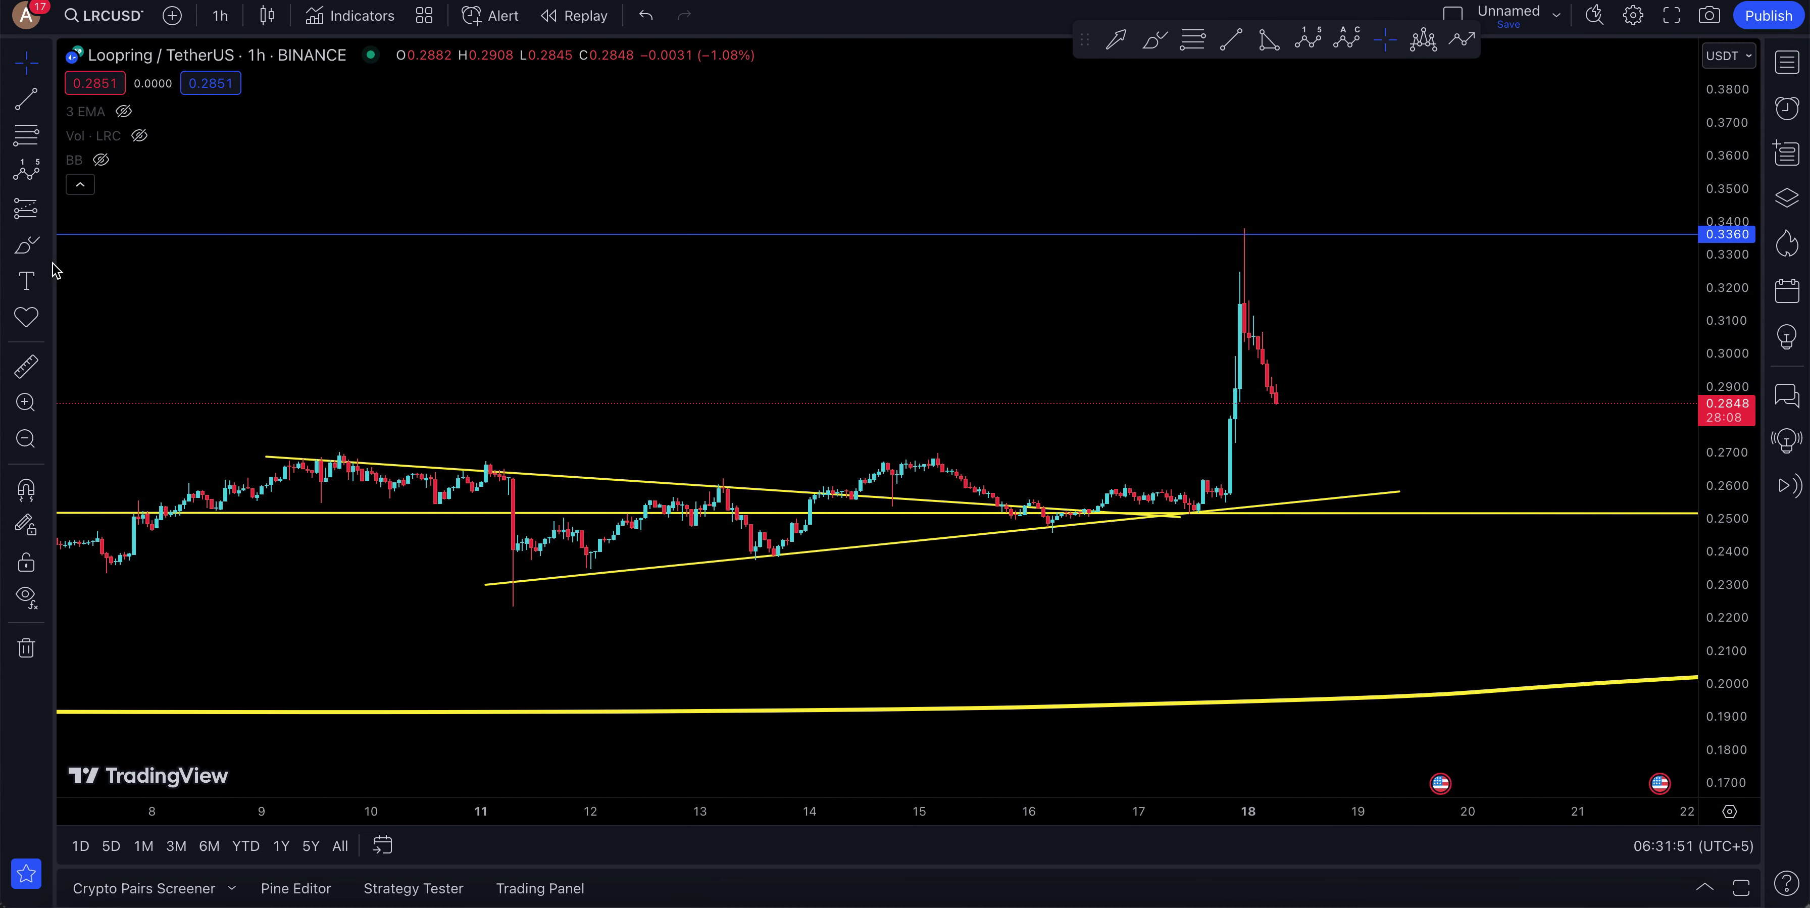
click(23, 241)
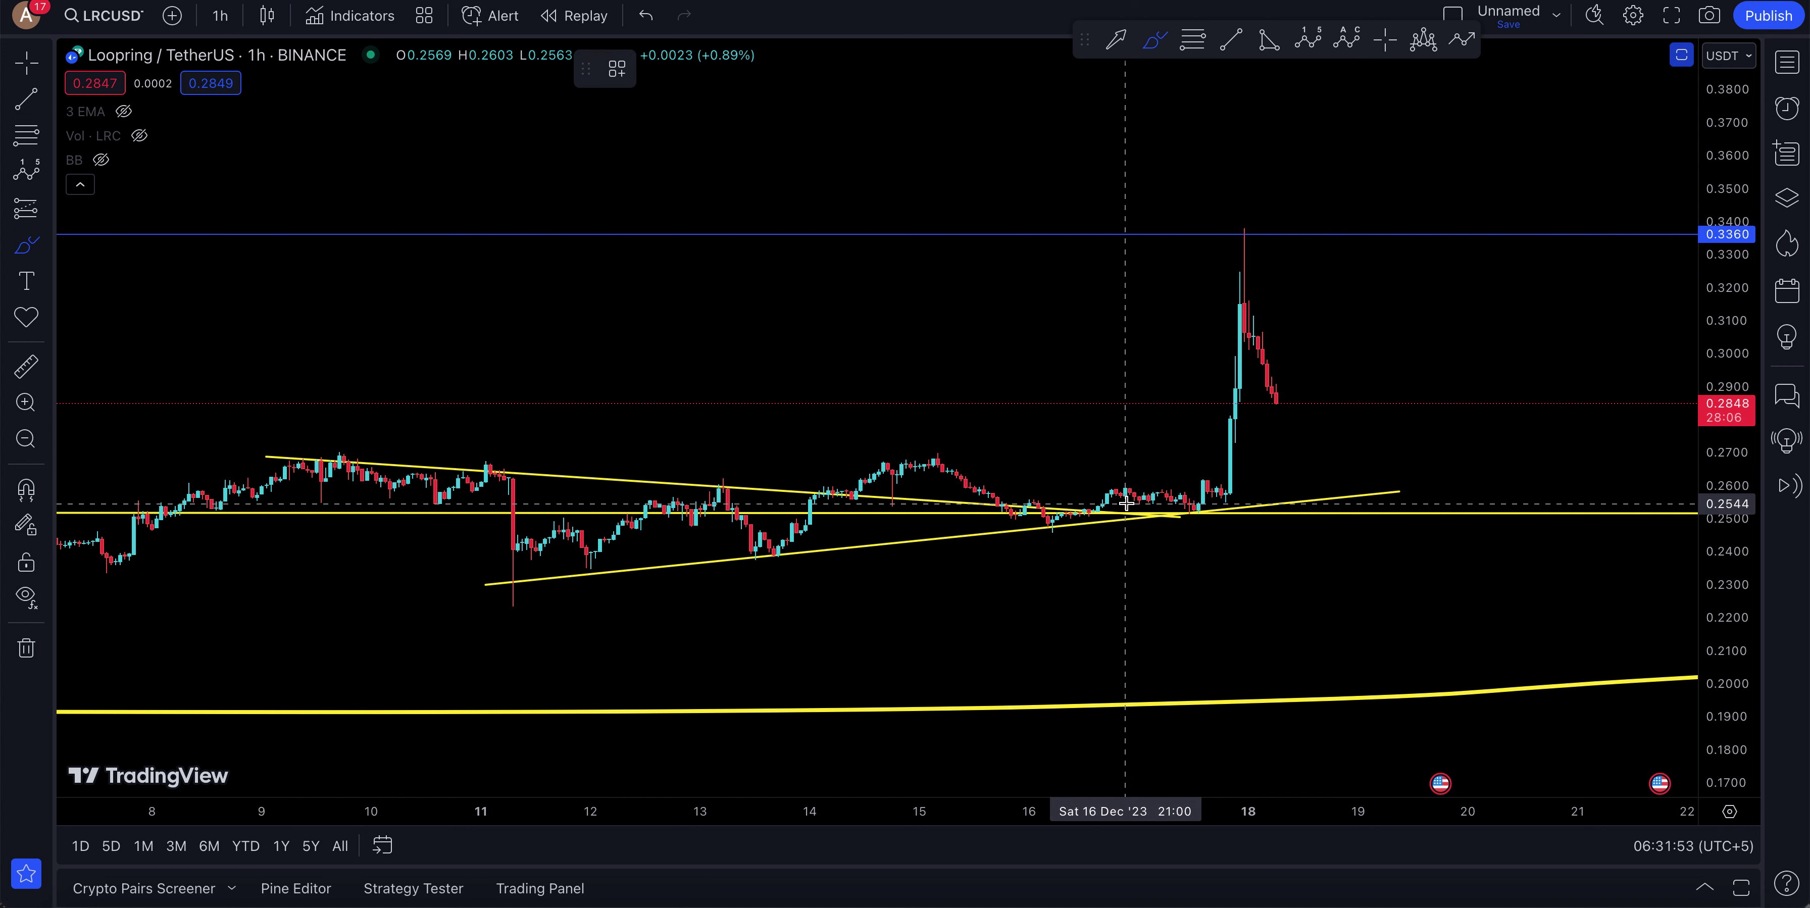
mouse_move(1009, 498)
mouse_down()
mouse_move(1193, 518)
mouse_move(1282, 309)
mouse_move(1272, 258)
mouse_up()
key(ctrl+z)
key(ctrl+z)
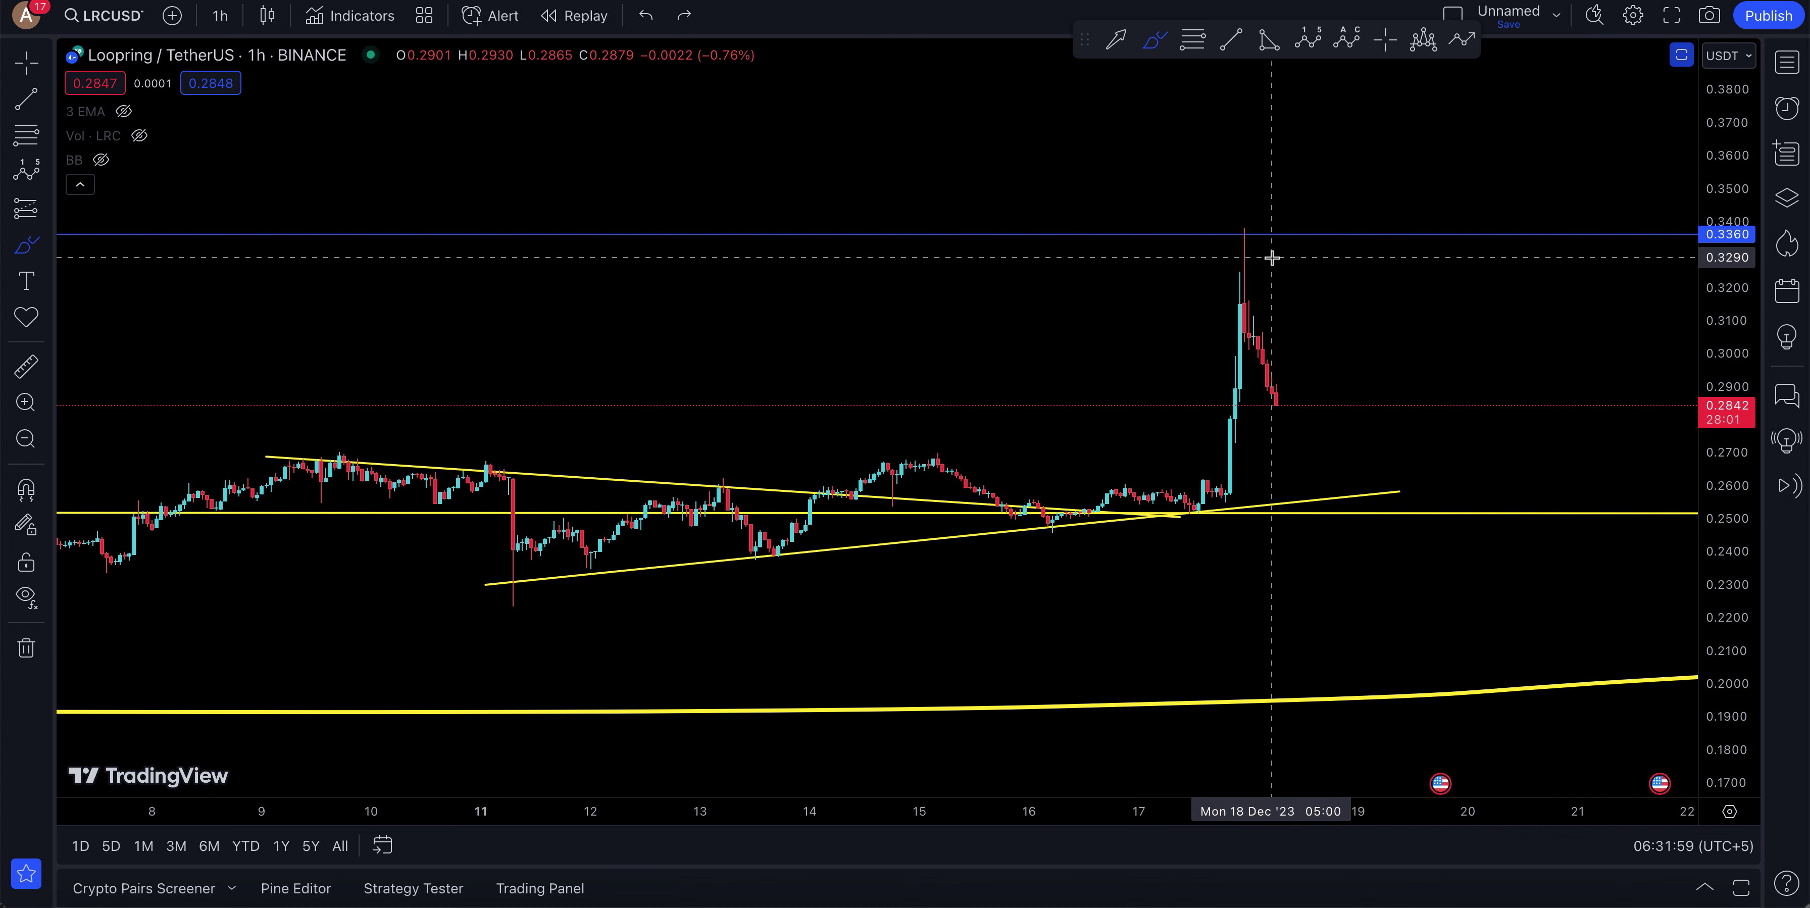
click(26, 63)
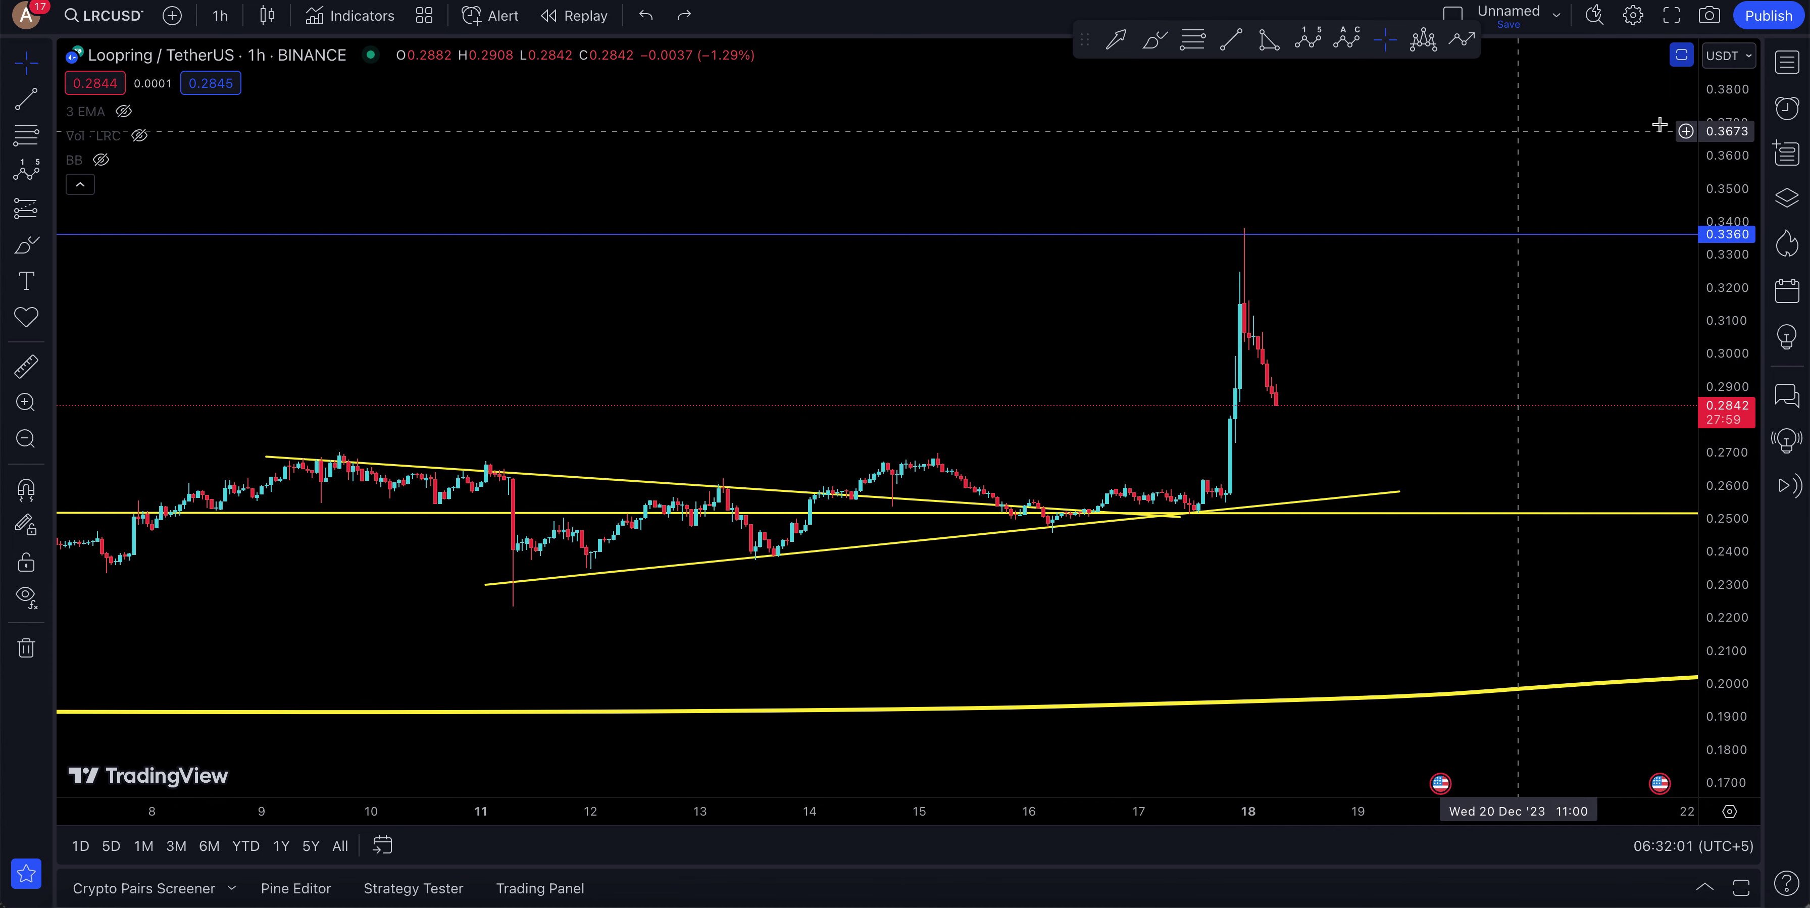
Return to BONKUSDT and measure the roughly 34% fall from current price to the lower support.
click(1790, 65)
key(Down)
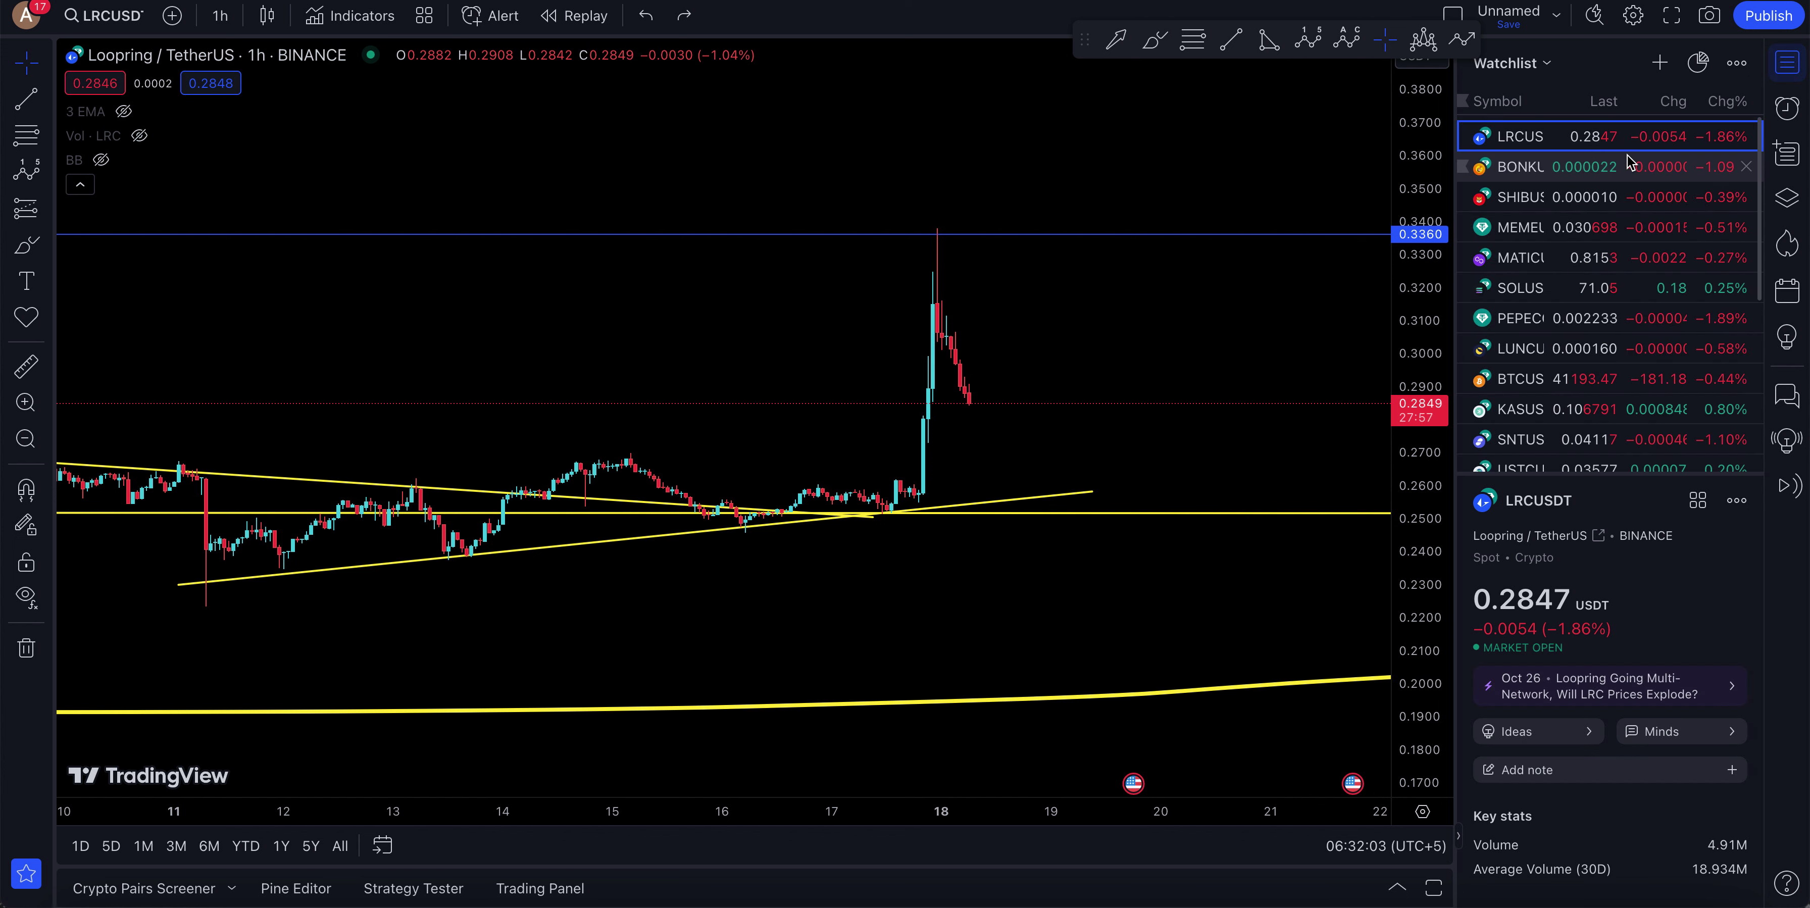
click(1791, 61)
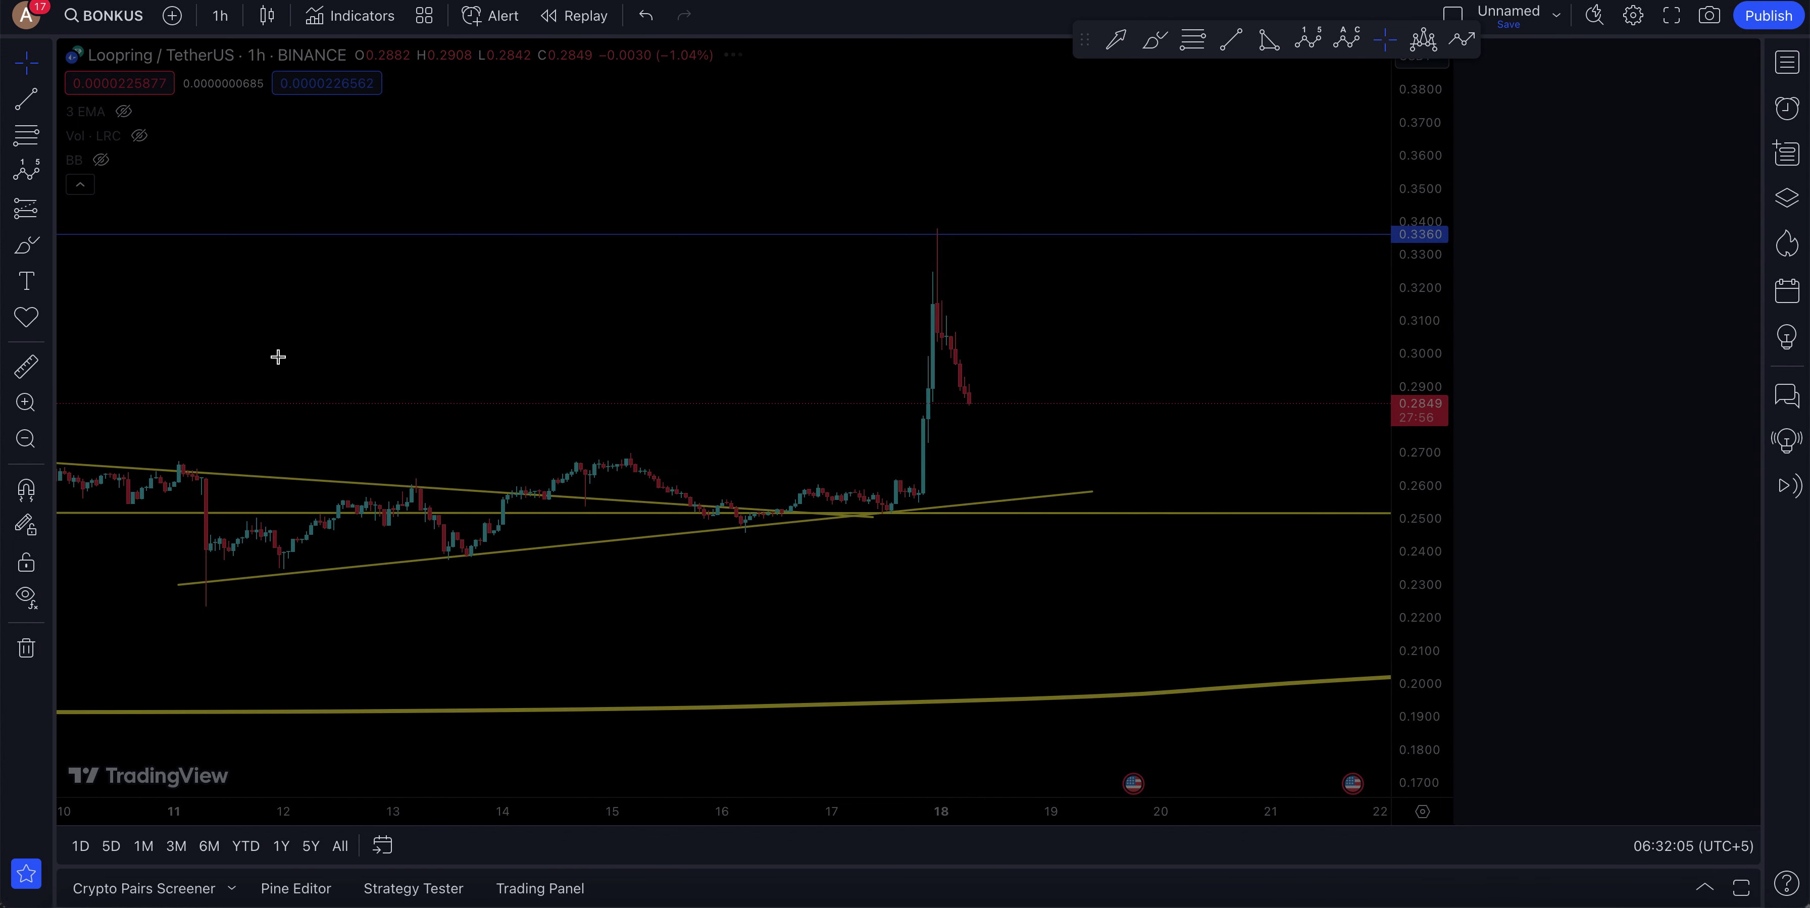
click(15, 377)
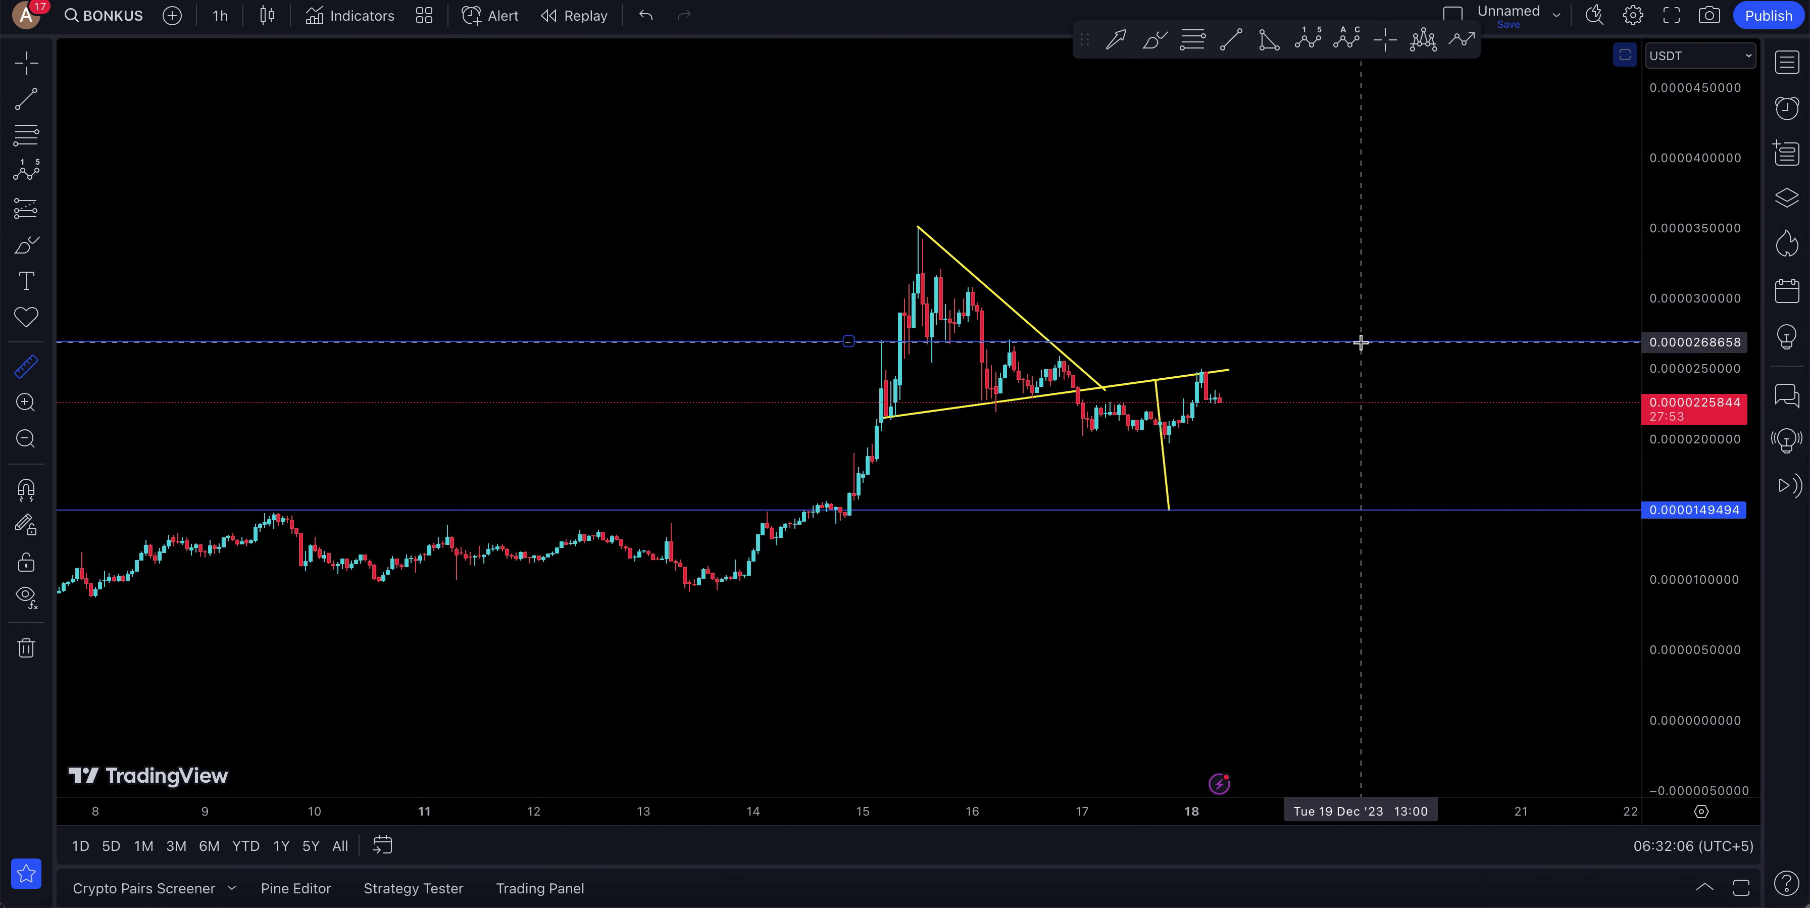
click(1343, 402)
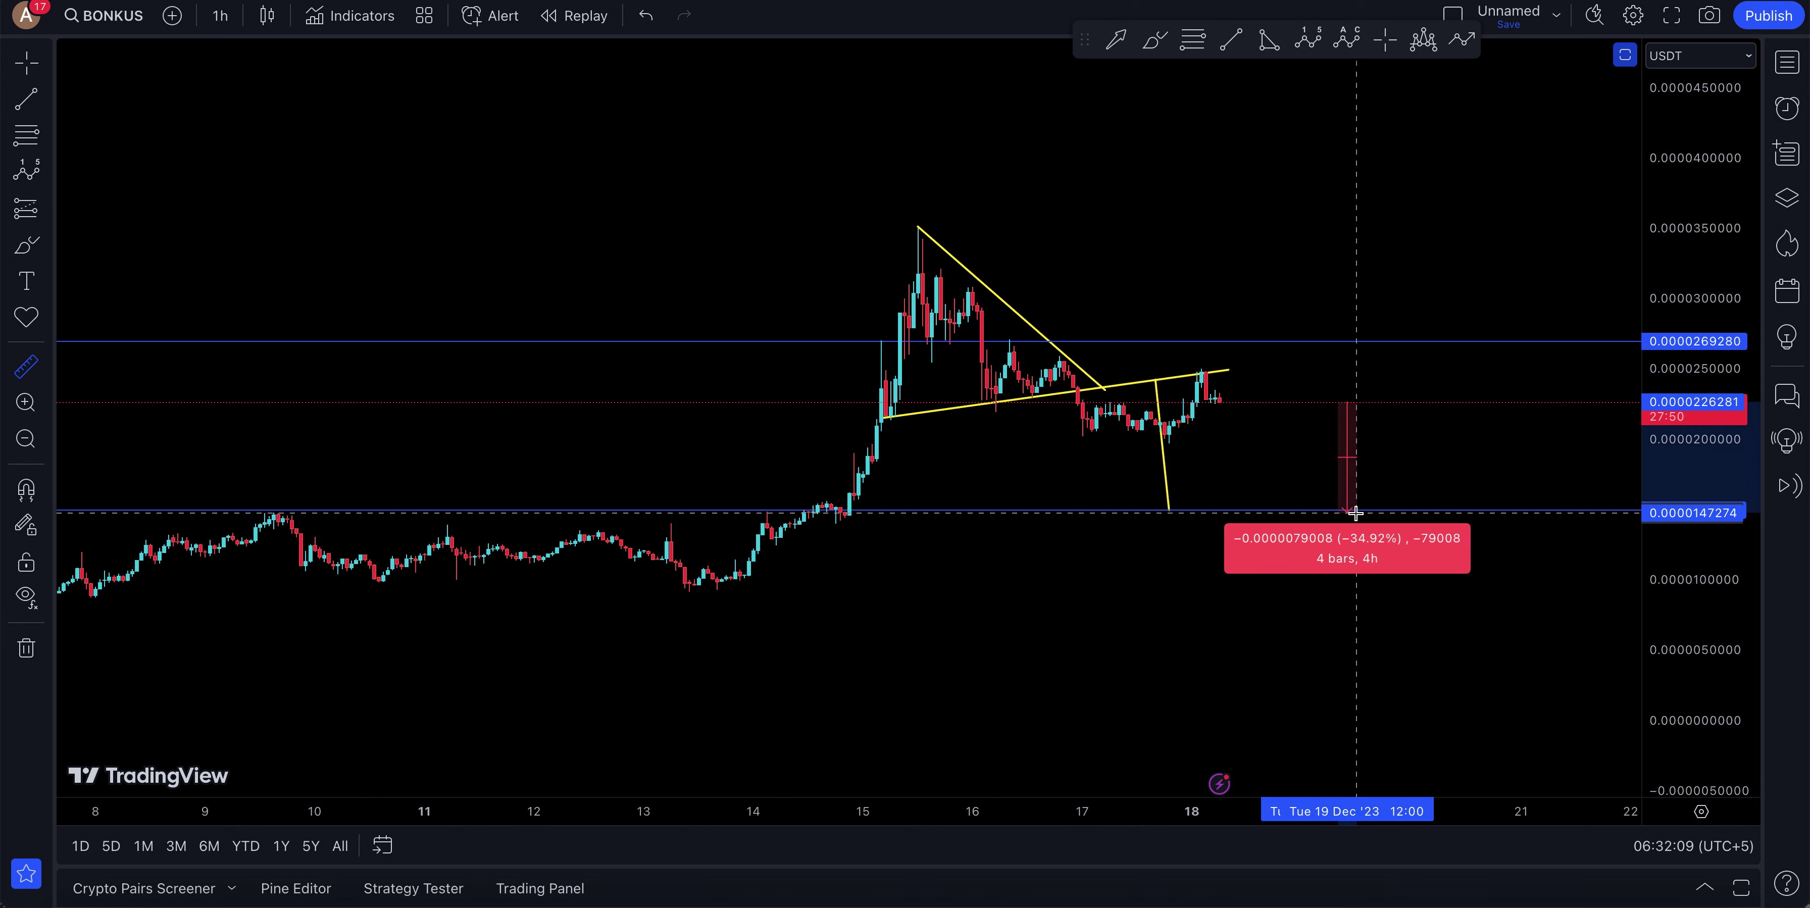
click(1356, 509)
click(1439, 393)
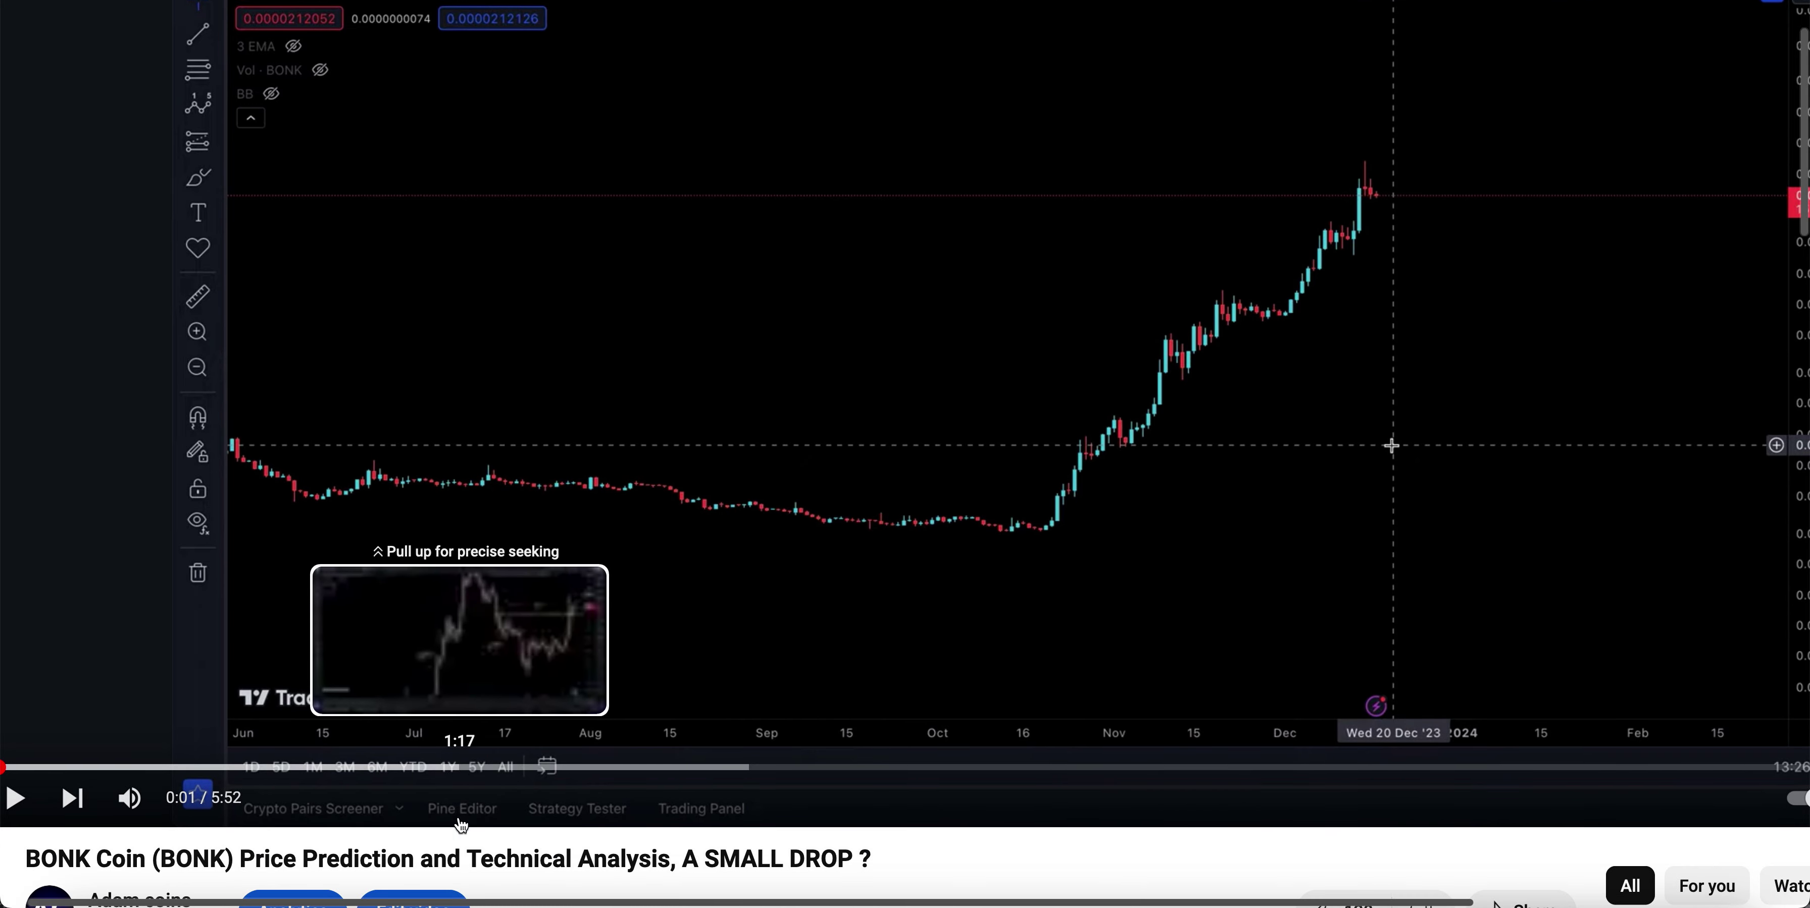
Seek the BONK video past 2:16 and on to the 4:00 mark.
drag(682, 859, 830, 859)
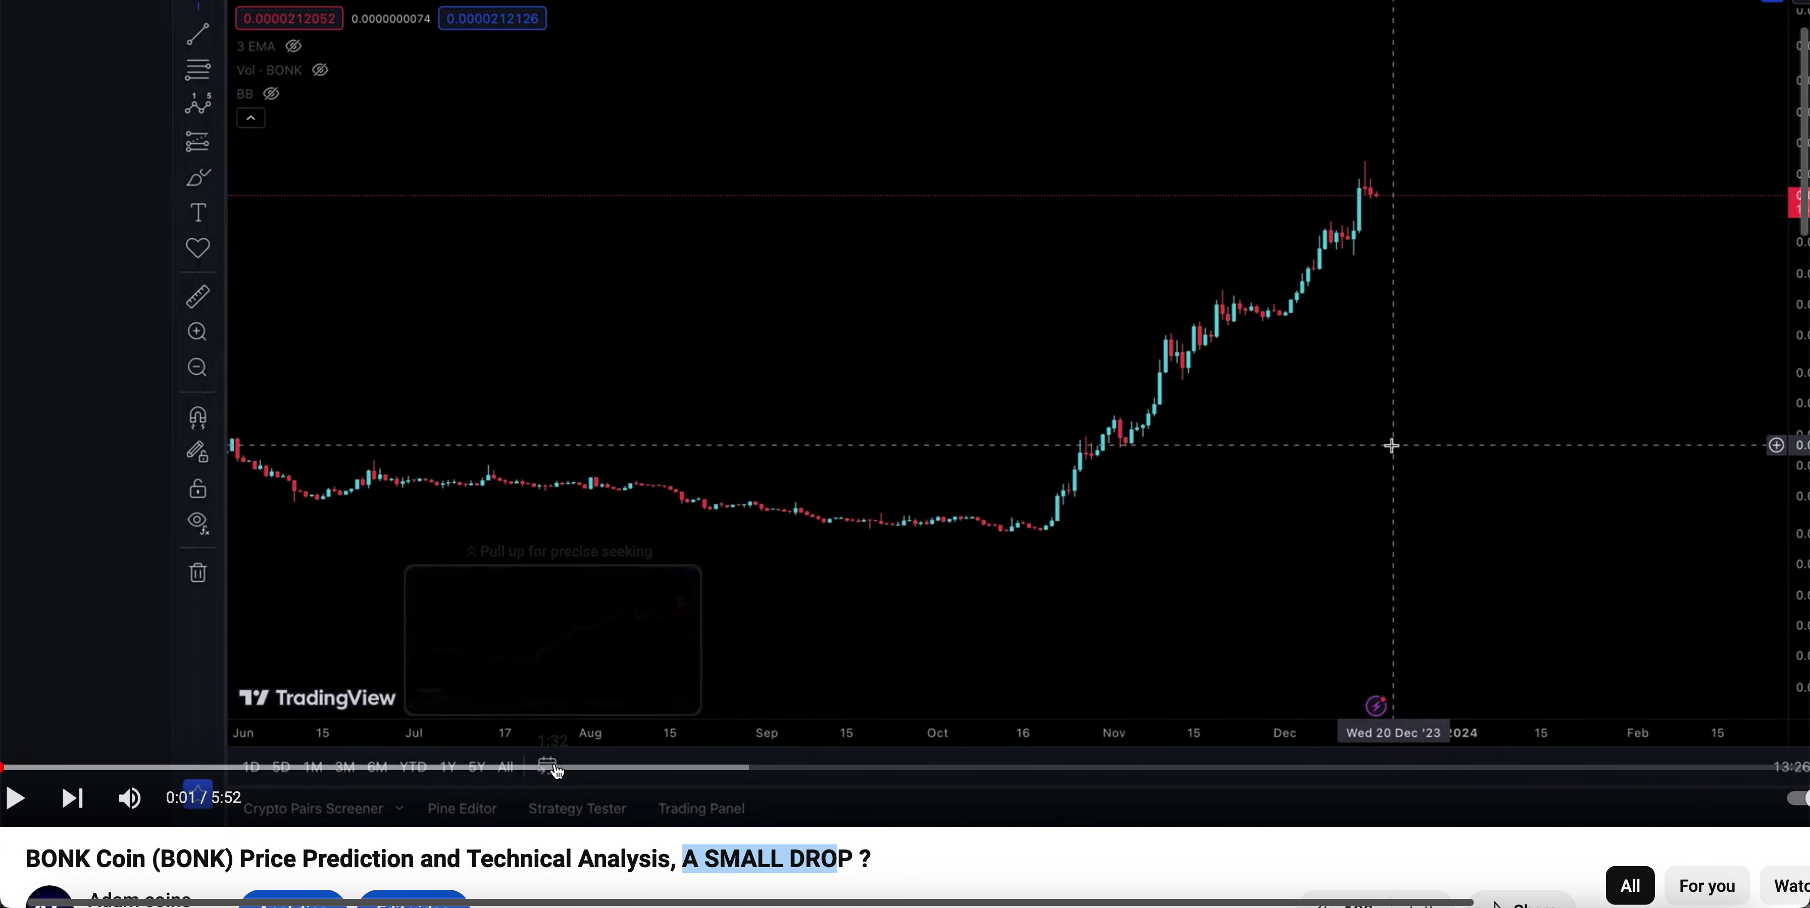
drag(555, 768, 975, 764)
click(819, 769)
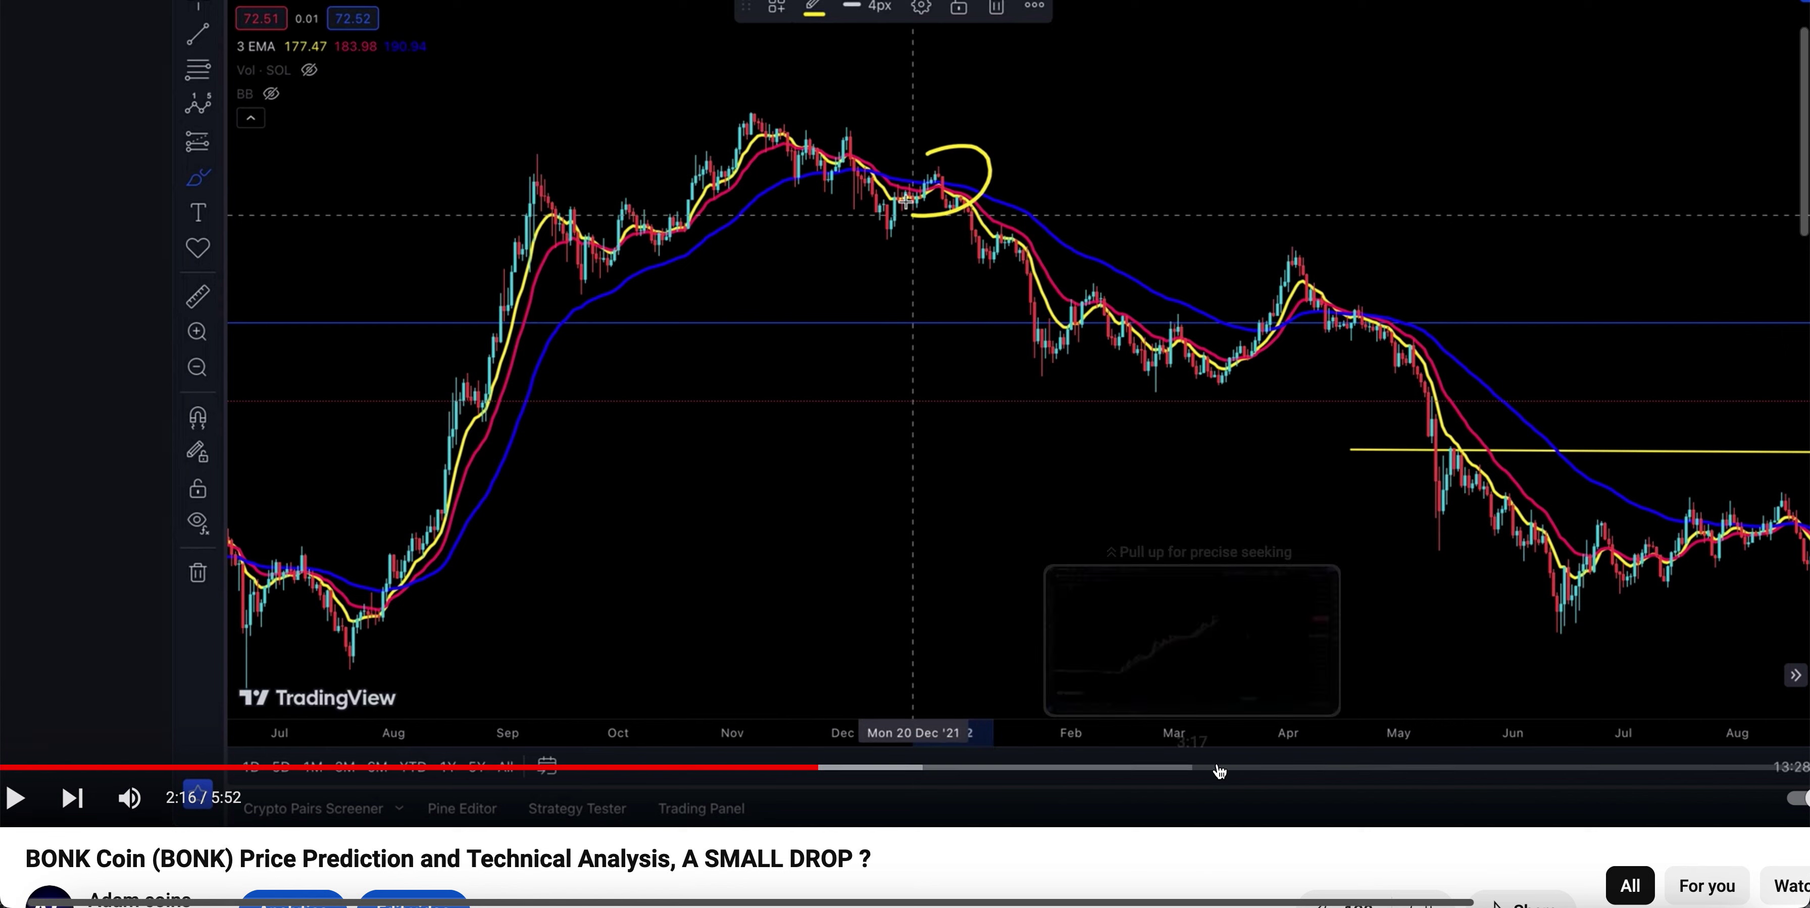
click(1453, 768)
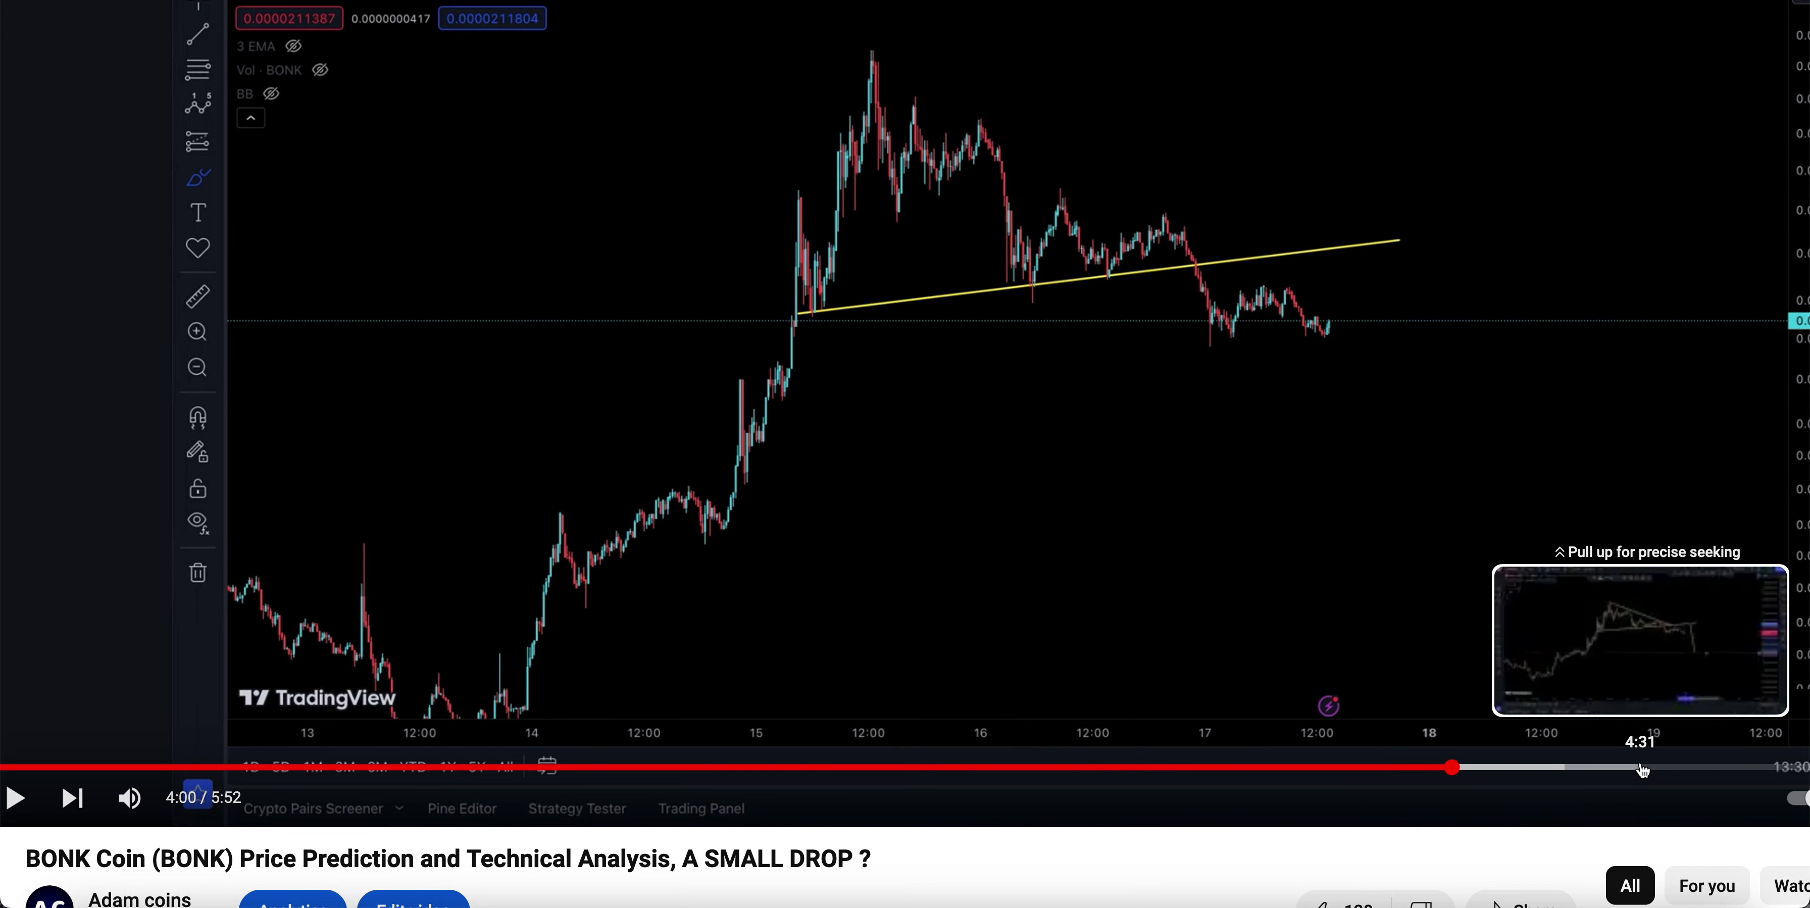
Start the video playing from 4:00 with the volume at 75%.
click(1518, 603)
scroll(1518, 603, up, 2)
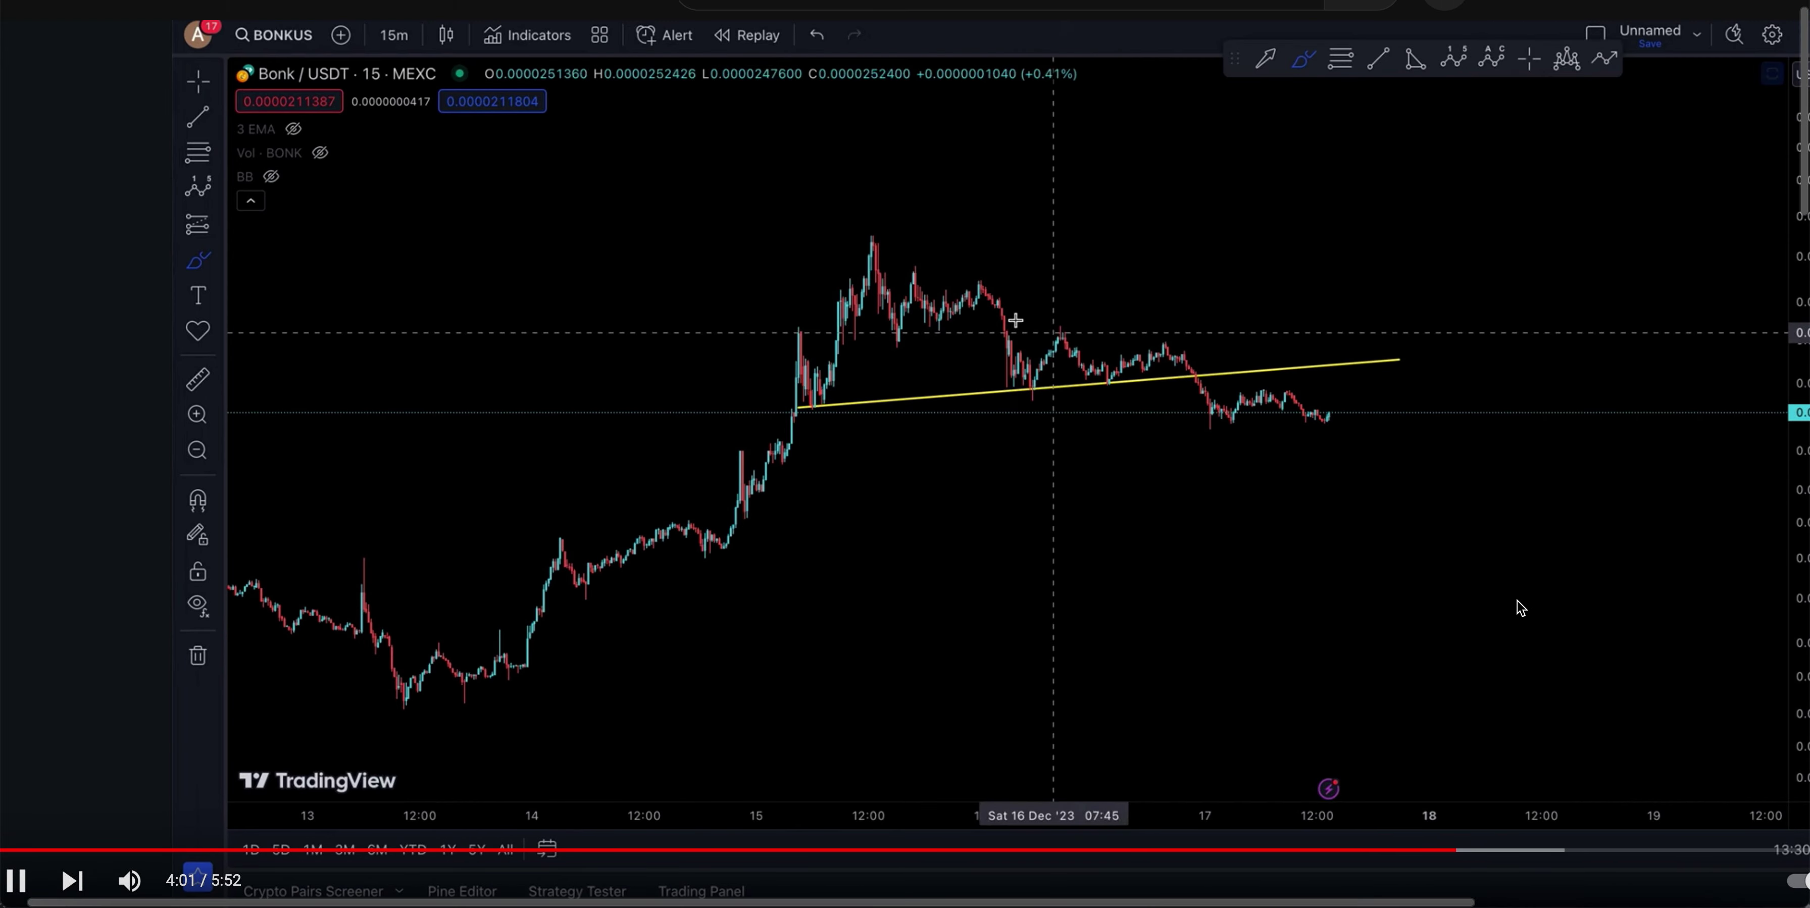
scroll(1517, 600, right, 1)
key(Down)
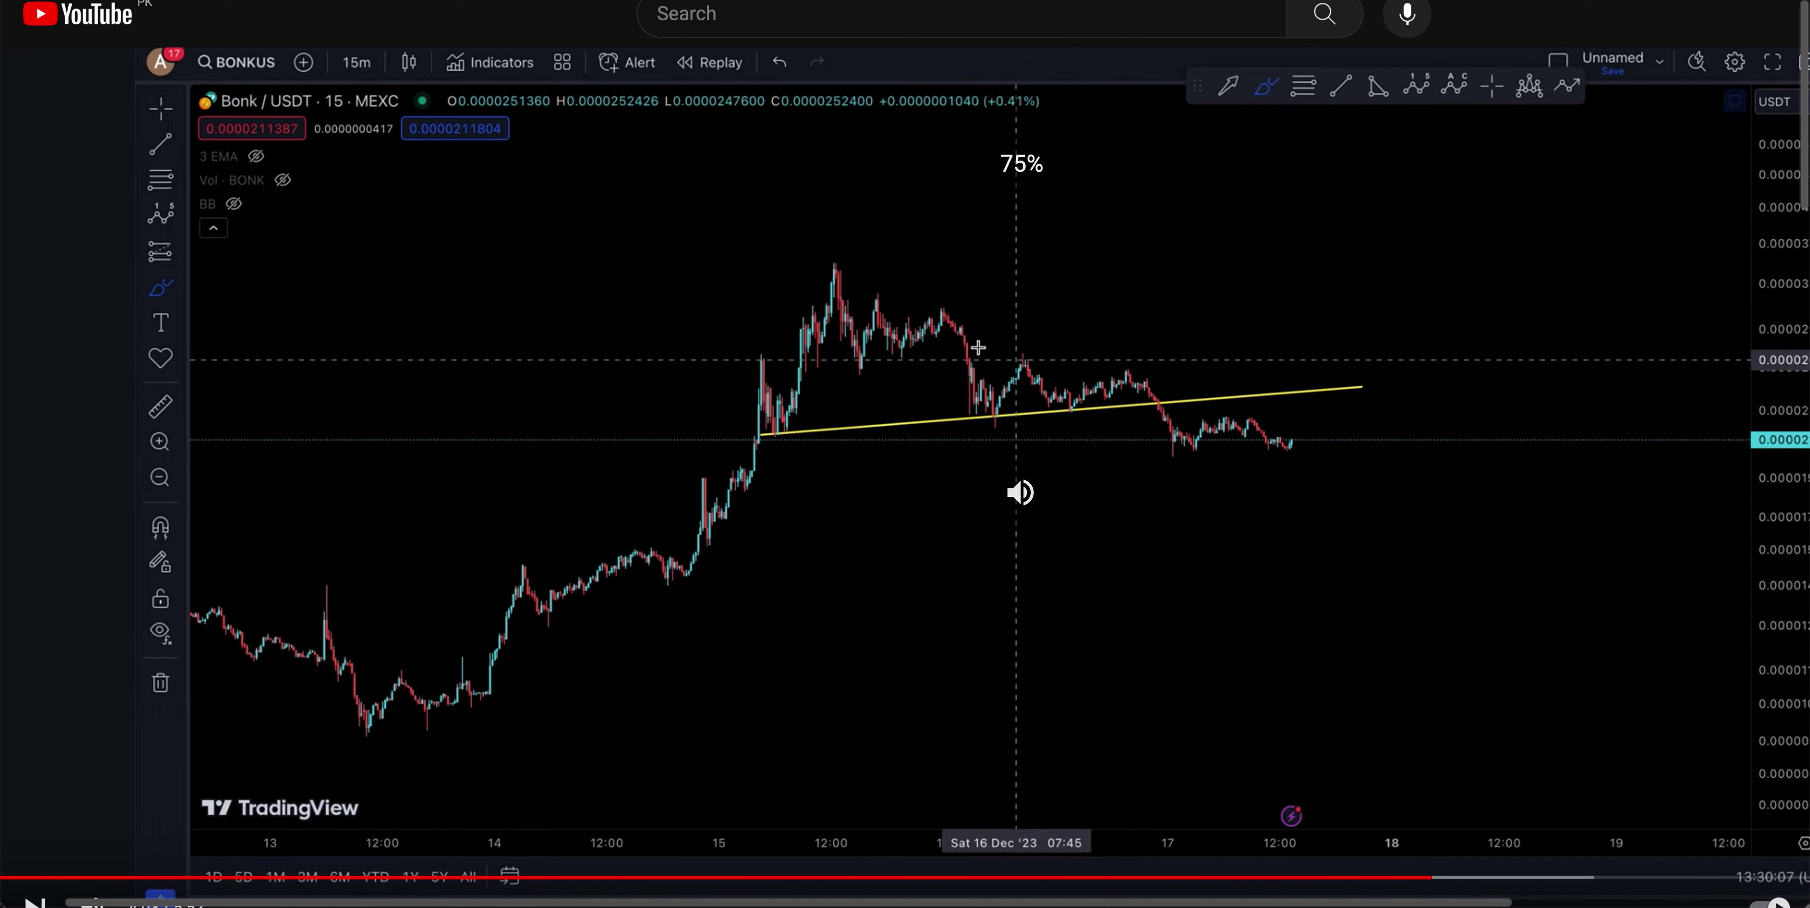
scroll(1722, 498, right, 2)
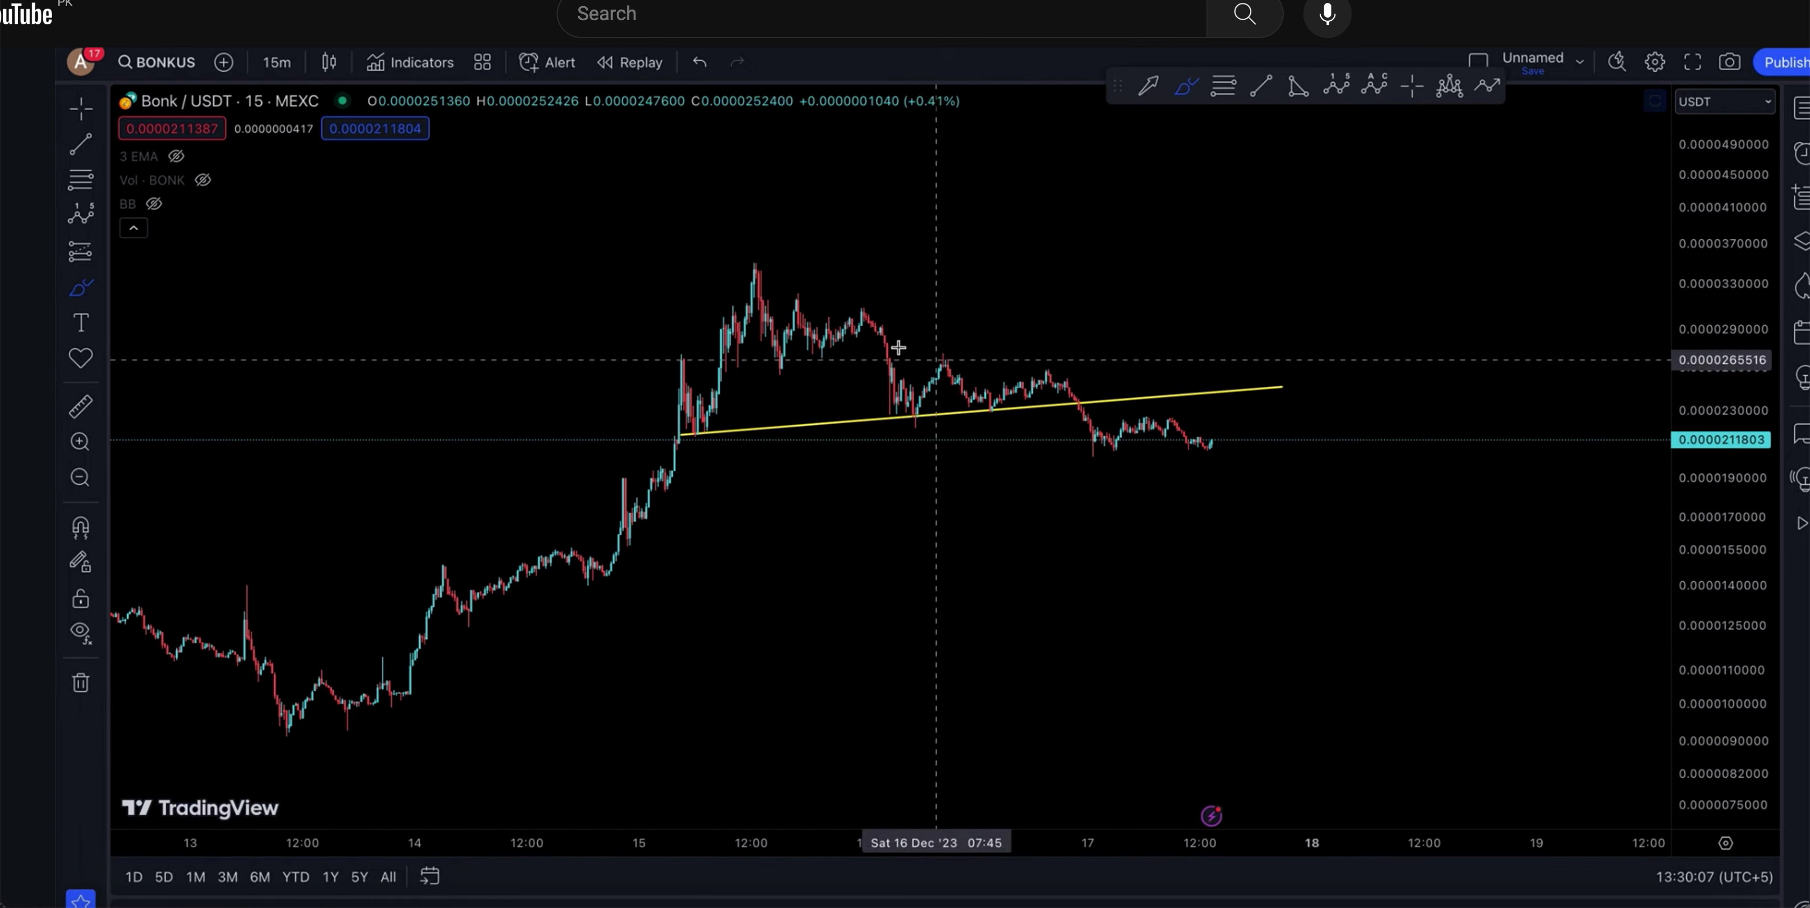
Pause the video, then skip forward, back and forward again by a few seconds.
key(space)
key(Right)
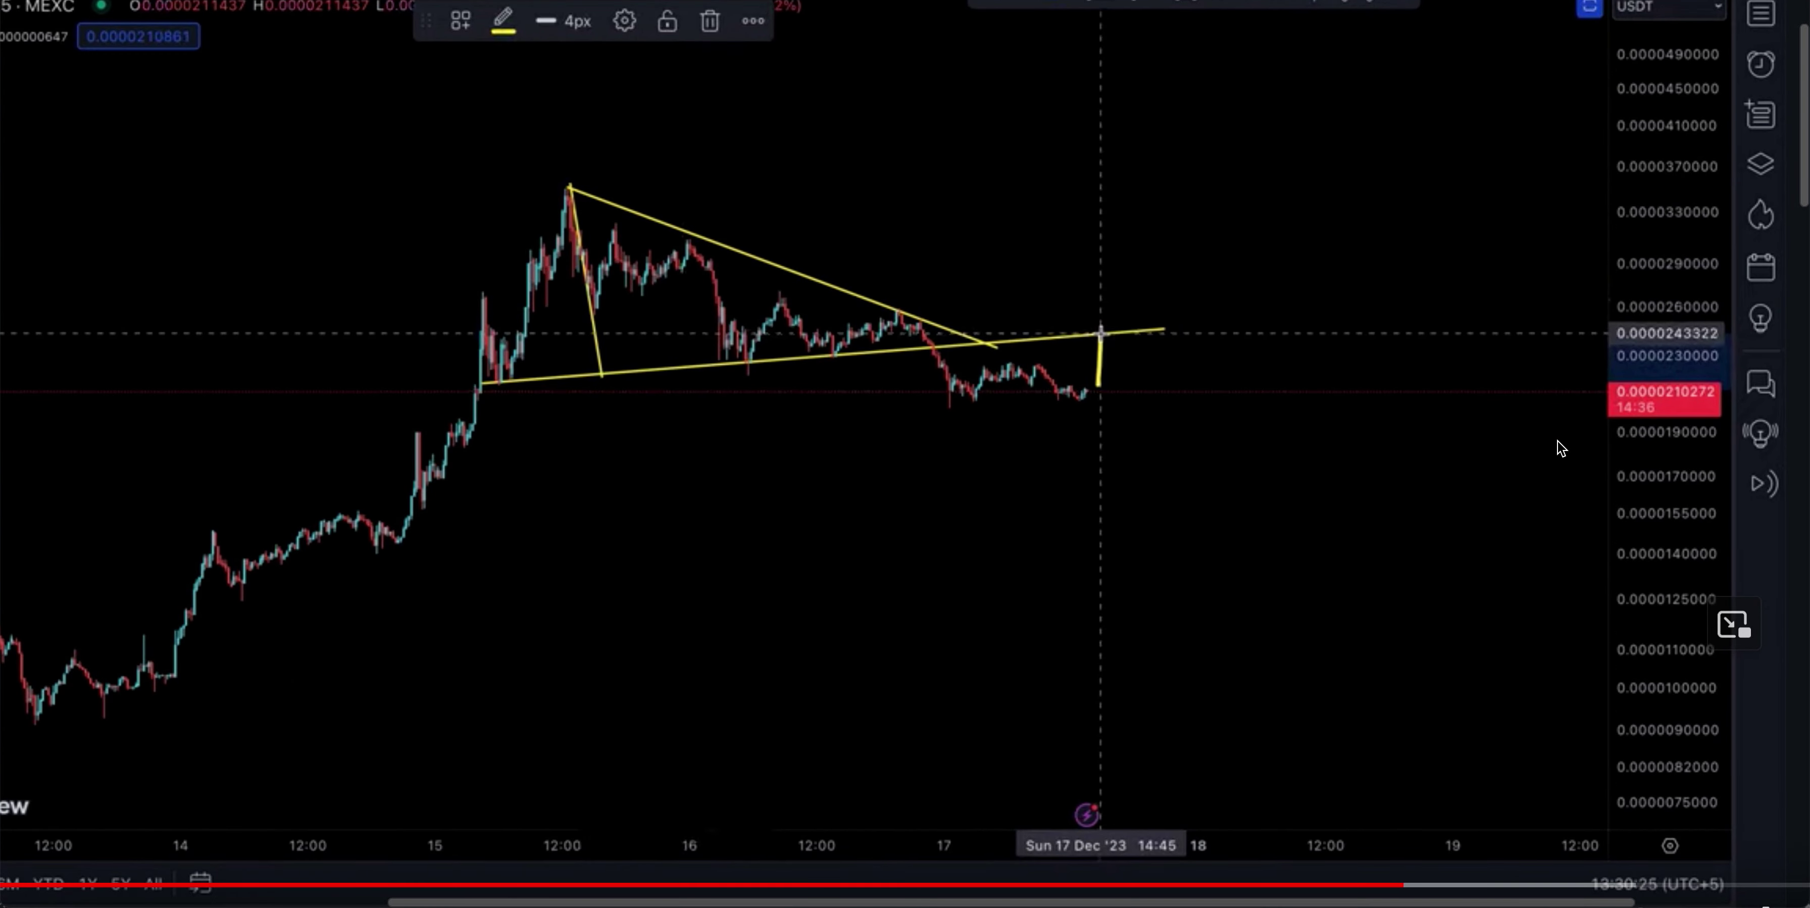
key(Left)
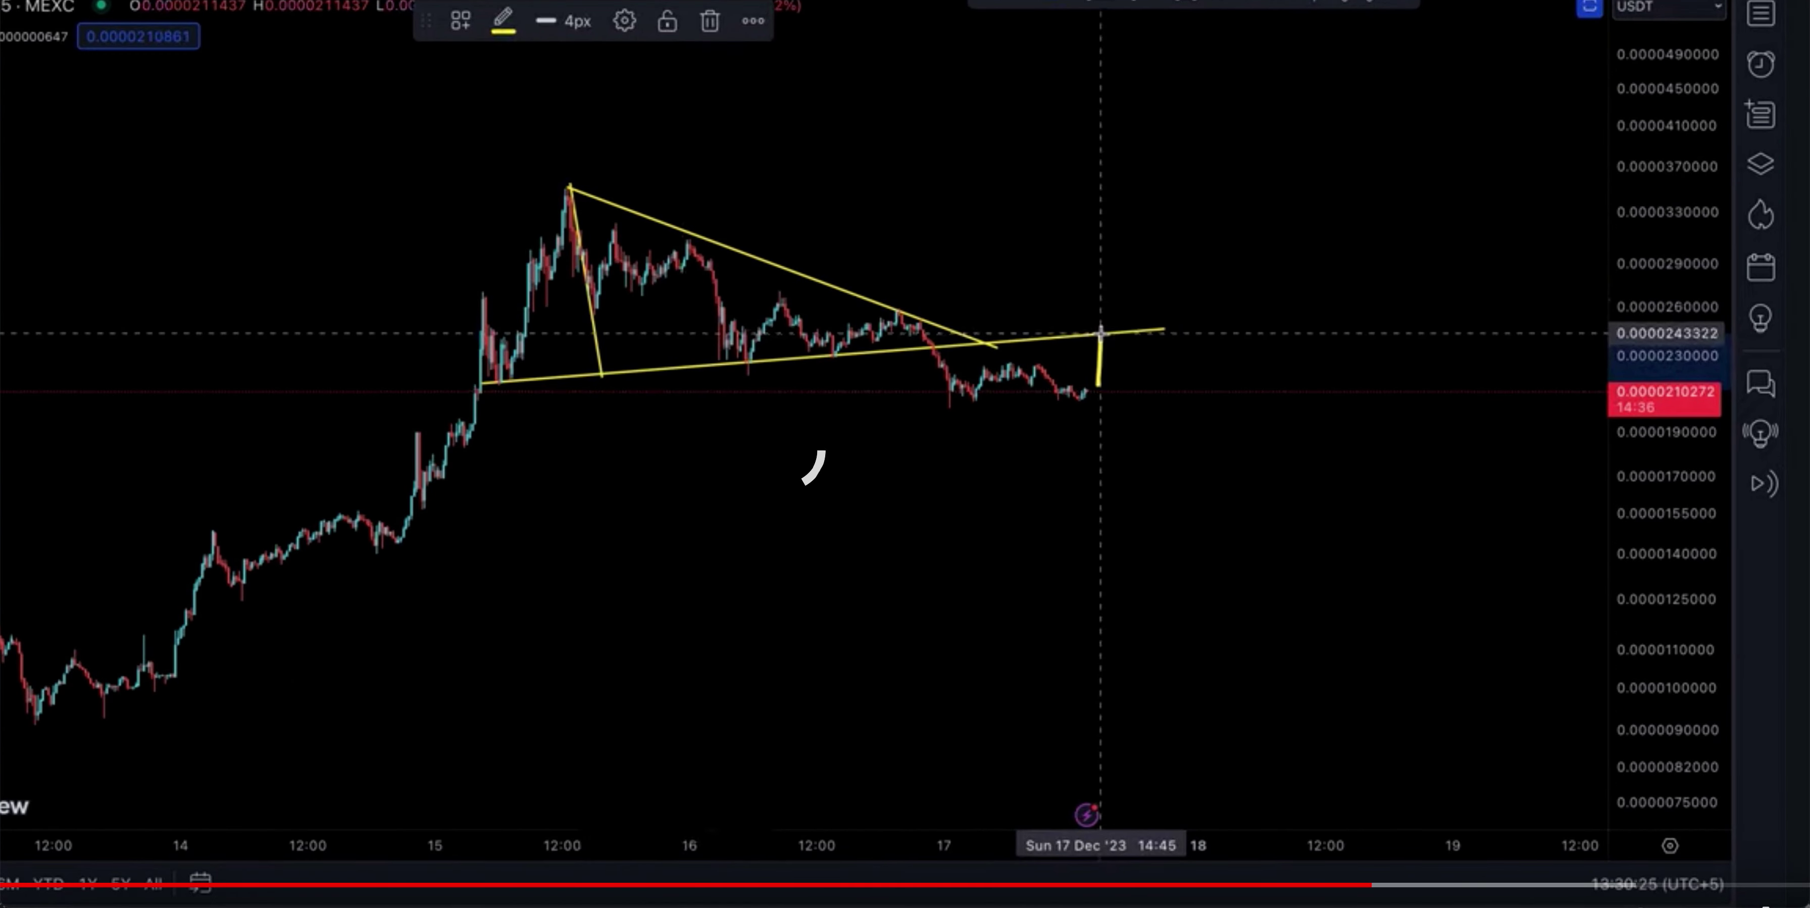
key(Right)
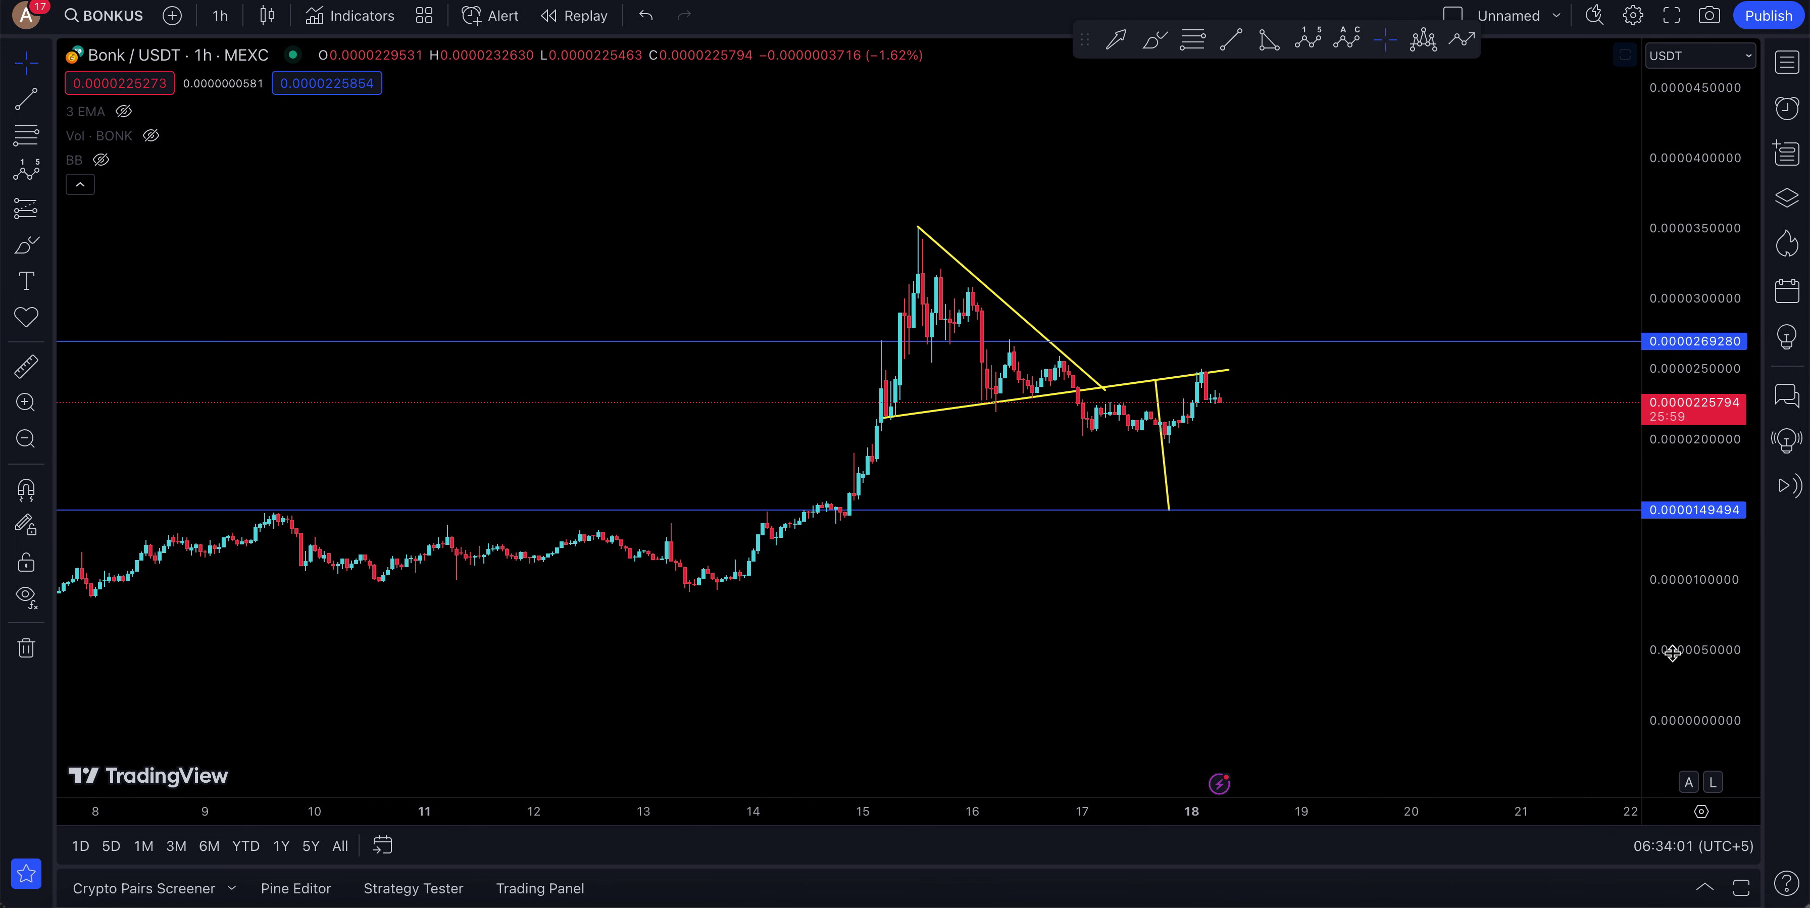
Zoom into the latest candles near the upper trendline, drawing and undoing a brush arc and arrow.
drag(1693, 646, 1694, 491)
drag(1307, 450, 1594, 450)
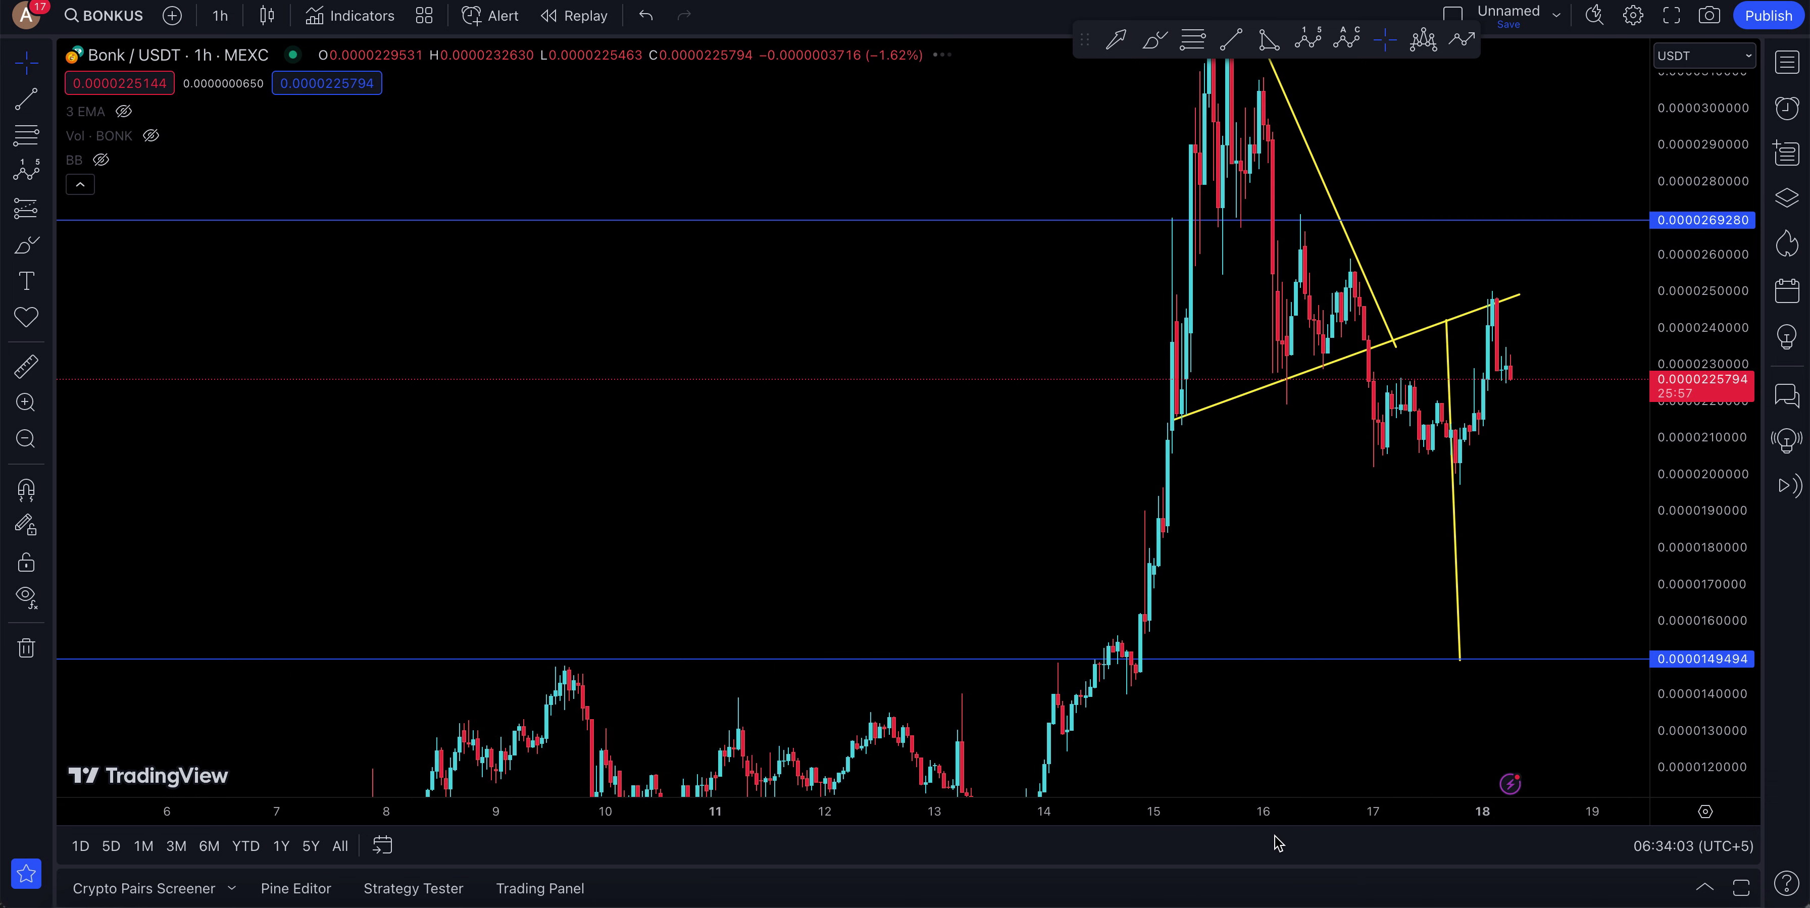
drag(1329, 808, 976, 820)
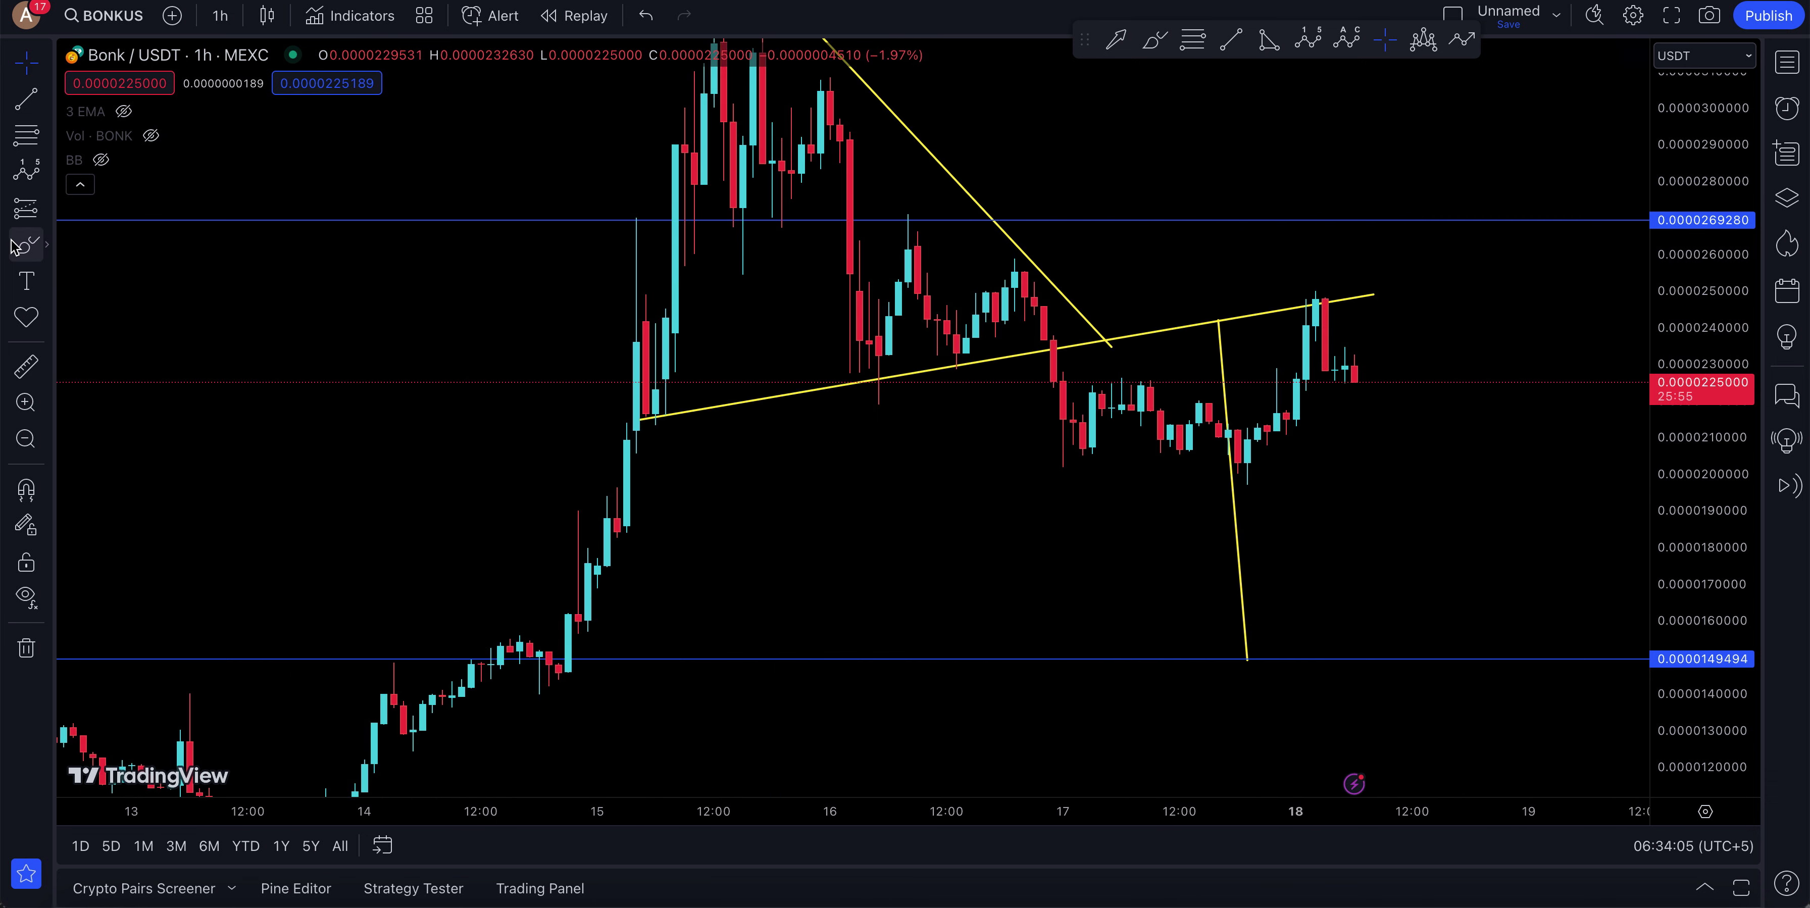
click(26, 246)
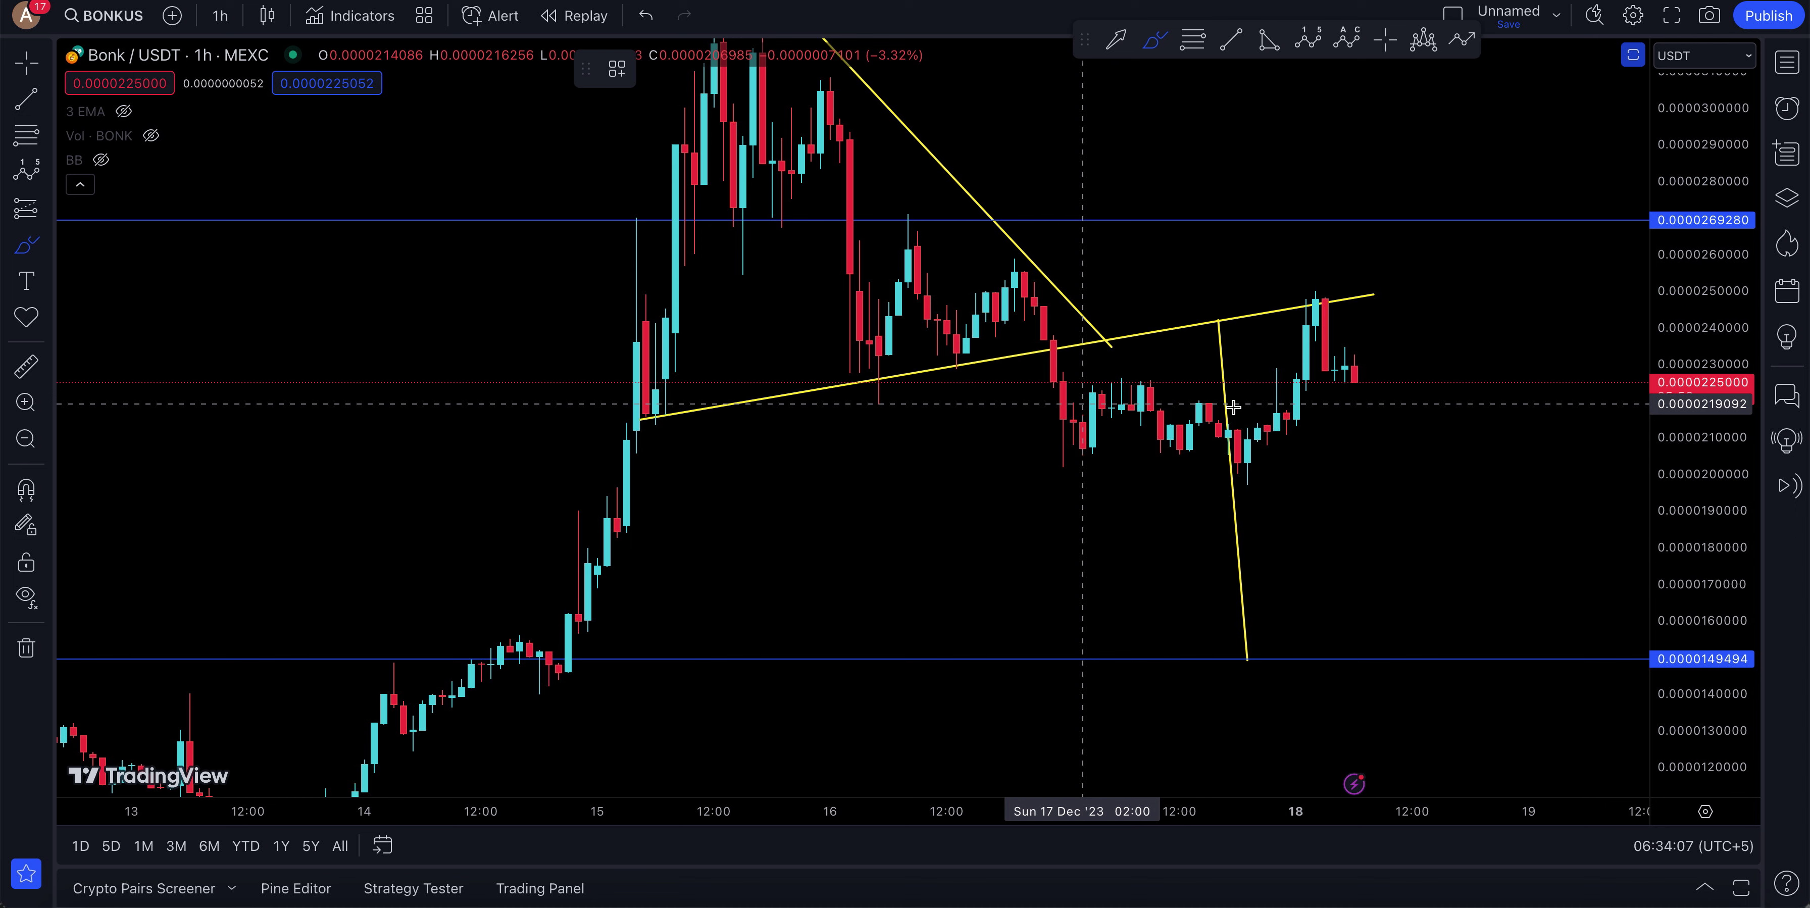
drag(1257, 370, 1354, 404)
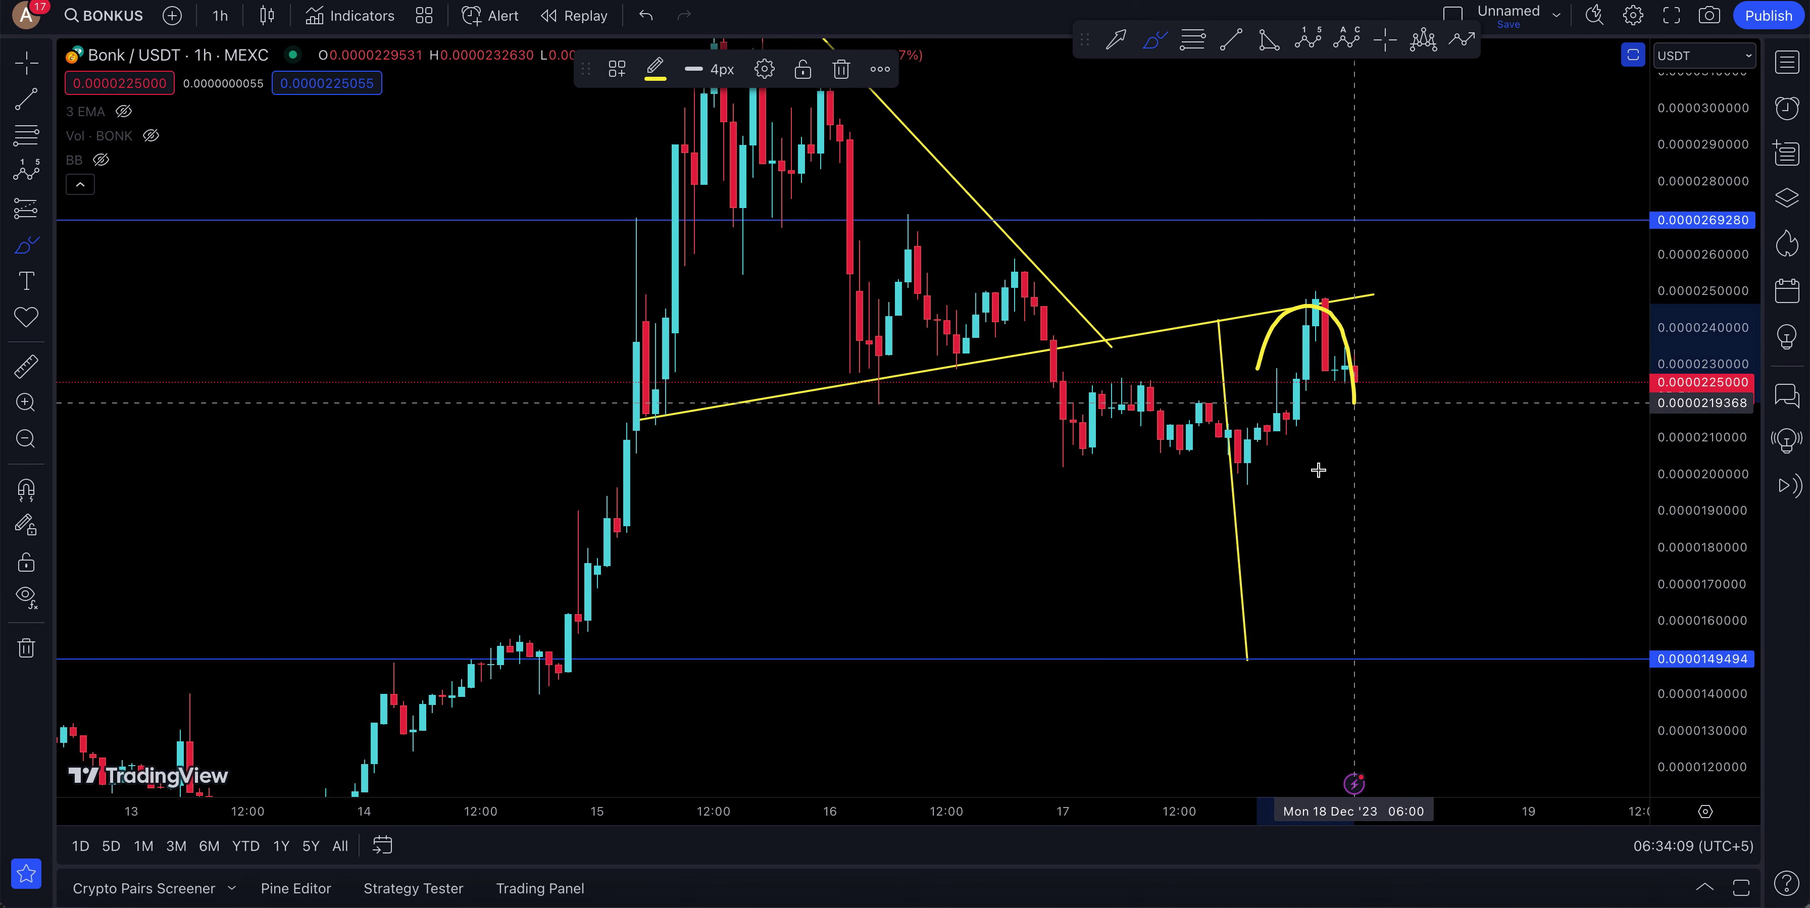
key(ctrl+z)
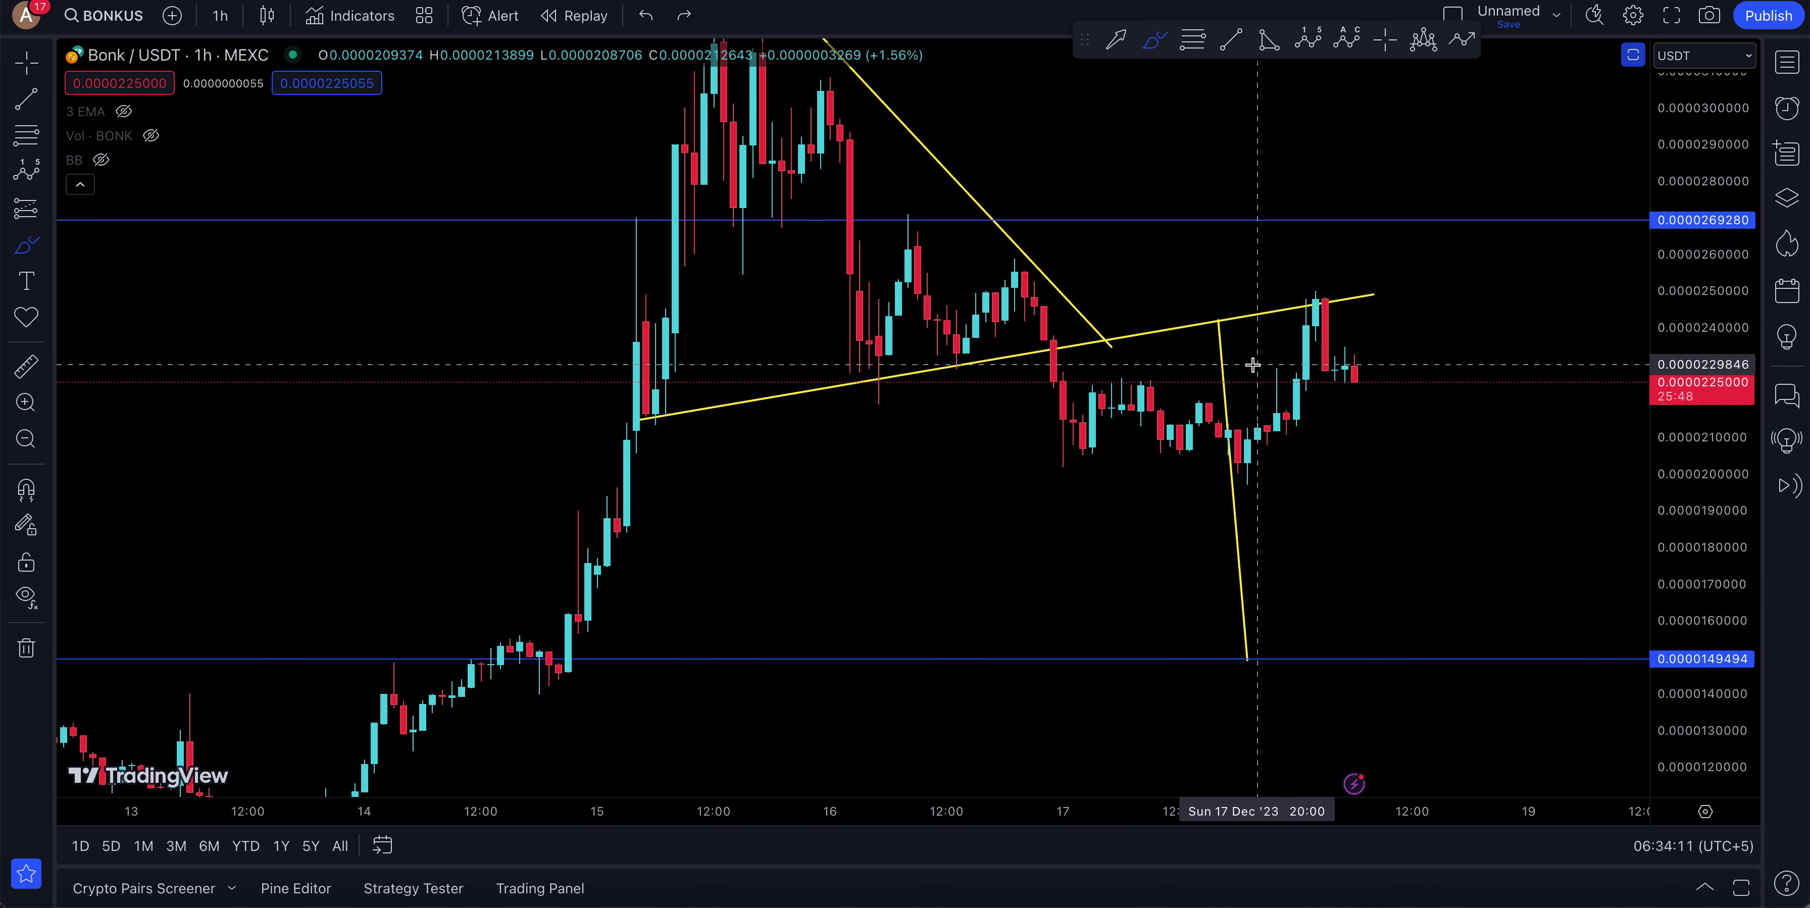
mouse_move(1324, 220)
mouse_down()
mouse_move(1318, 284)
mouse_move(1309, 262)
mouse_up()
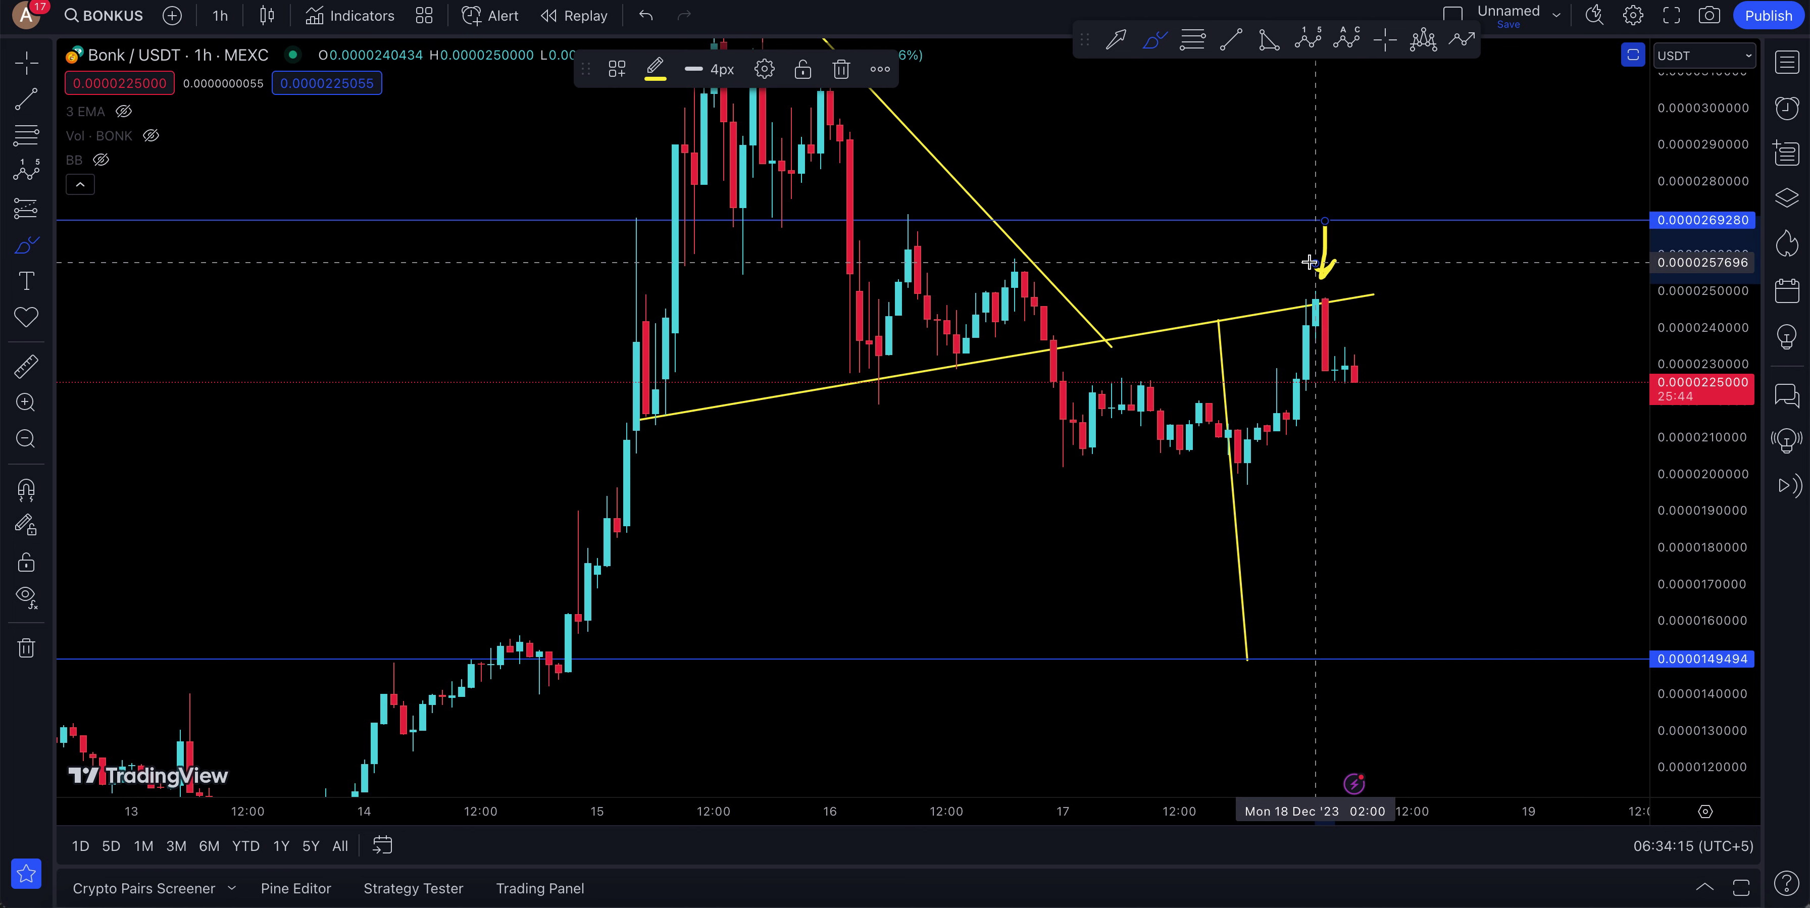
key(ctrl+z)
key(ctrl+z)
Widen the candles further, then circle and undo the two tall candles at the upper trendline.
drag(1350, 815, 1027, 827)
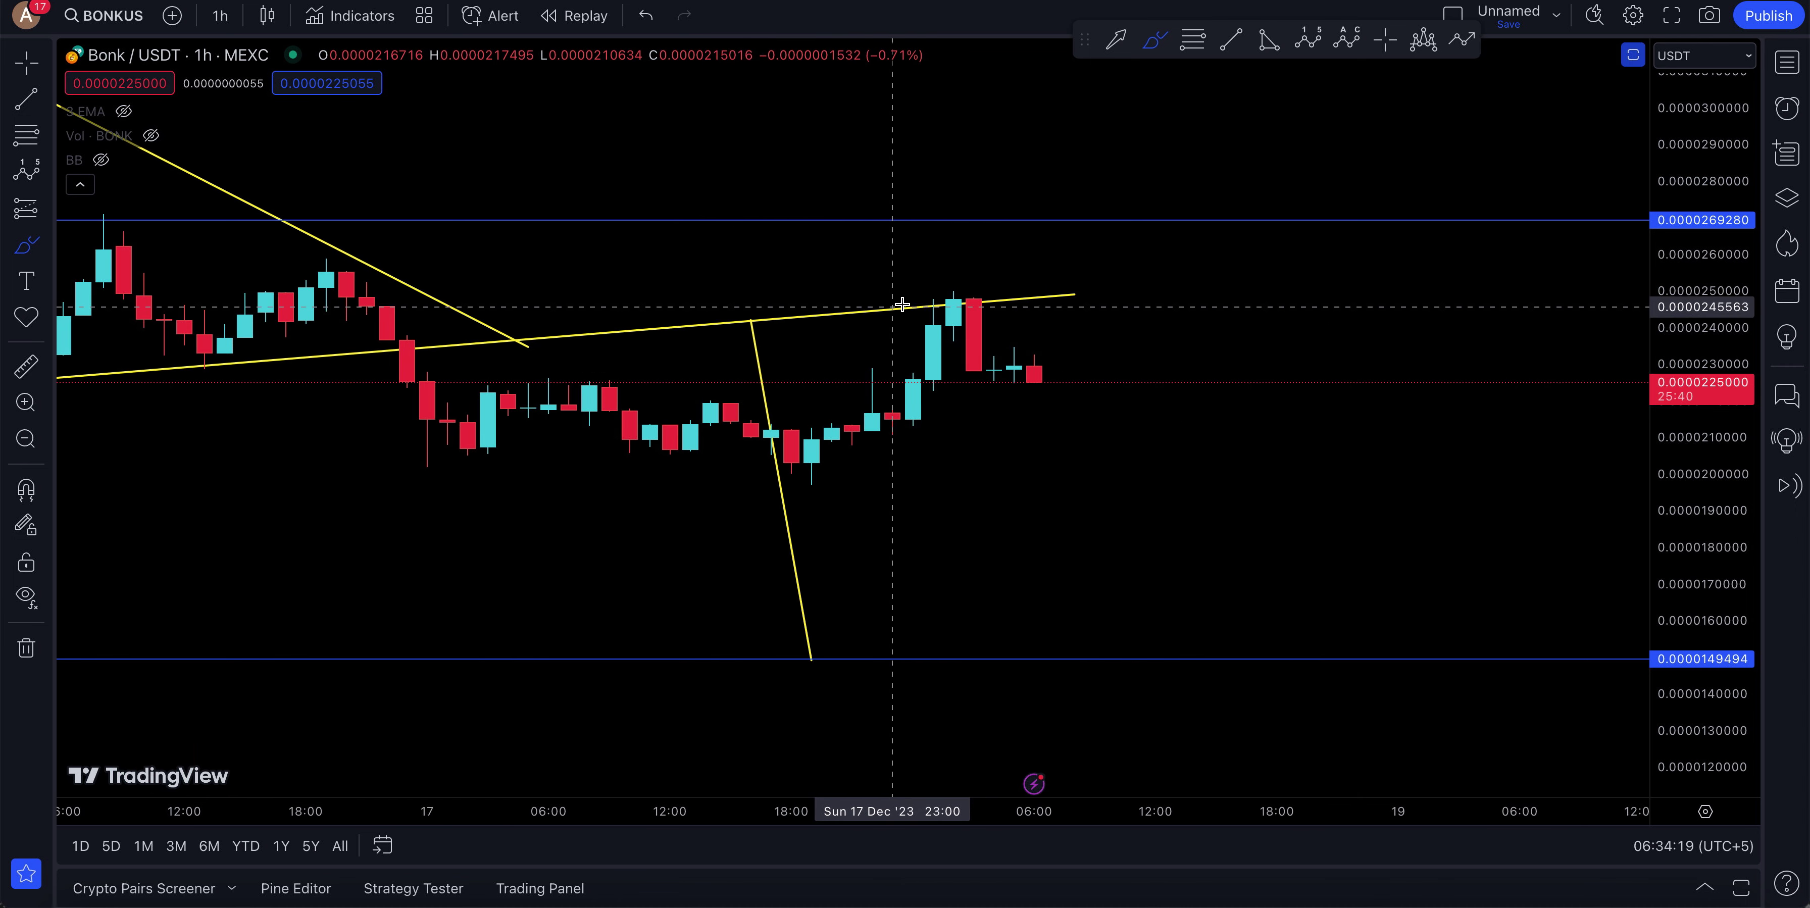
mouse_move(914, 290)
mouse_down()
mouse_move(998, 267)
mouse_move(915, 282)
mouse_up()
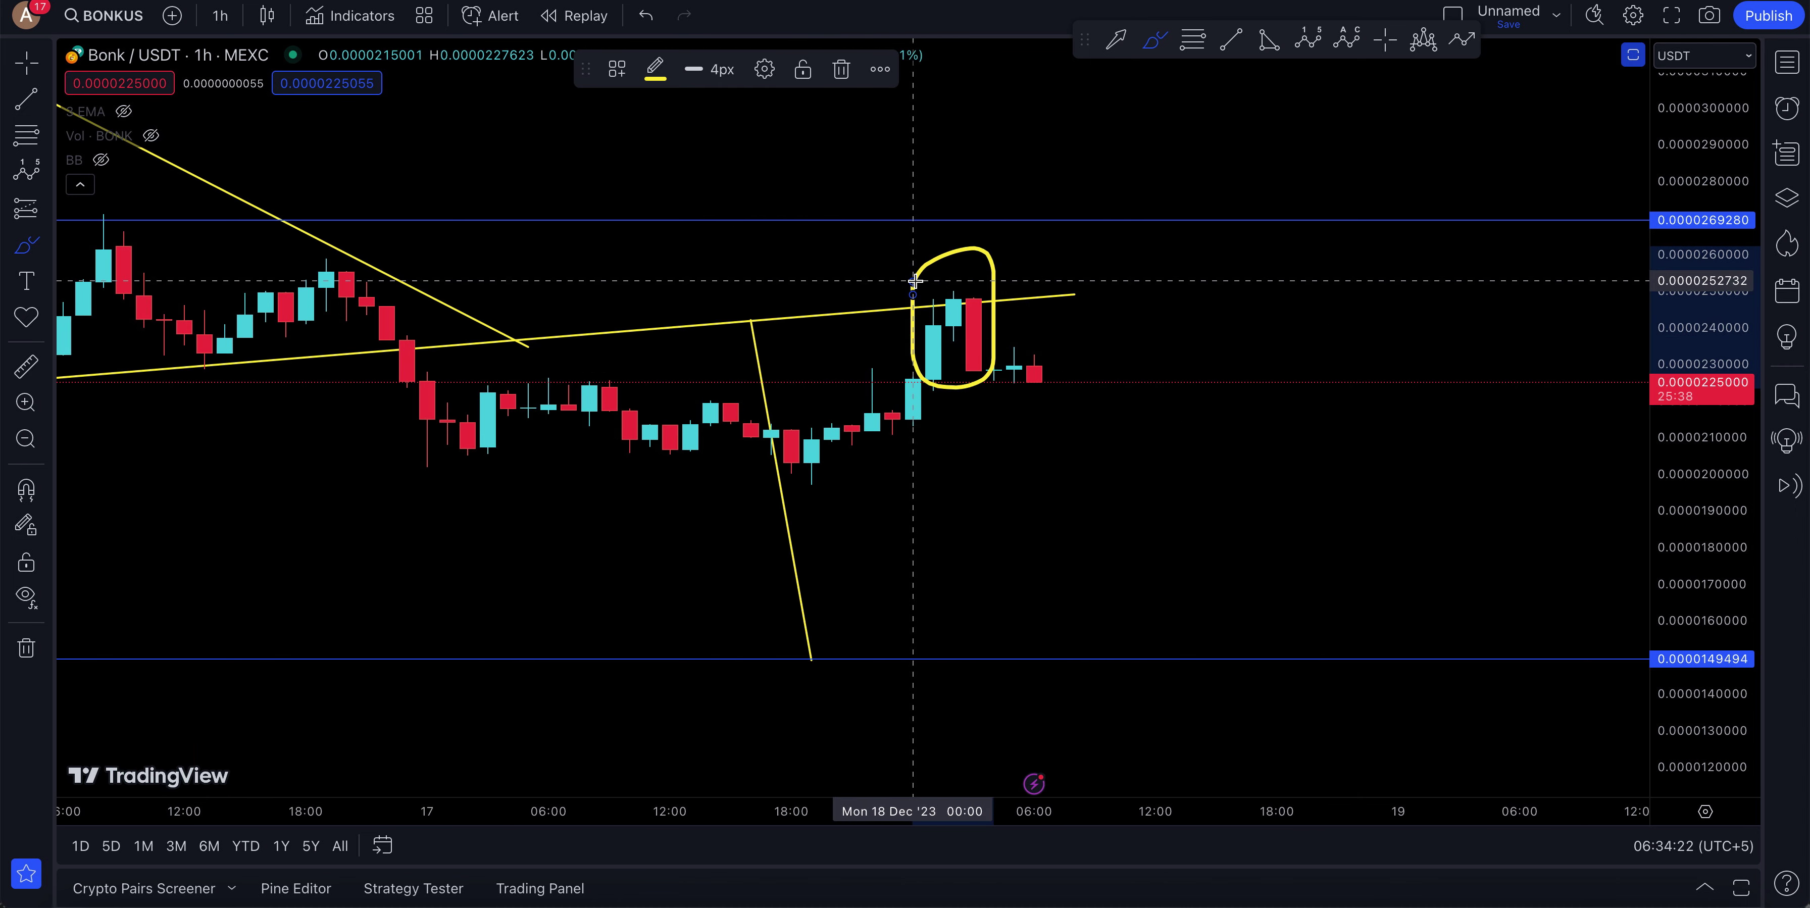
key(super+z)
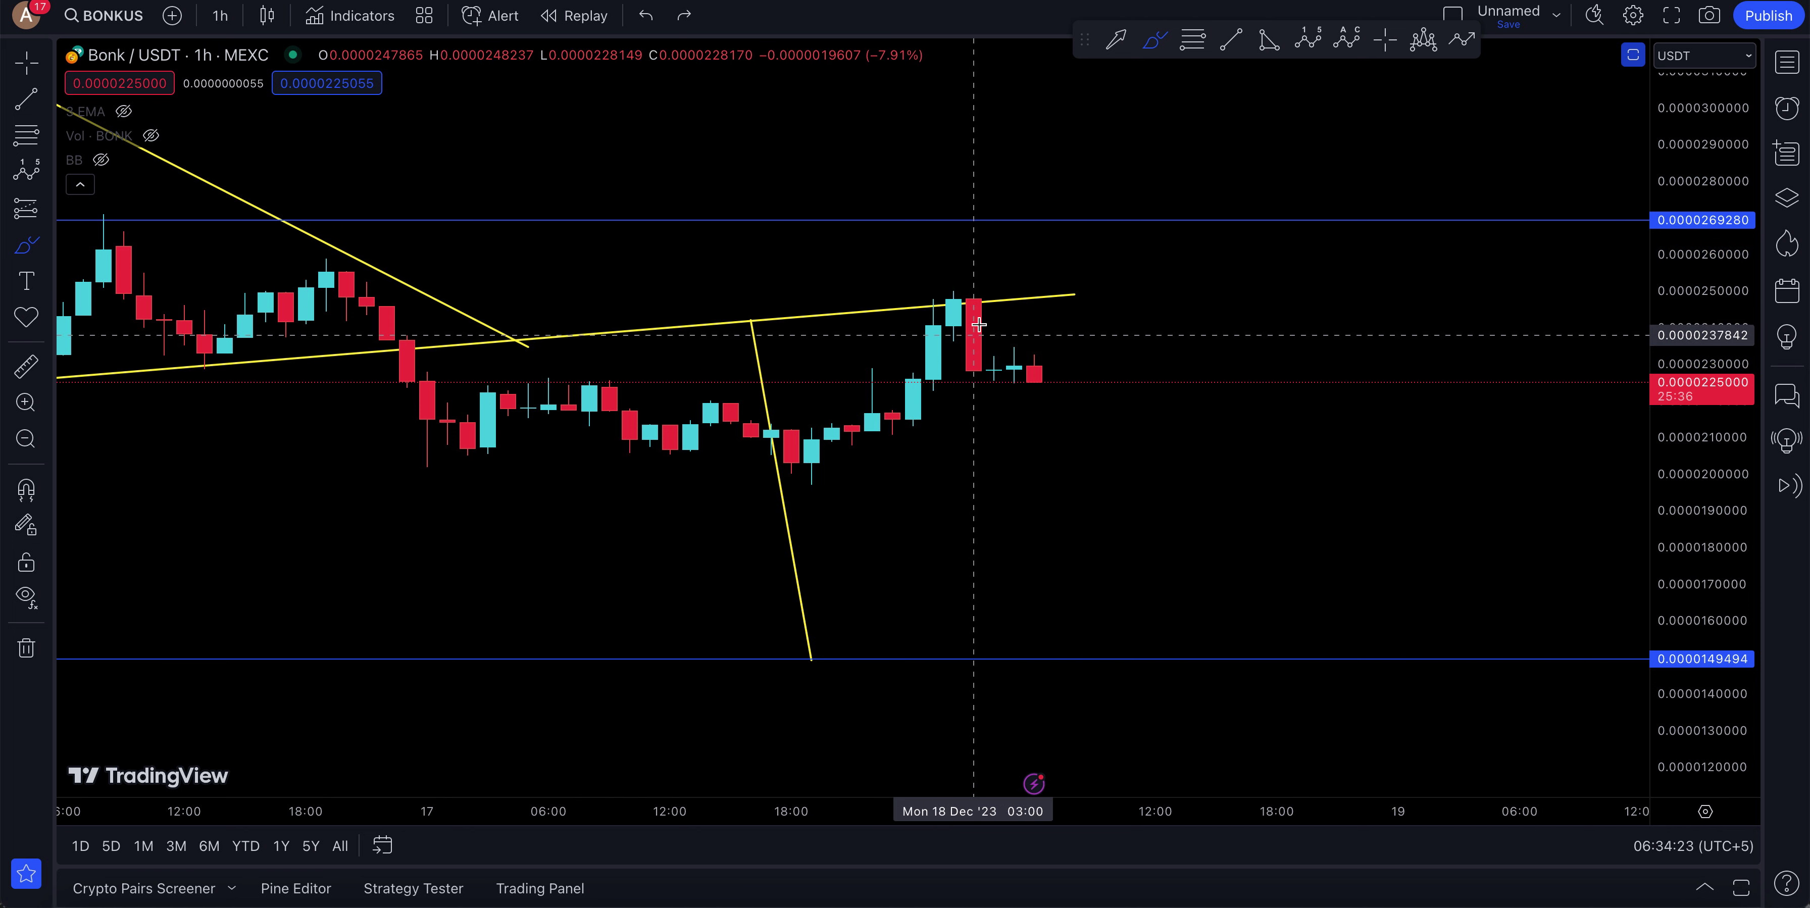
click(26, 61)
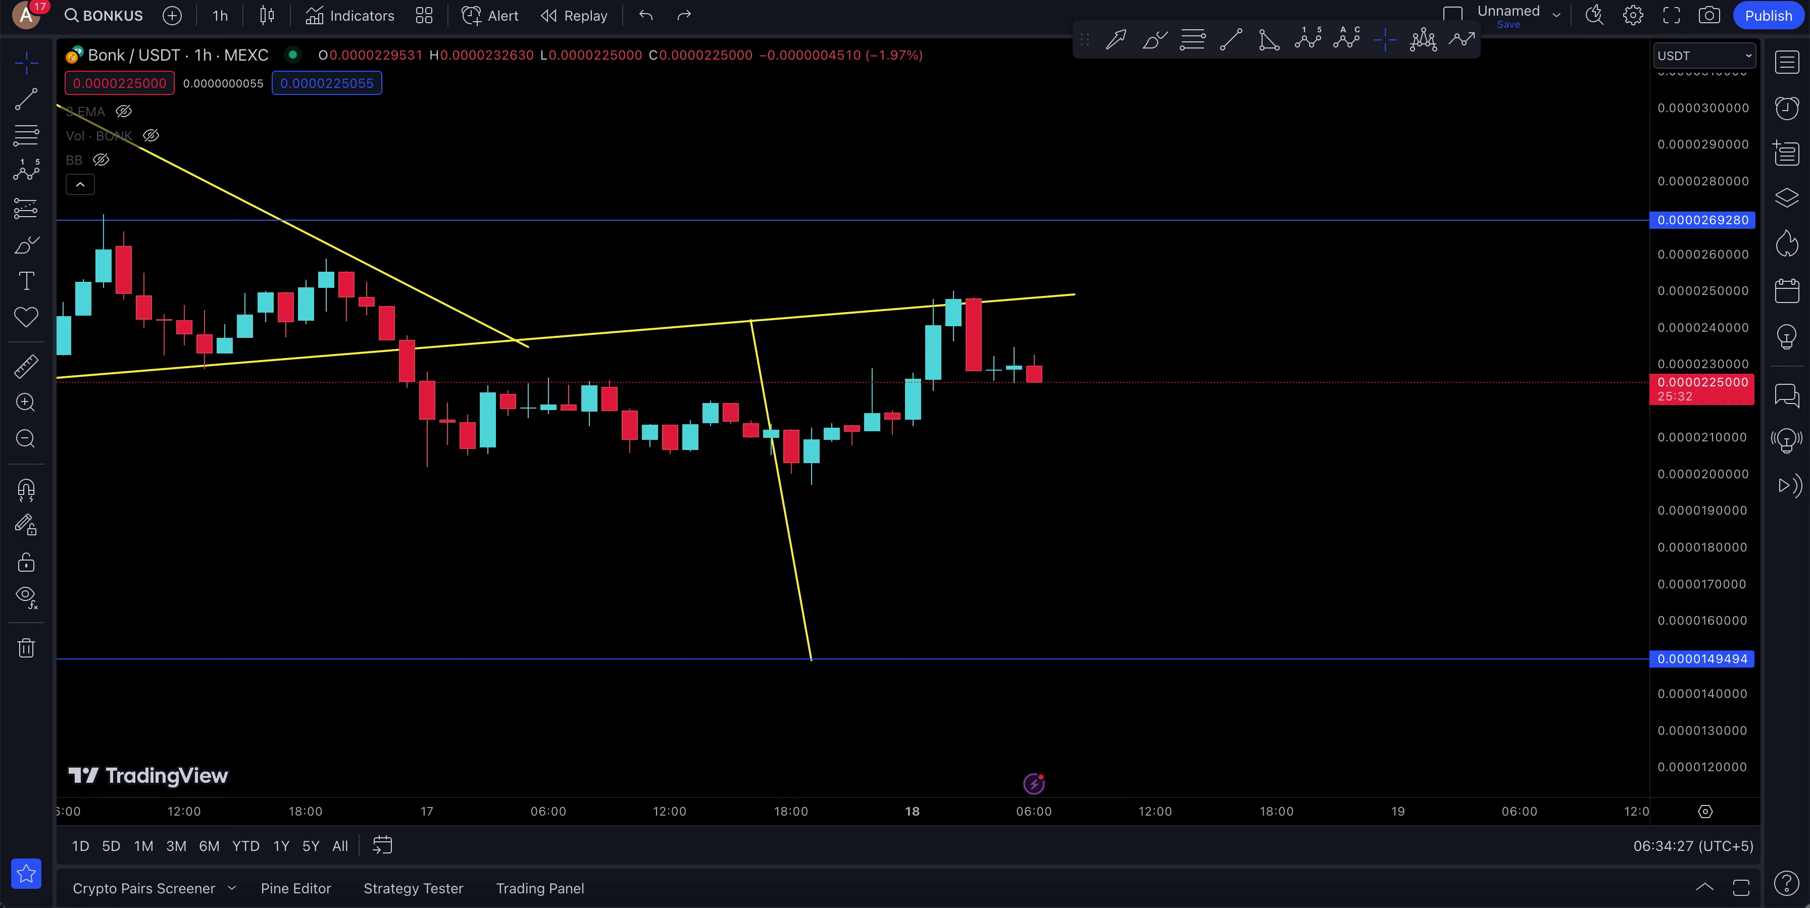
key(super+t)
Search Google for 'evening star candlestick'.
text(google.com)
key(Return)
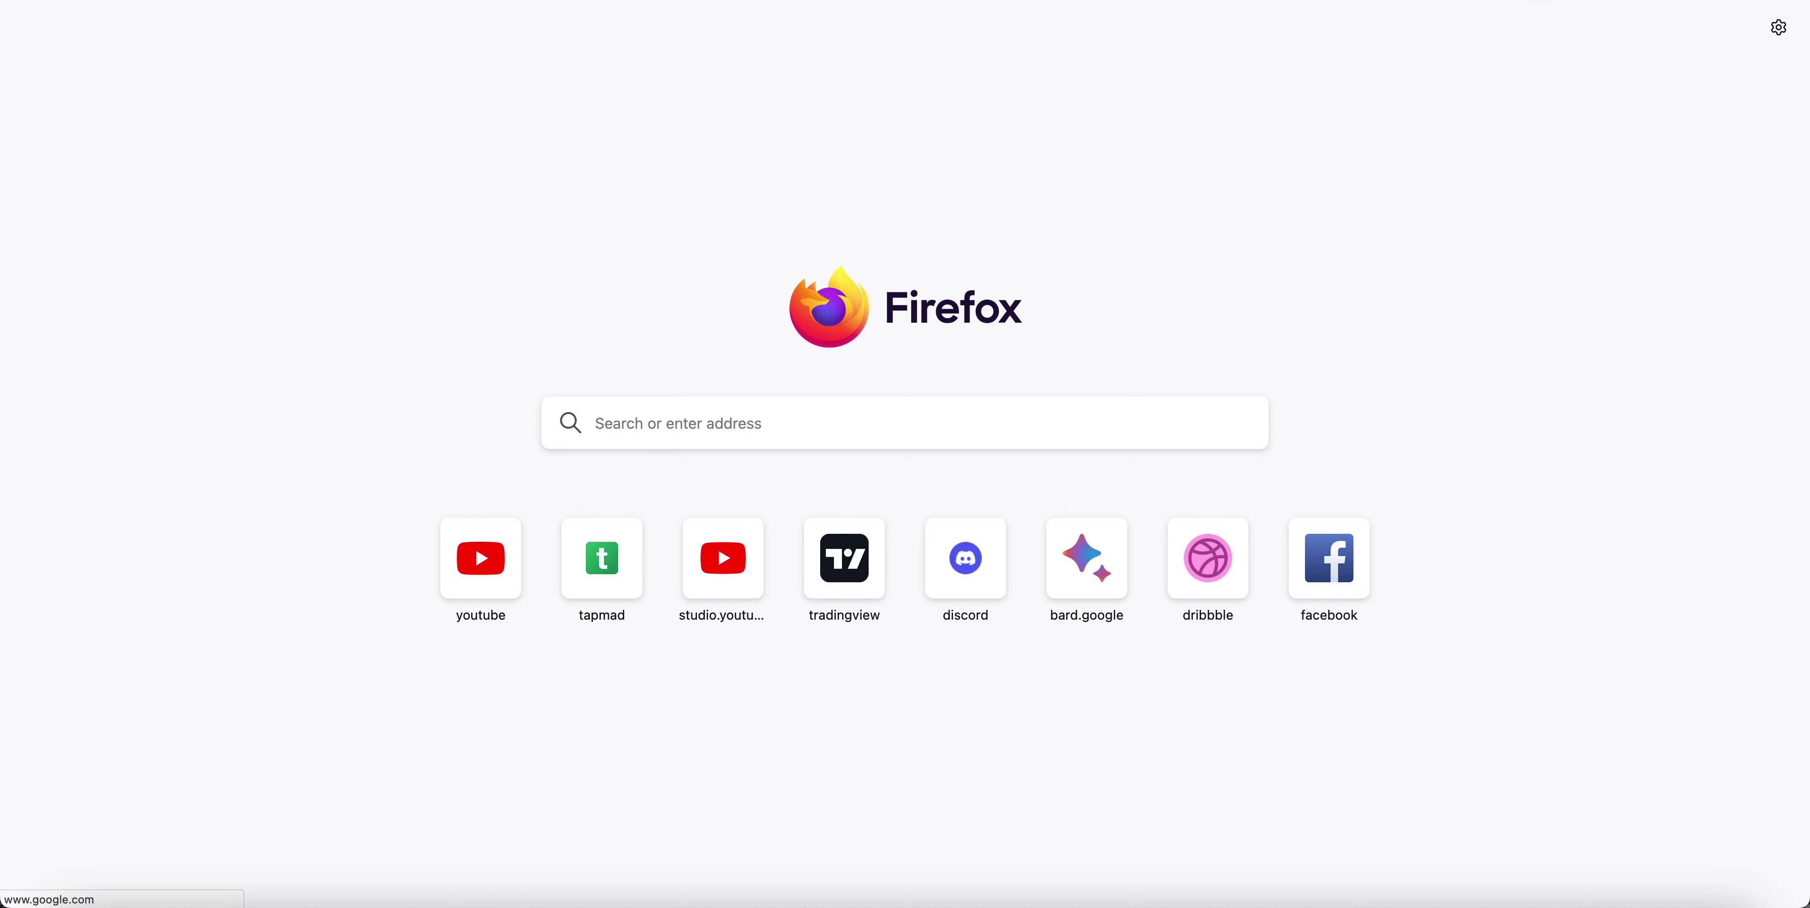
text(ec)
key(BackSpace)
text(vening)
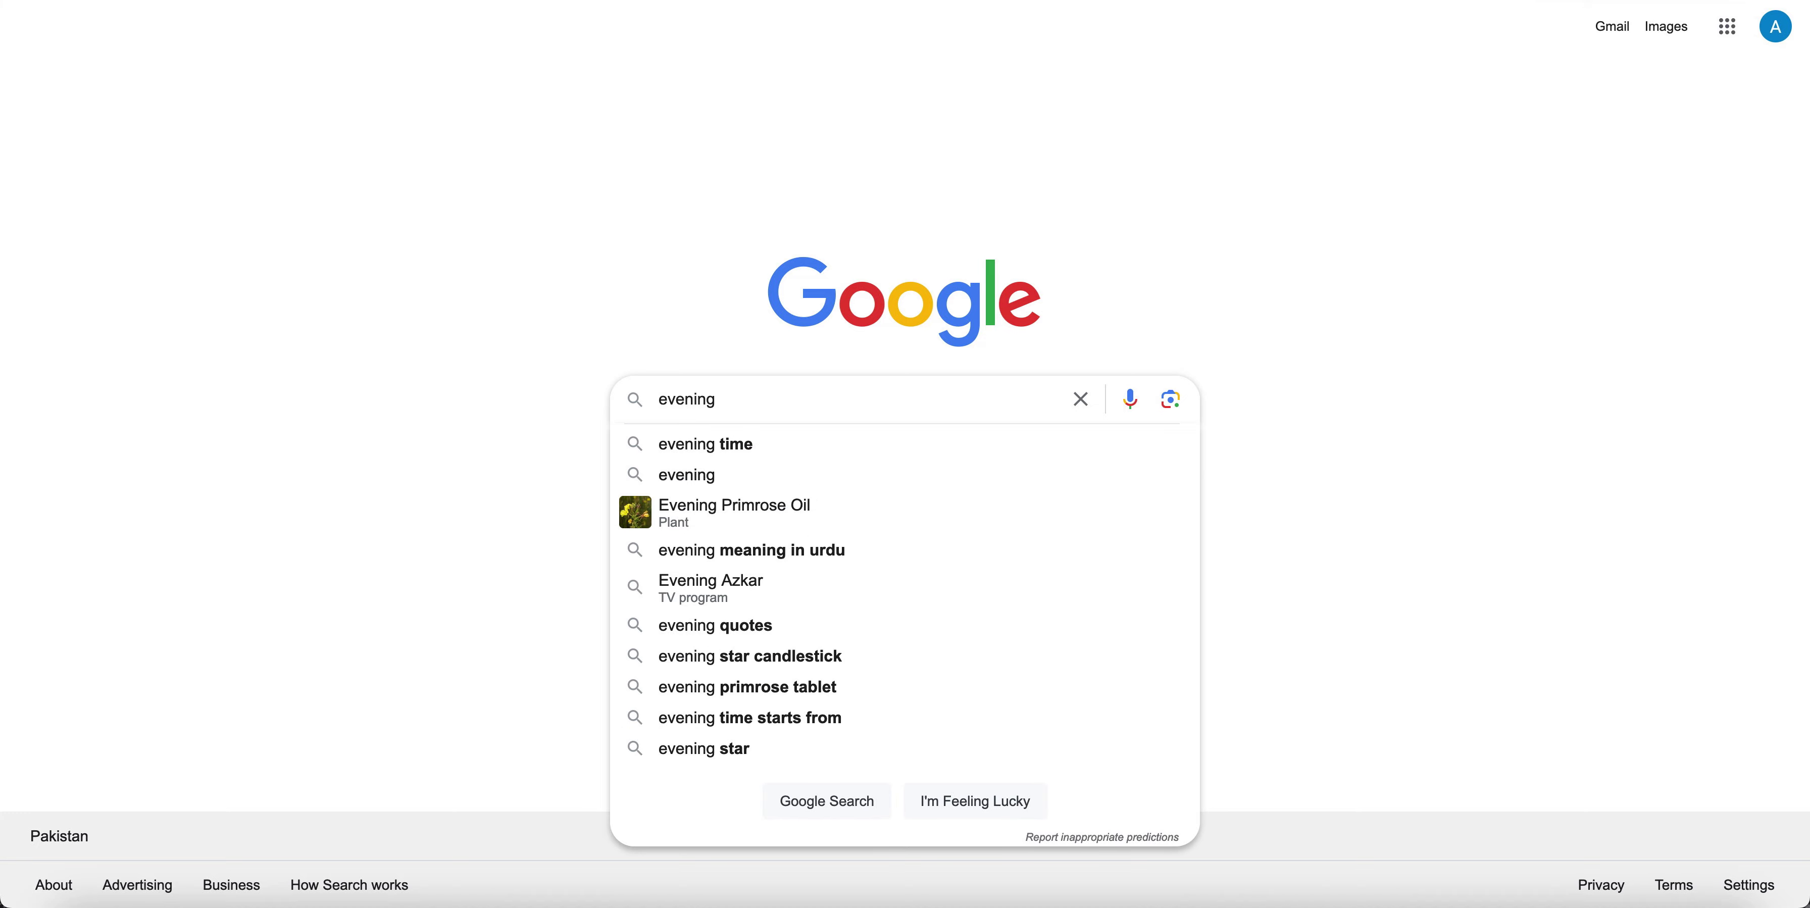
text( star)
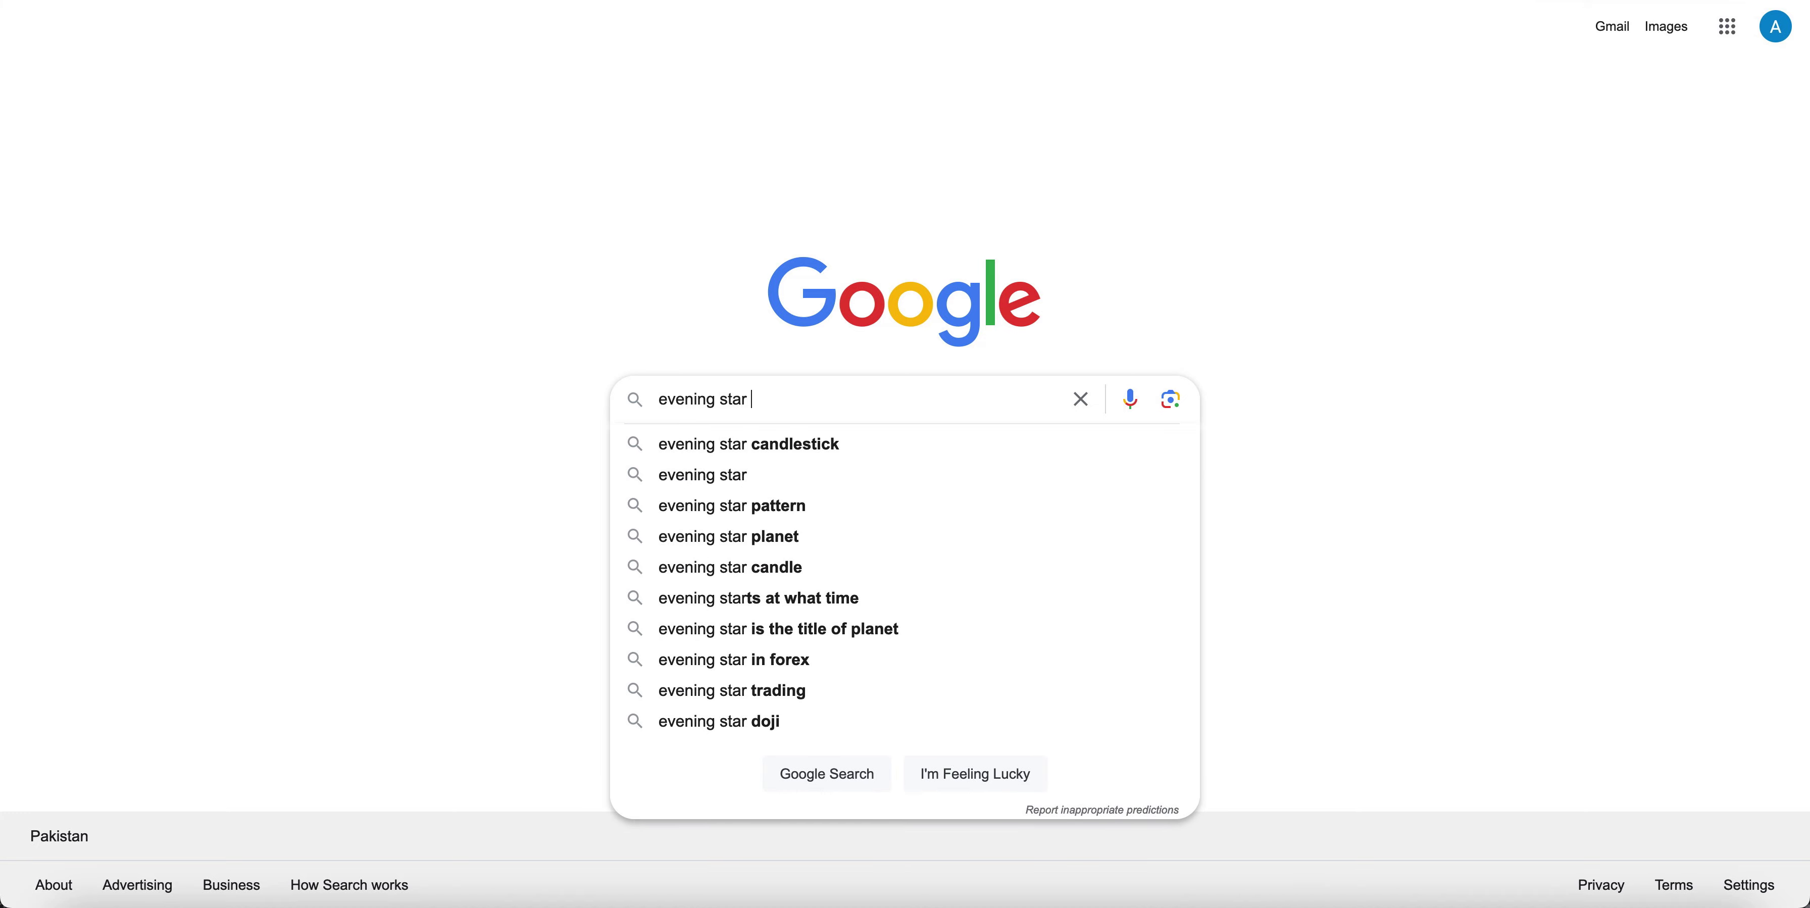
key(Down)
key(Escape)
key(Return)
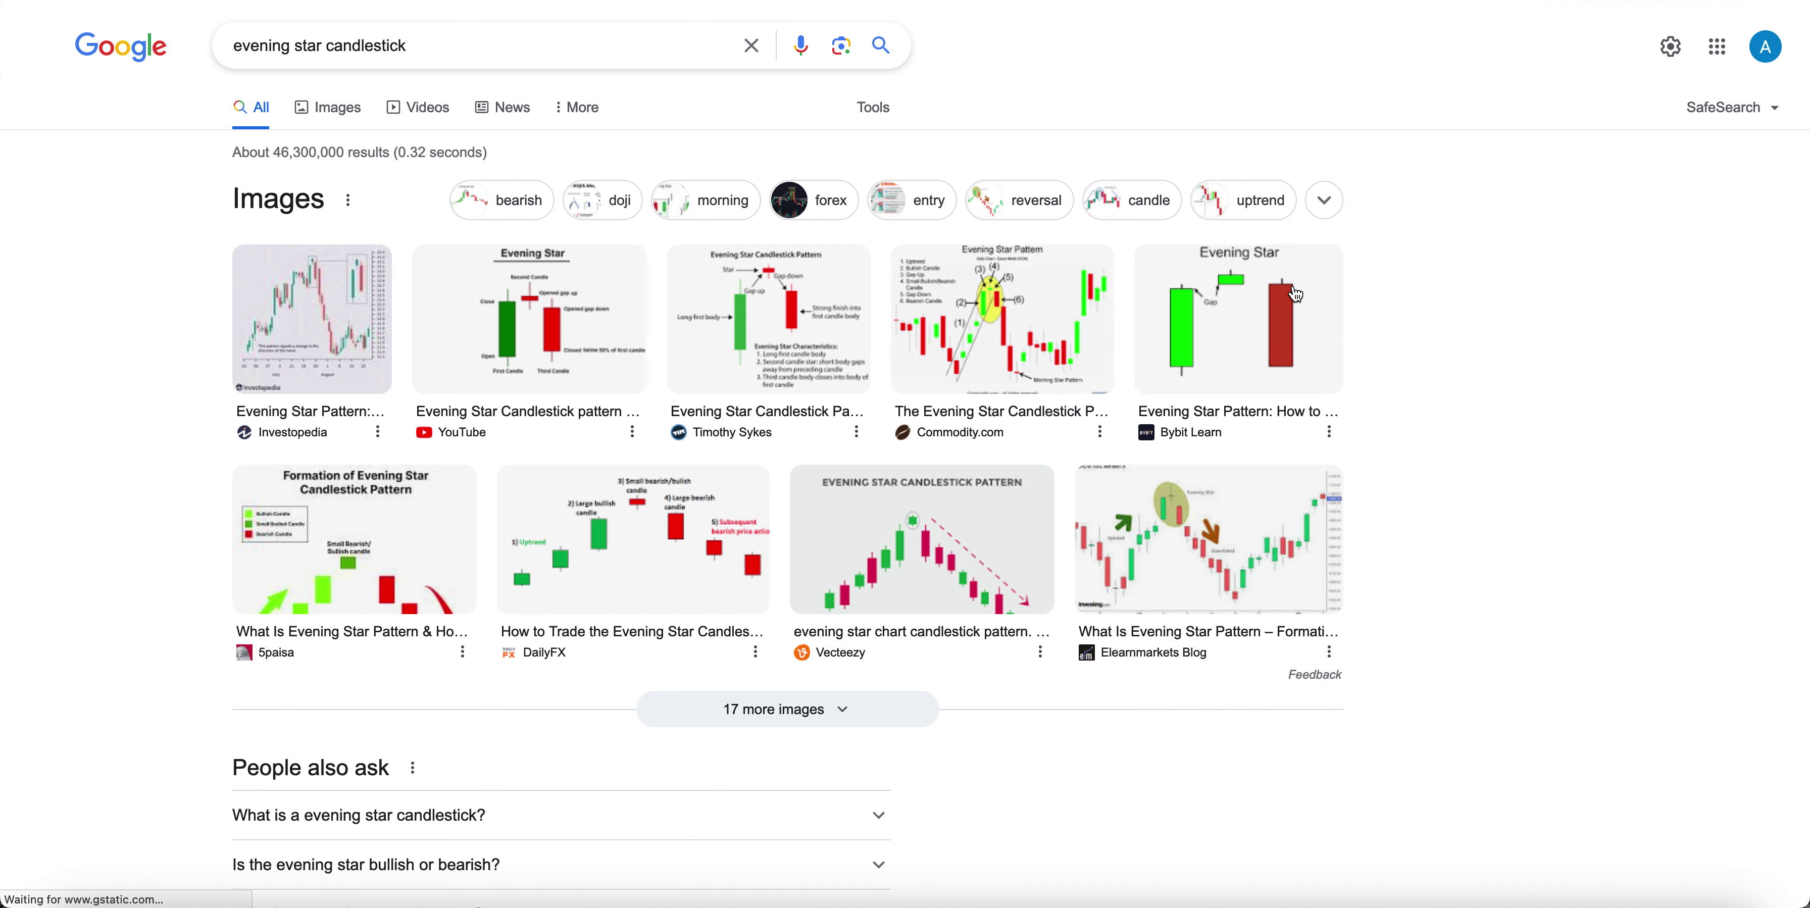
Preview the Commodity.com and Vecteezy evening star pattern images.
click(975, 341)
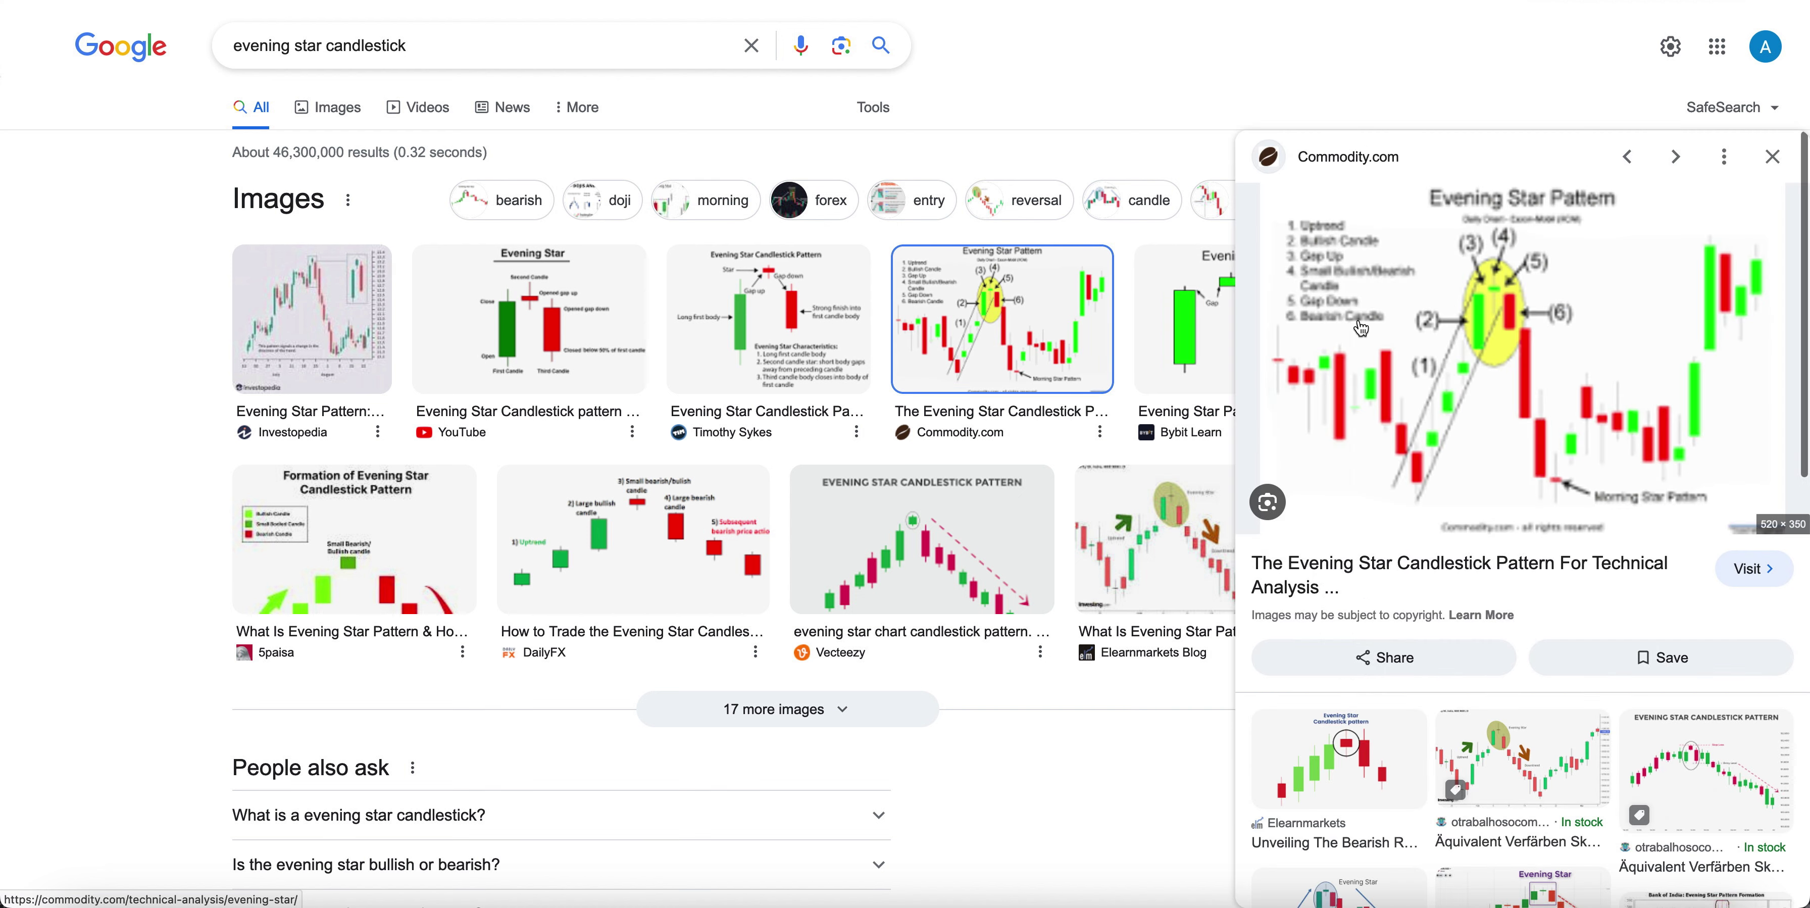
click(1006, 519)
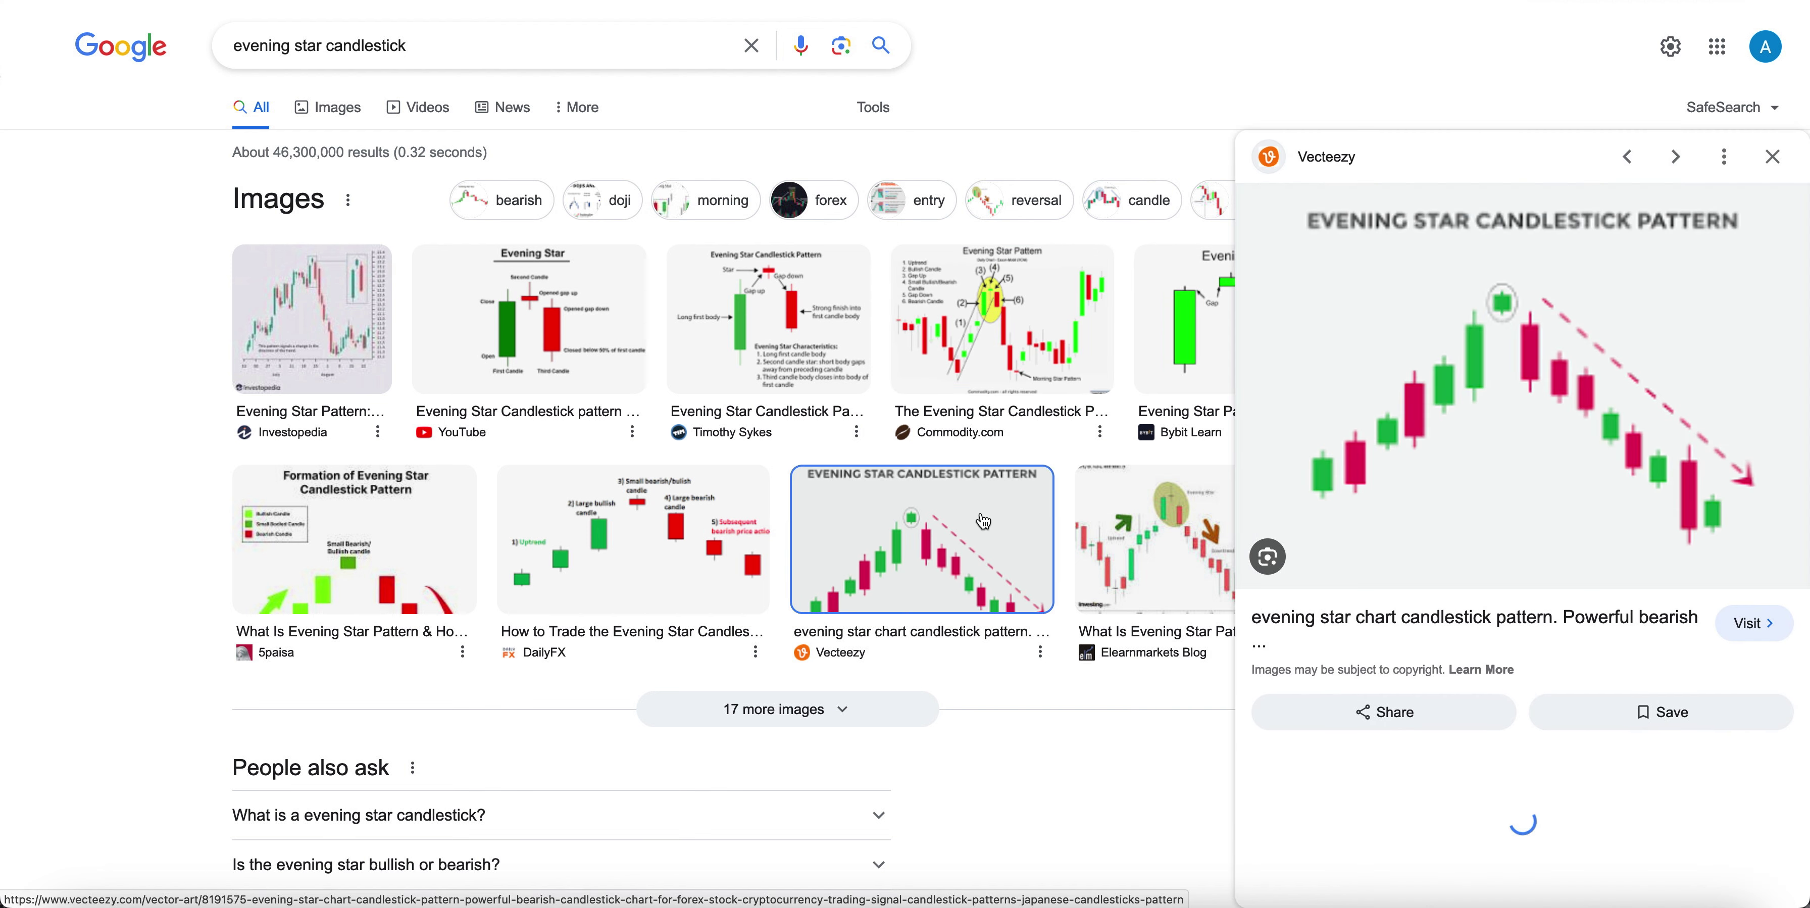
scroll(1573, 295, up, 5)
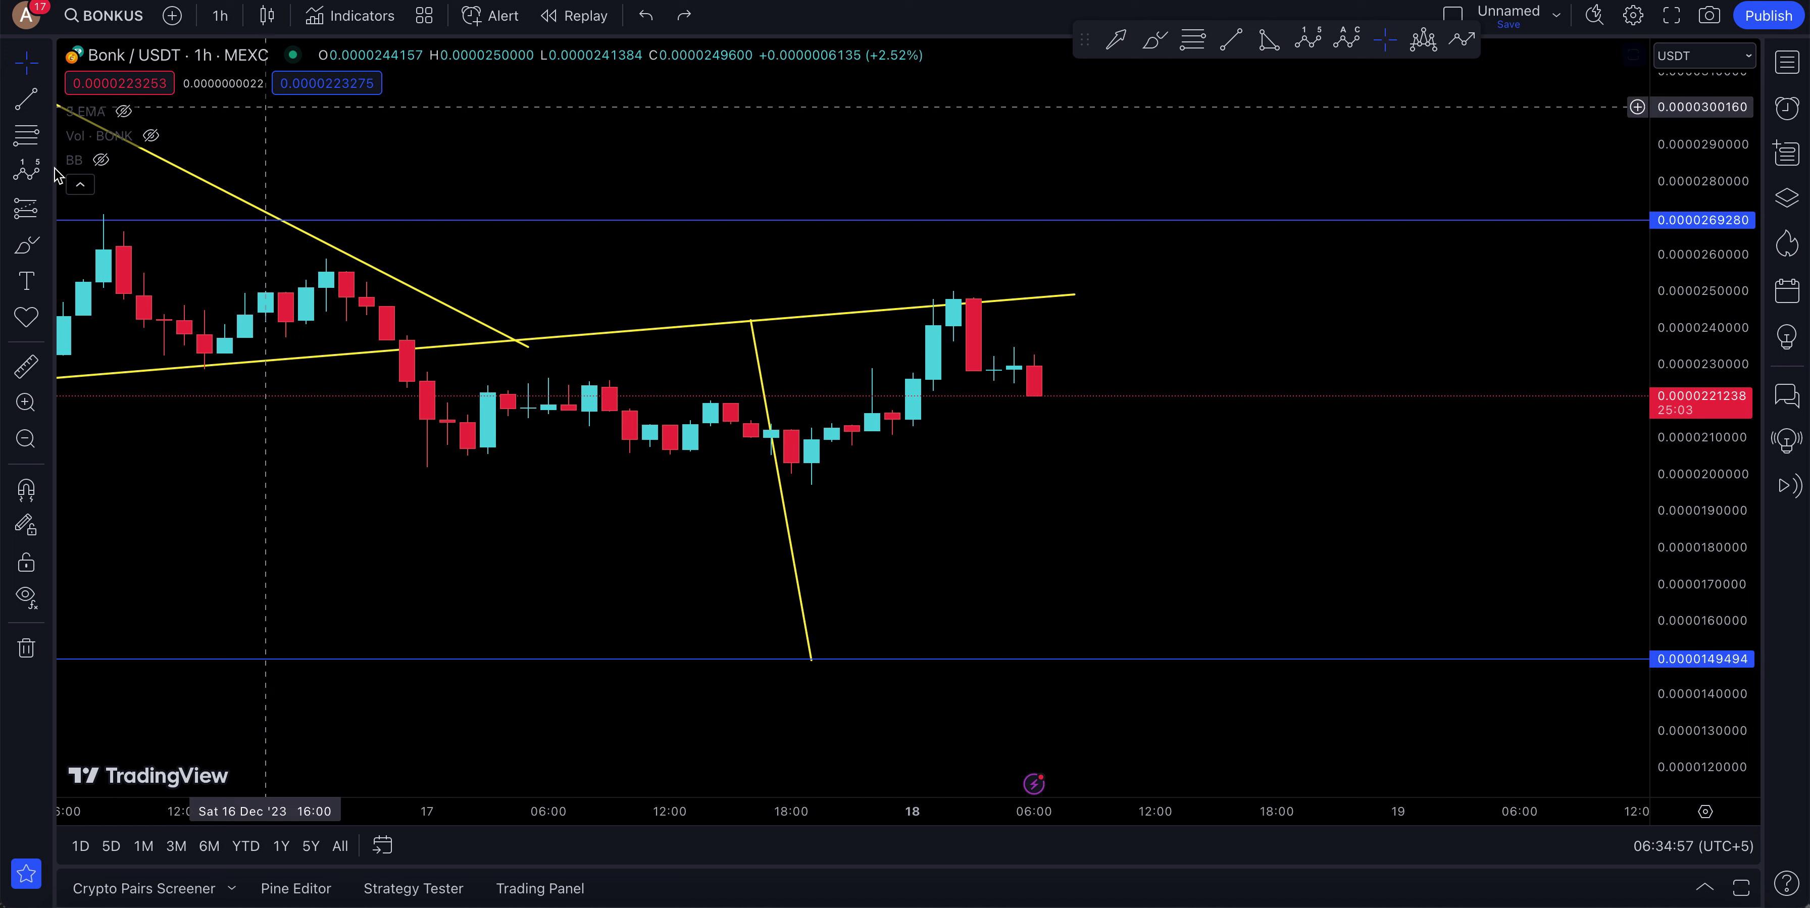
click(26, 244)
drag(915, 302, 921, 299)
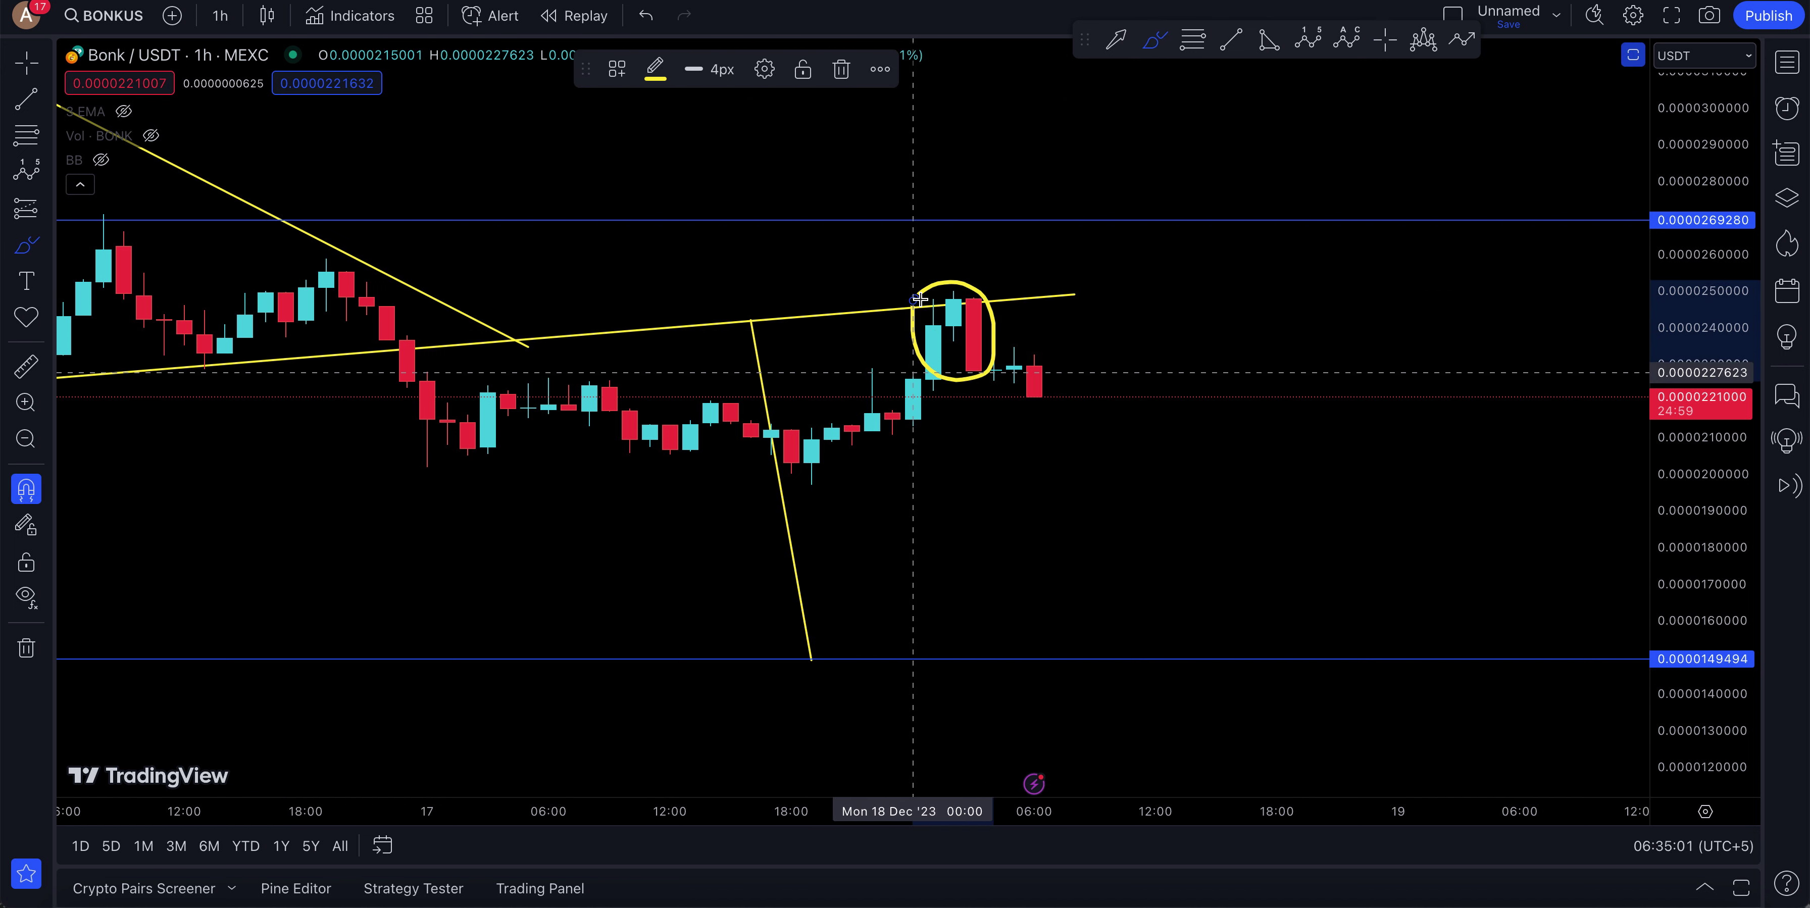
key(Delete)
drag(1036, 366, 1136, 585)
key(Delete)
mouse_move(919, 273)
mouse_down()
mouse_move(990, 276)
mouse_move(993, 382)
mouse_move(931, 390)
mouse_move(918, 286)
mouse_up()
key(ctrl+z)
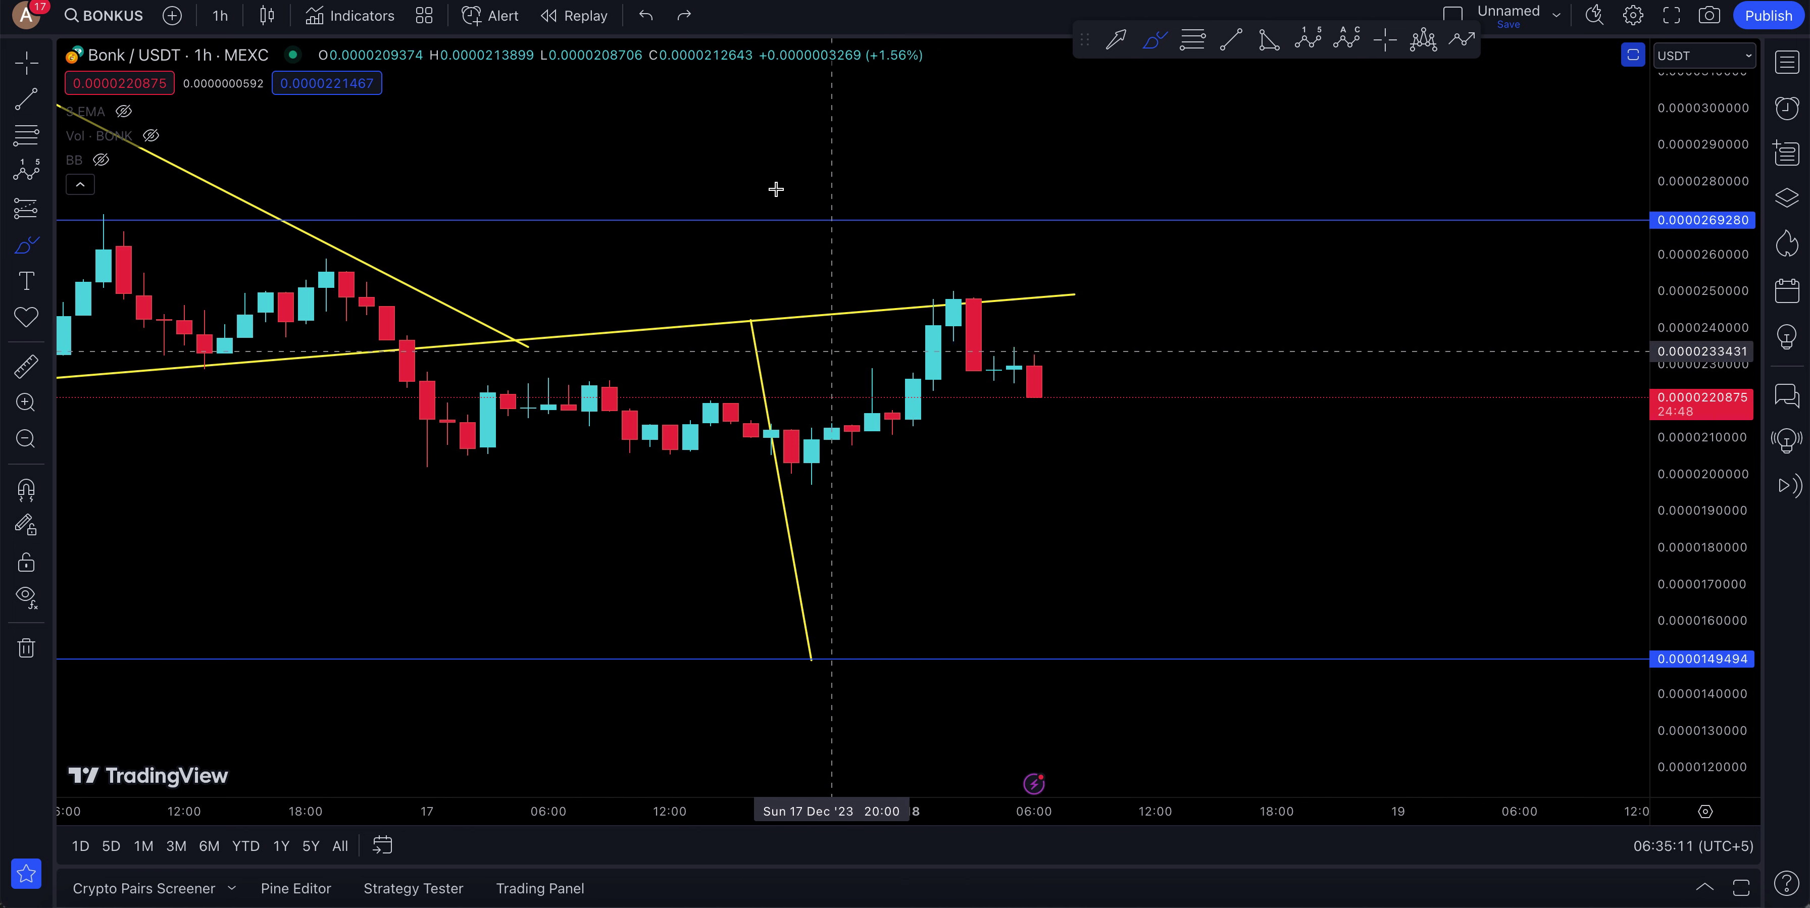
key(ctrl+y)
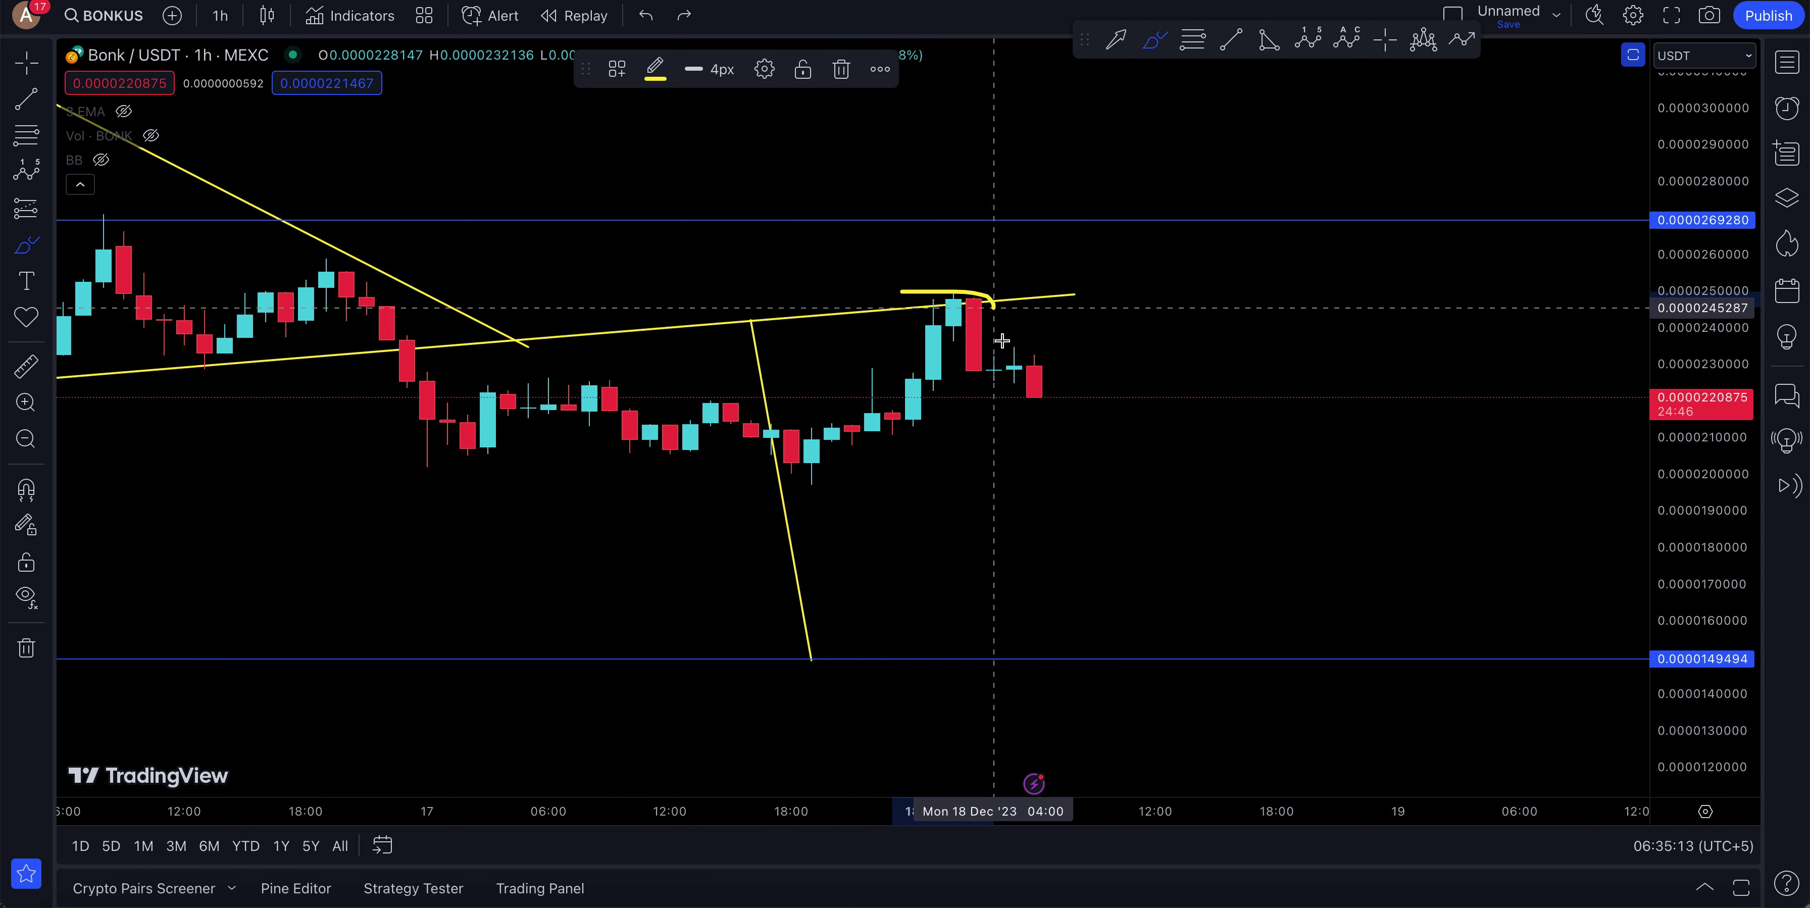
key(Delete)
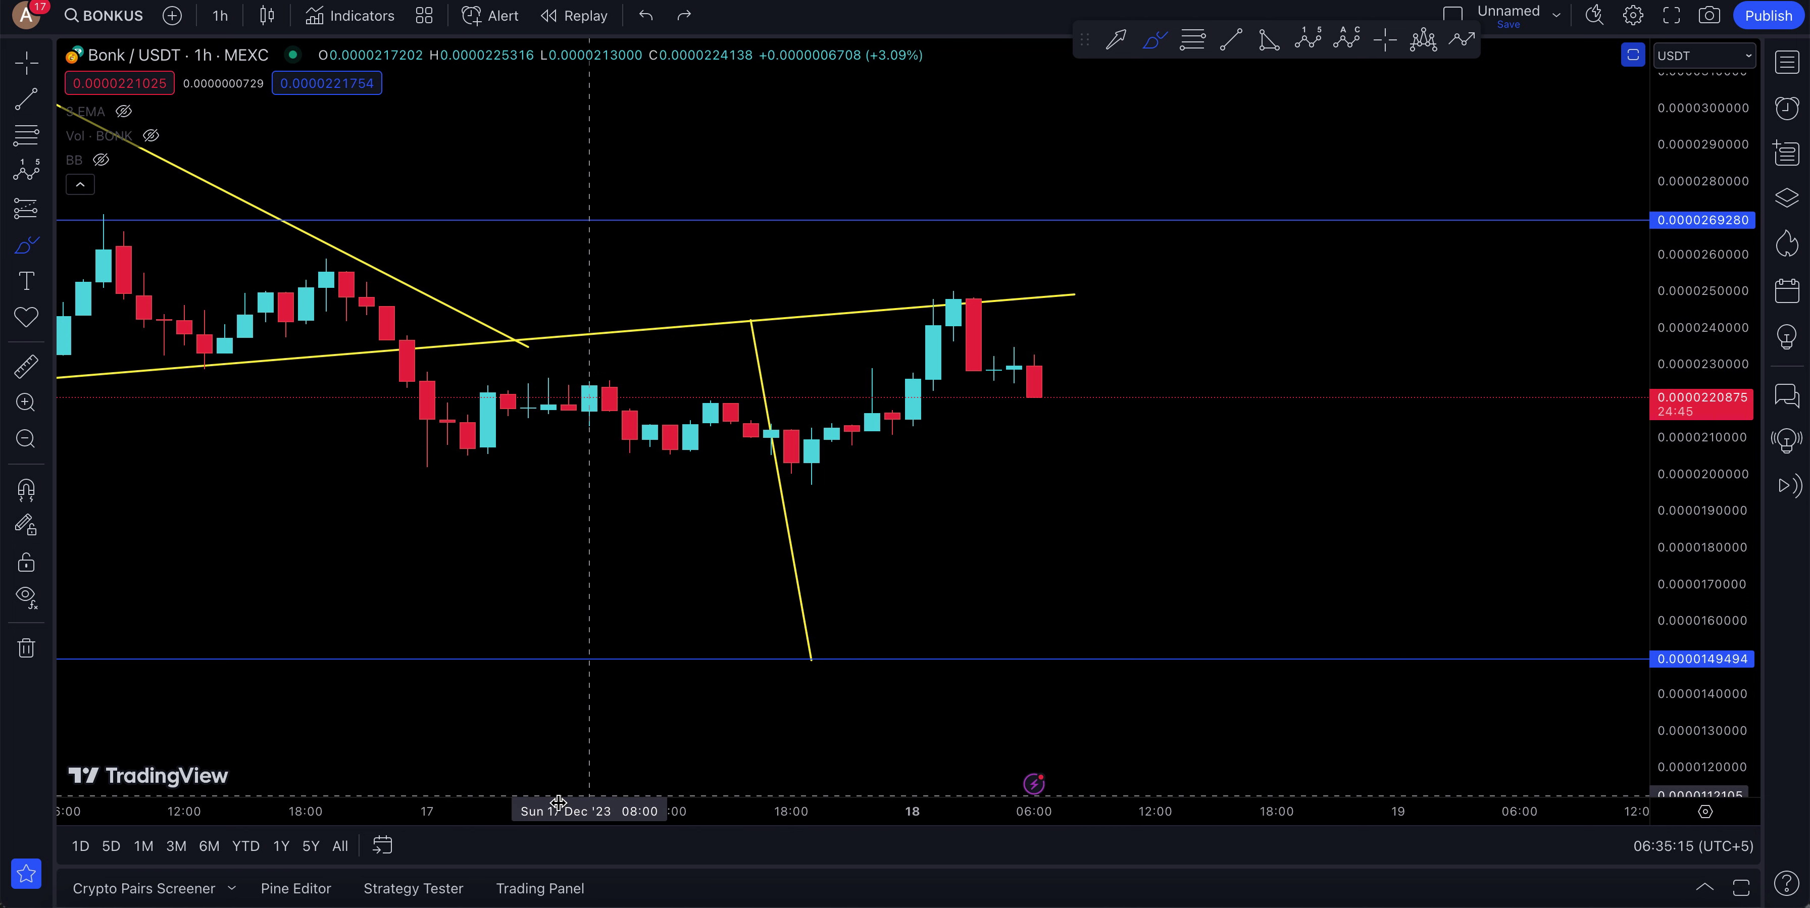
Circle three rising-trendline touches and sketch a drop to lower support, undoing each sketch.
scroll(1031, 807, down, 2)
scroll(1031, 807, down, 2)
key(ctrl+z)
drag(757, 356, 747, 367)
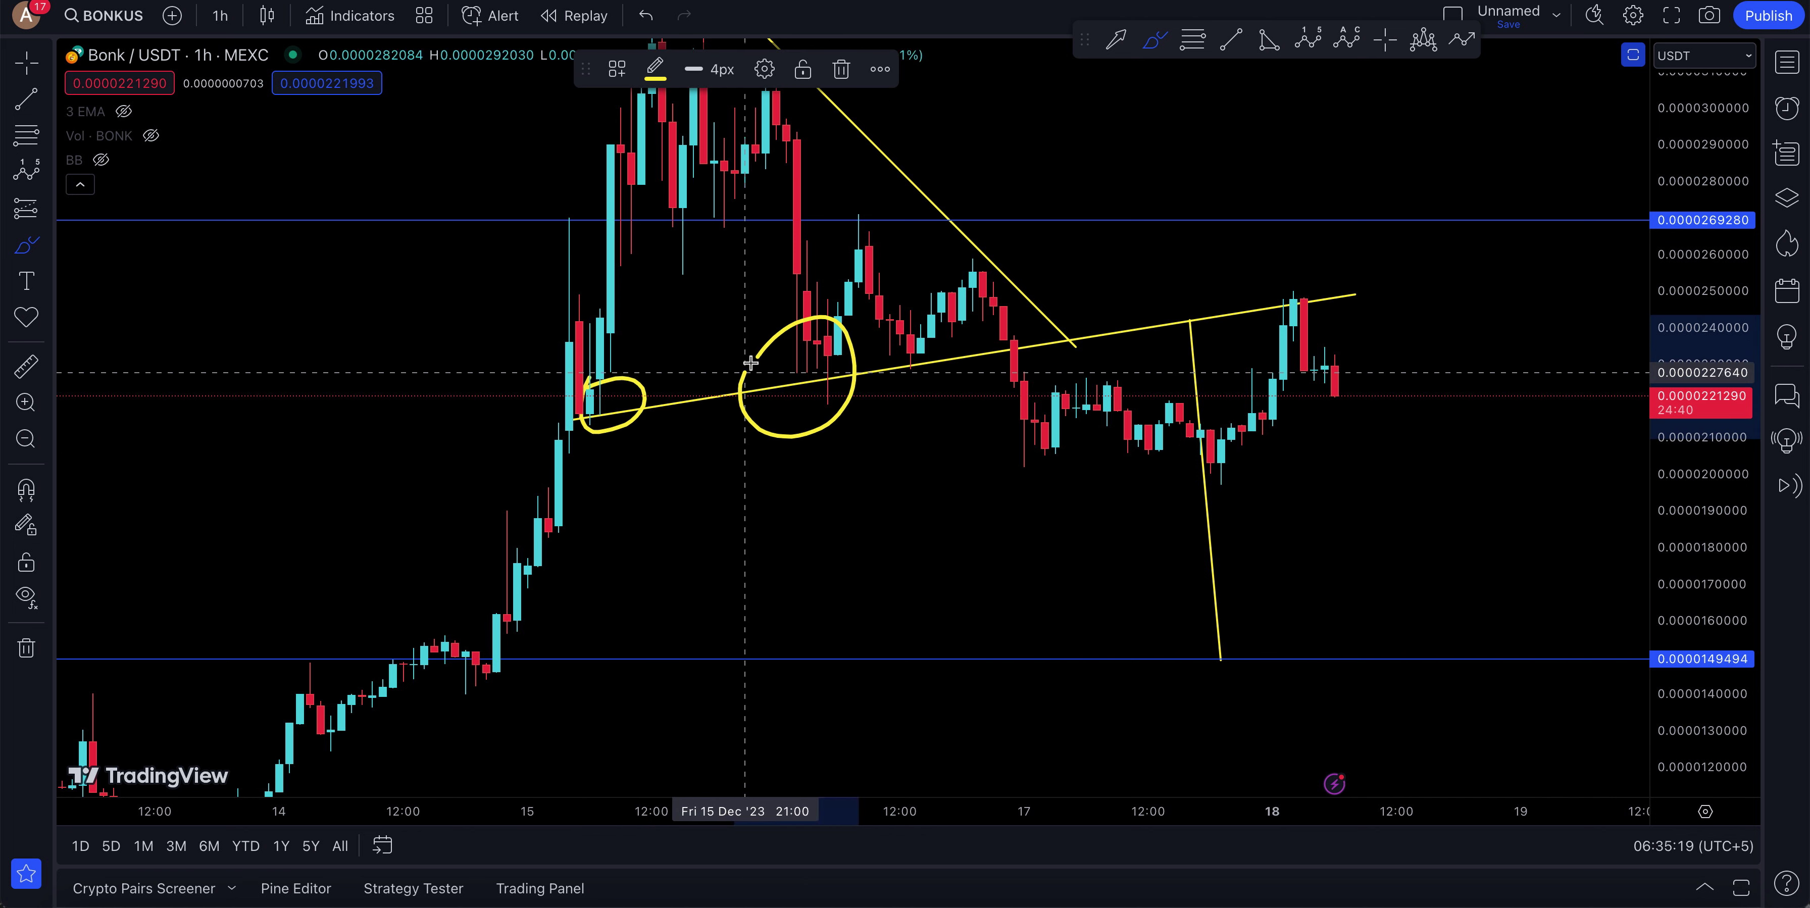
mouse_move(977, 311)
mouse_down()
mouse_move(1013, 370)
mouse_move(977, 310)
mouse_up()
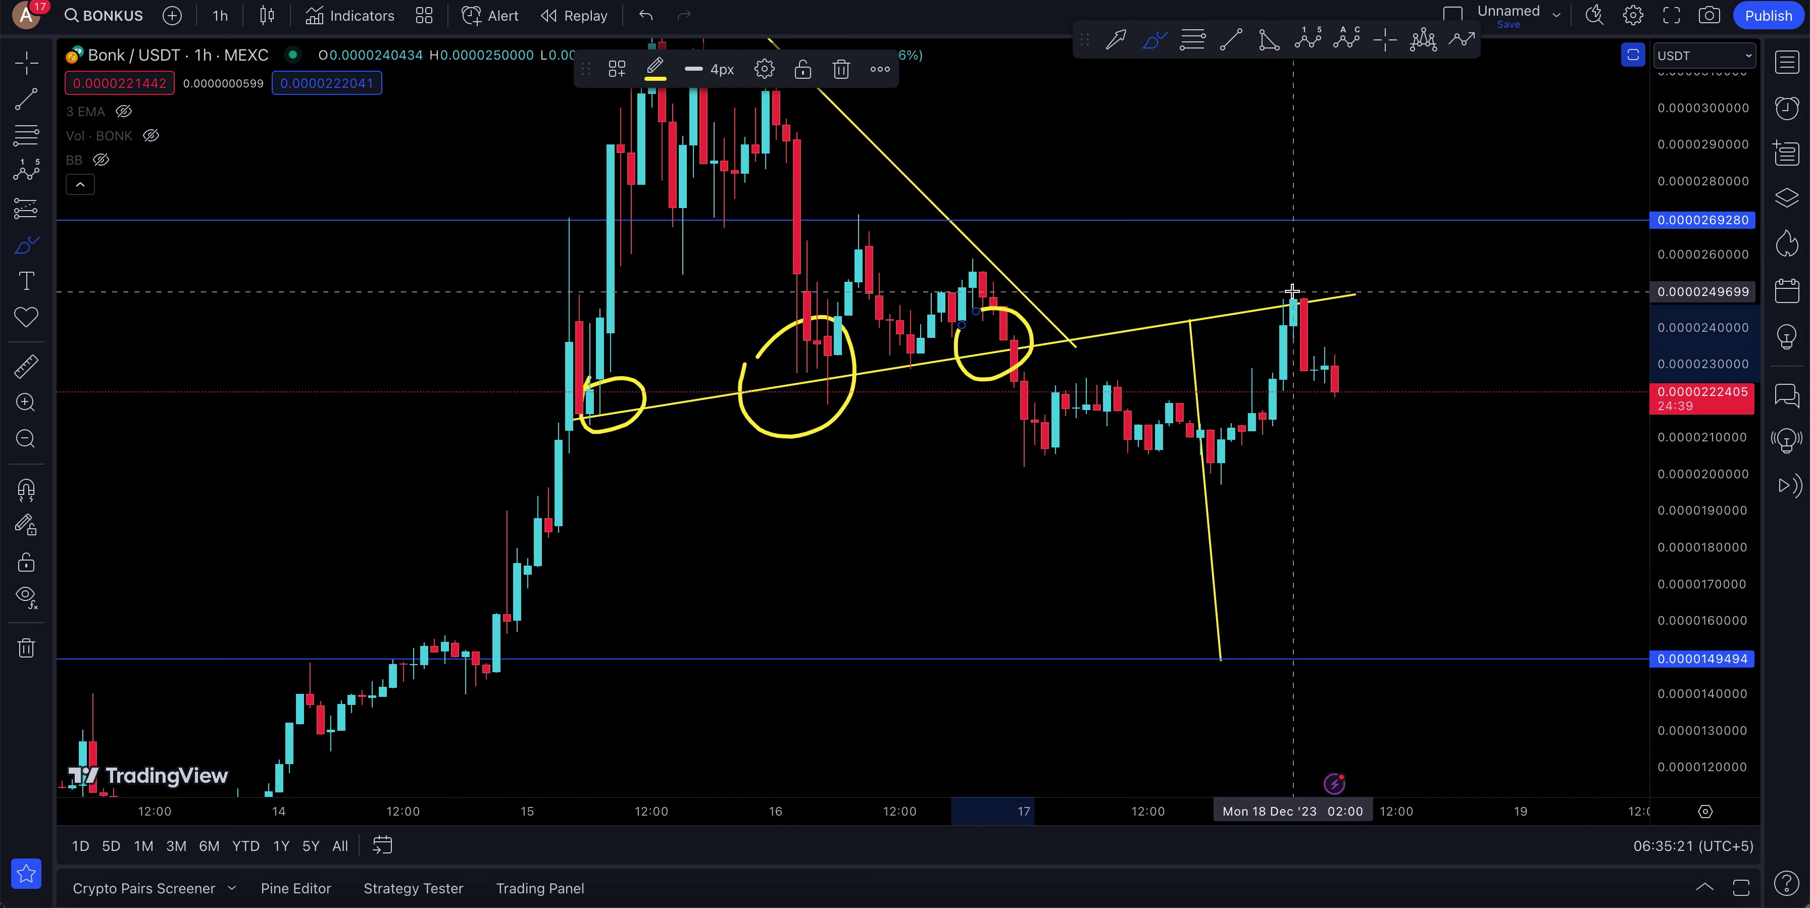
drag(1292, 291, 1288, 289)
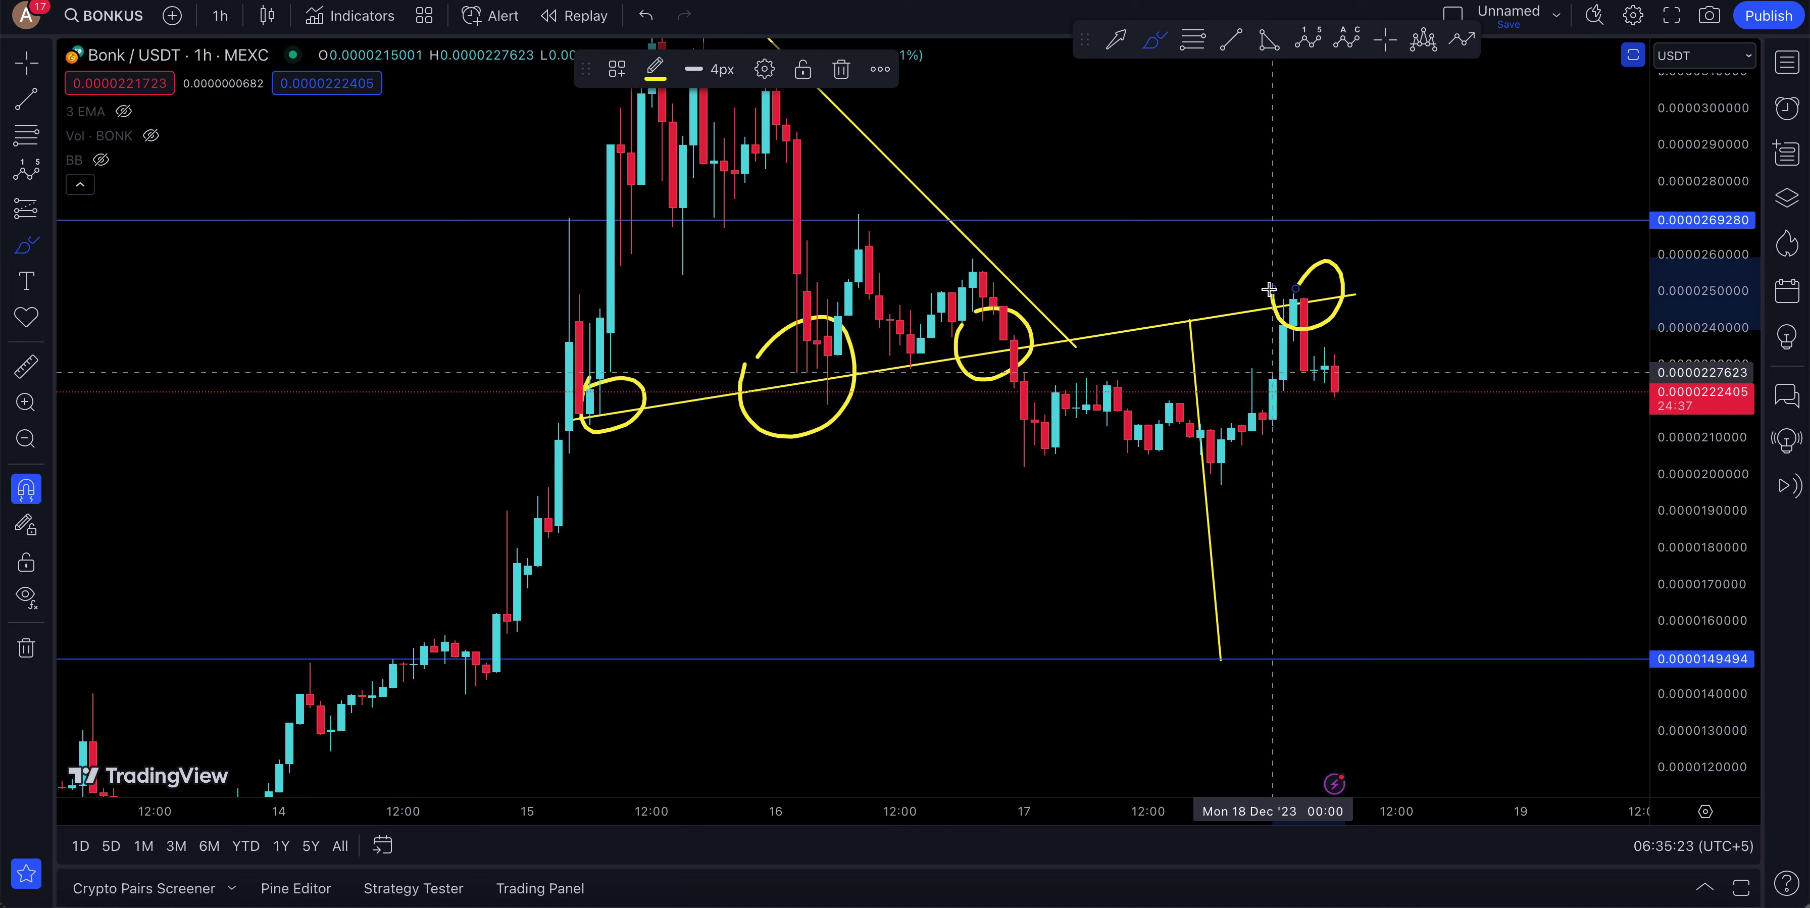
key(ctrl+z)
key(ctrl+z)
key(ctrl+z)
key(ctrl+z)
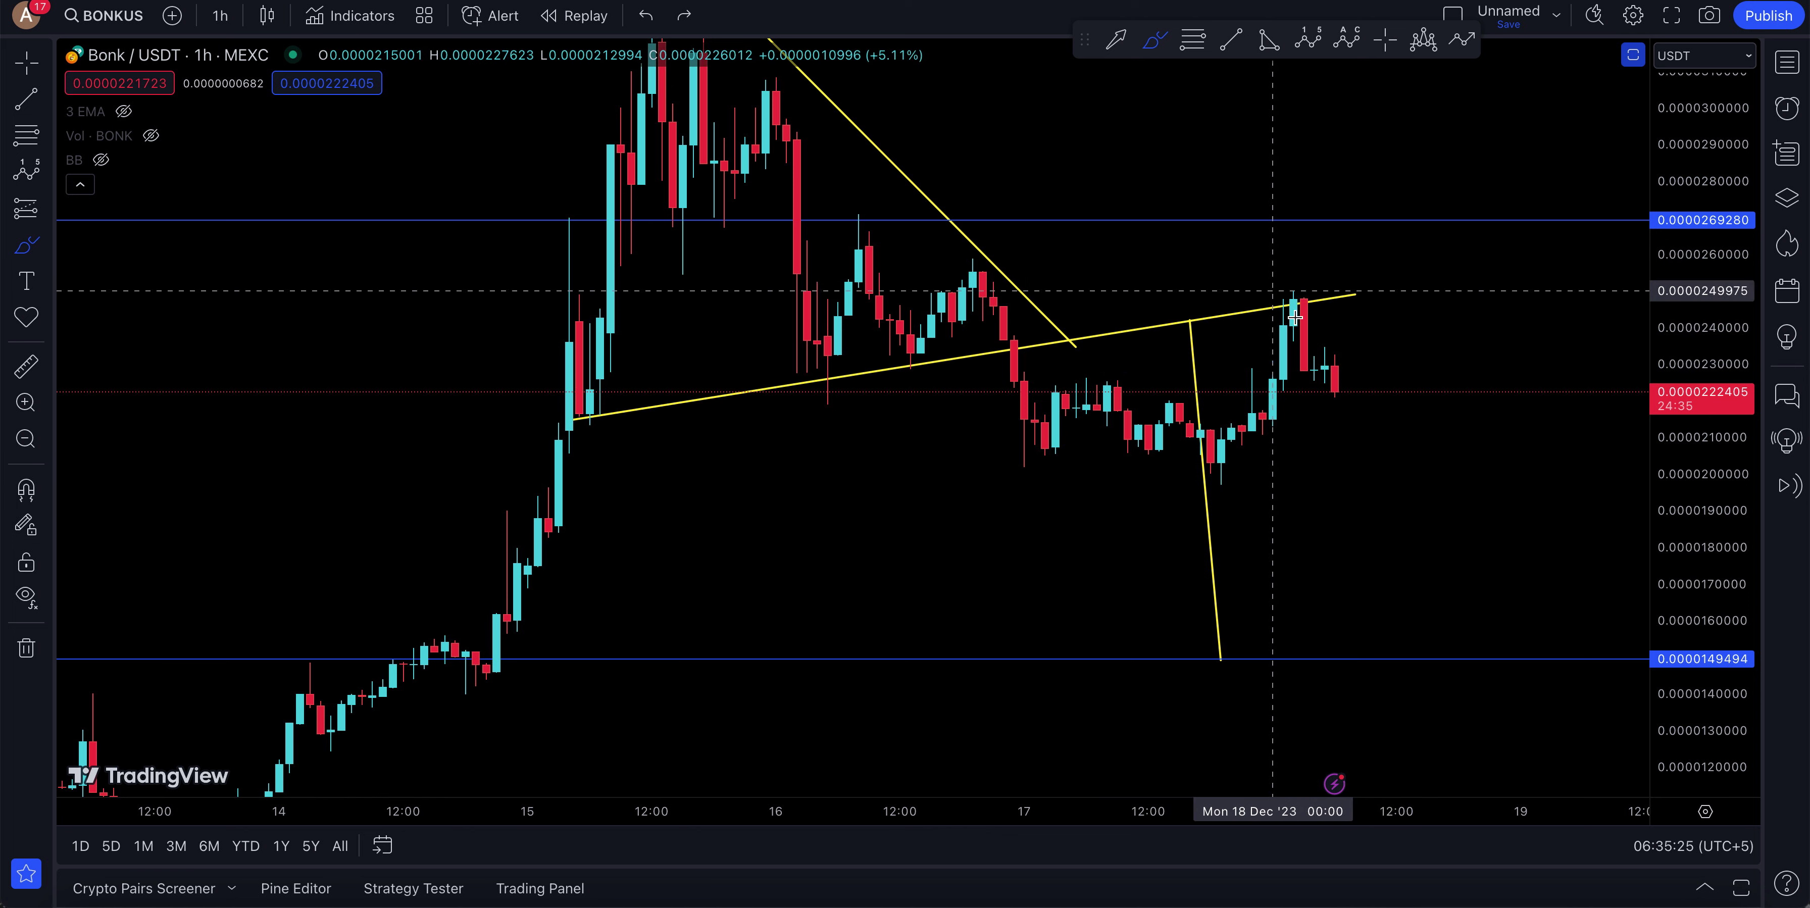
mouse_move(1328, 389)
mouse_down()
mouse_move(1395, 295)
mouse_move(1469, 618)
mouse_up()
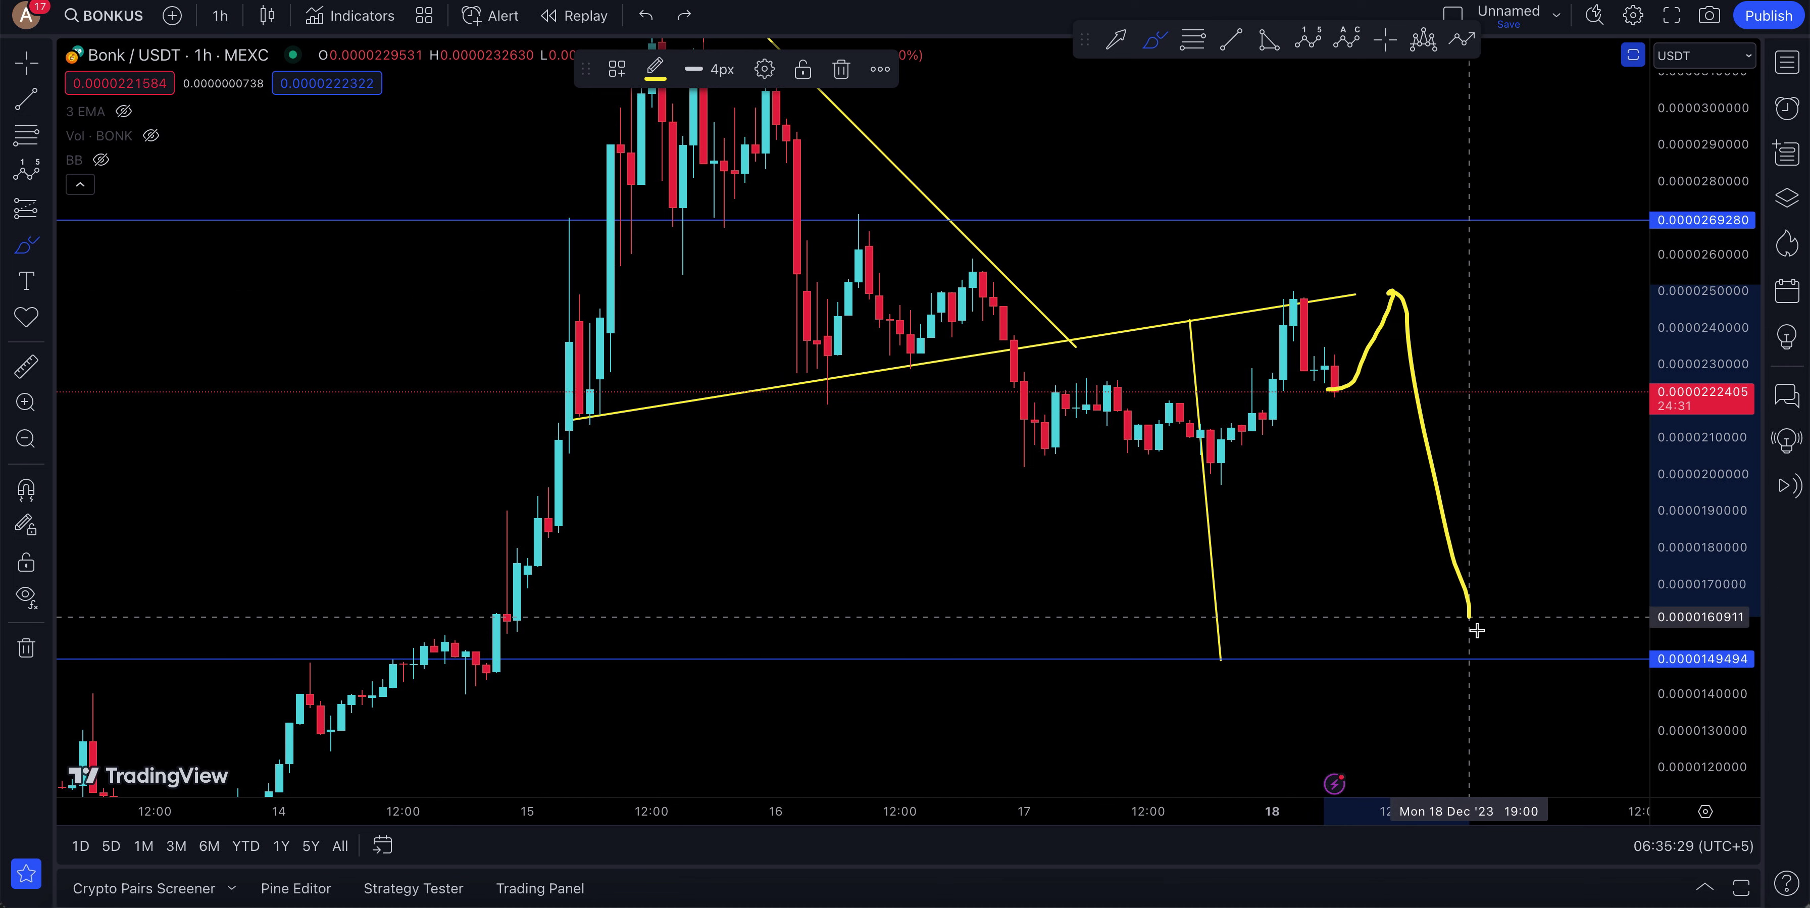
key(ctrl+z)
Drag the rising triangle trendline's right endpoint further right, beyond Dec 18.
click(26, 62)
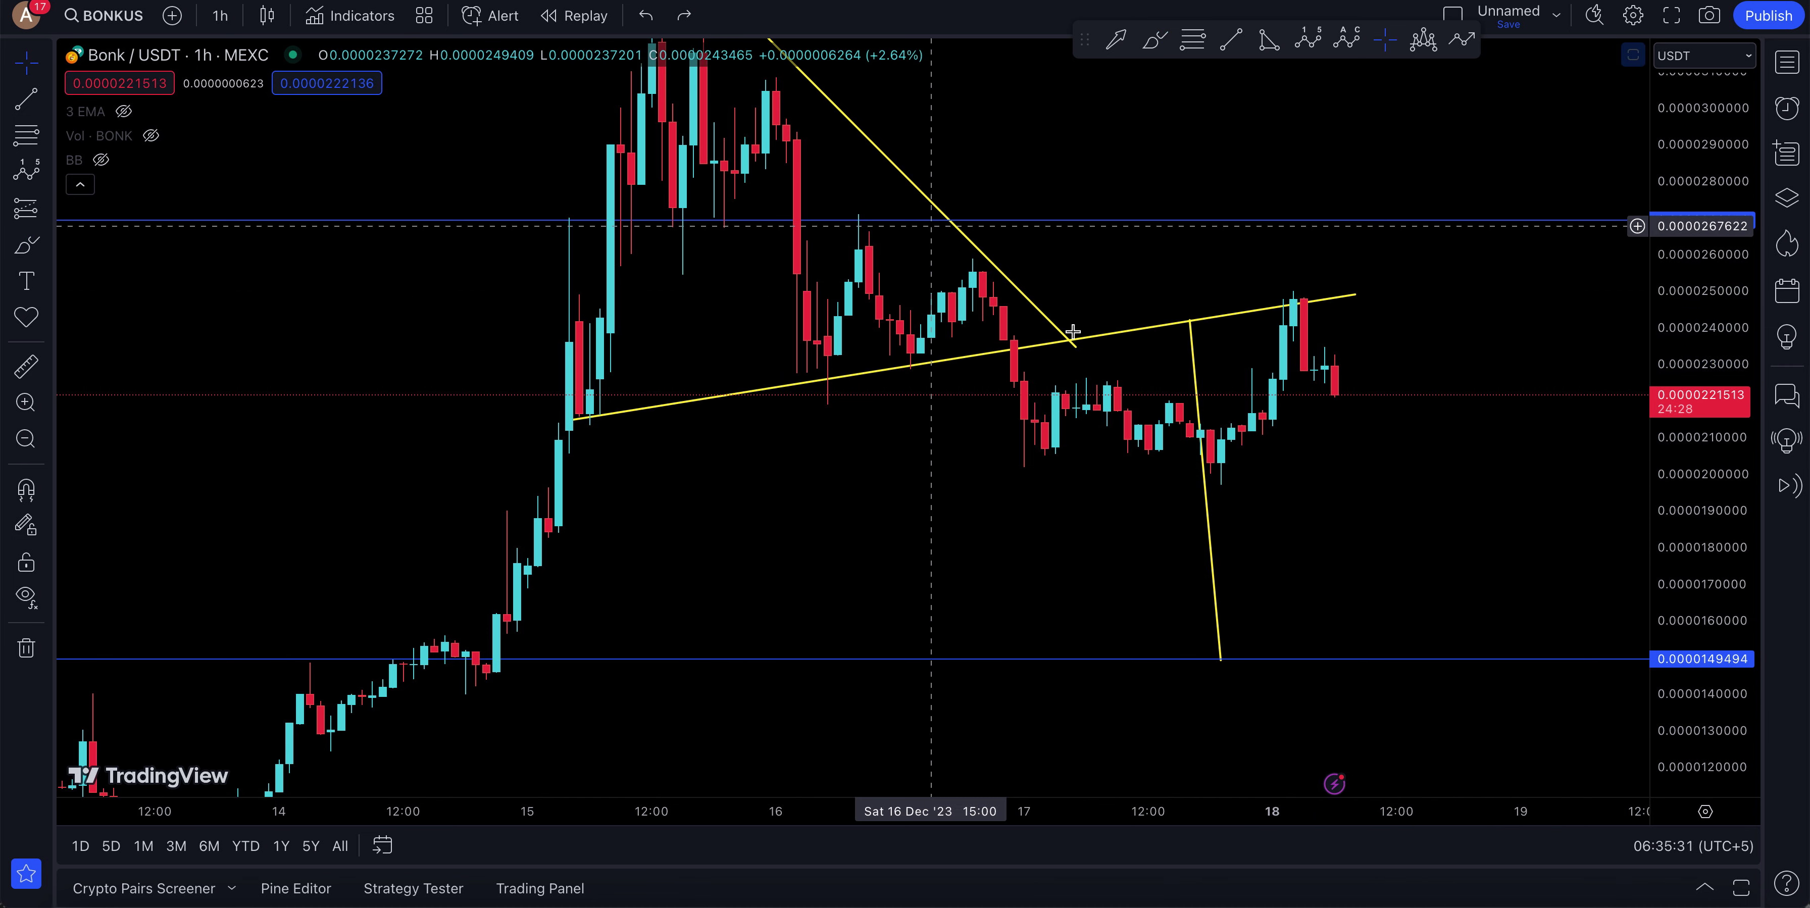
click(1354, 296)
drag(1354, 296, 1500, 254)
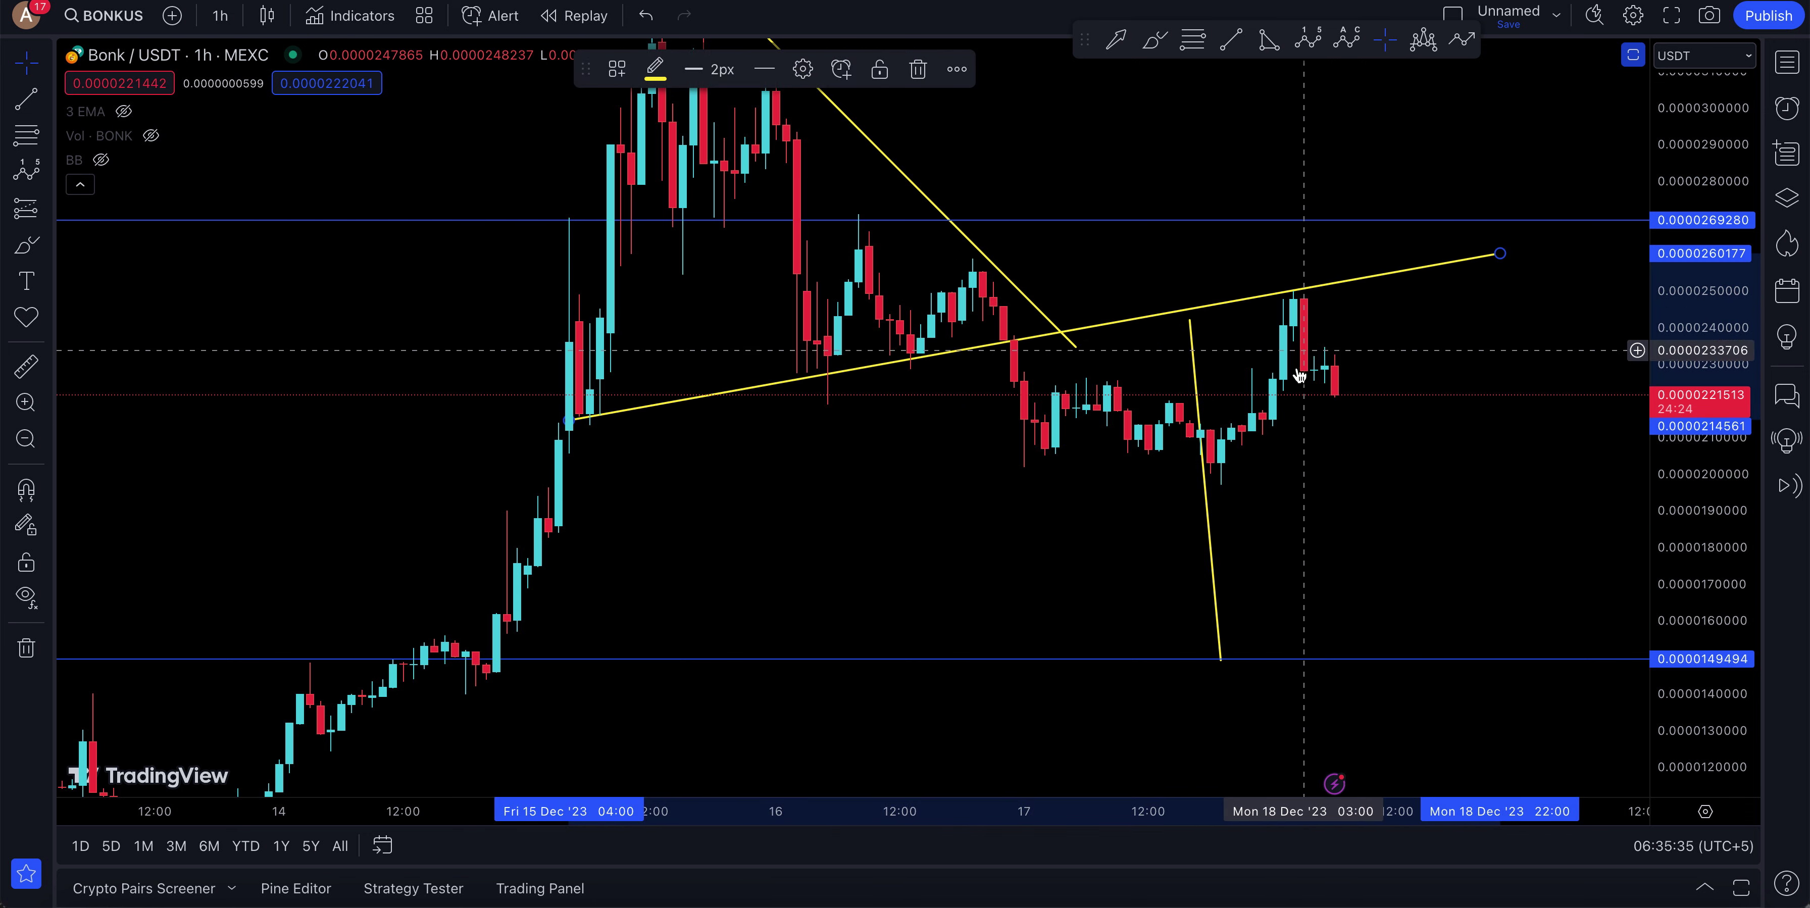
Sketch and undo level marks at the recent highs and a rise-then-drop bearish projection.
click(24, 255)
drag(1262, 290, 1371, 288)
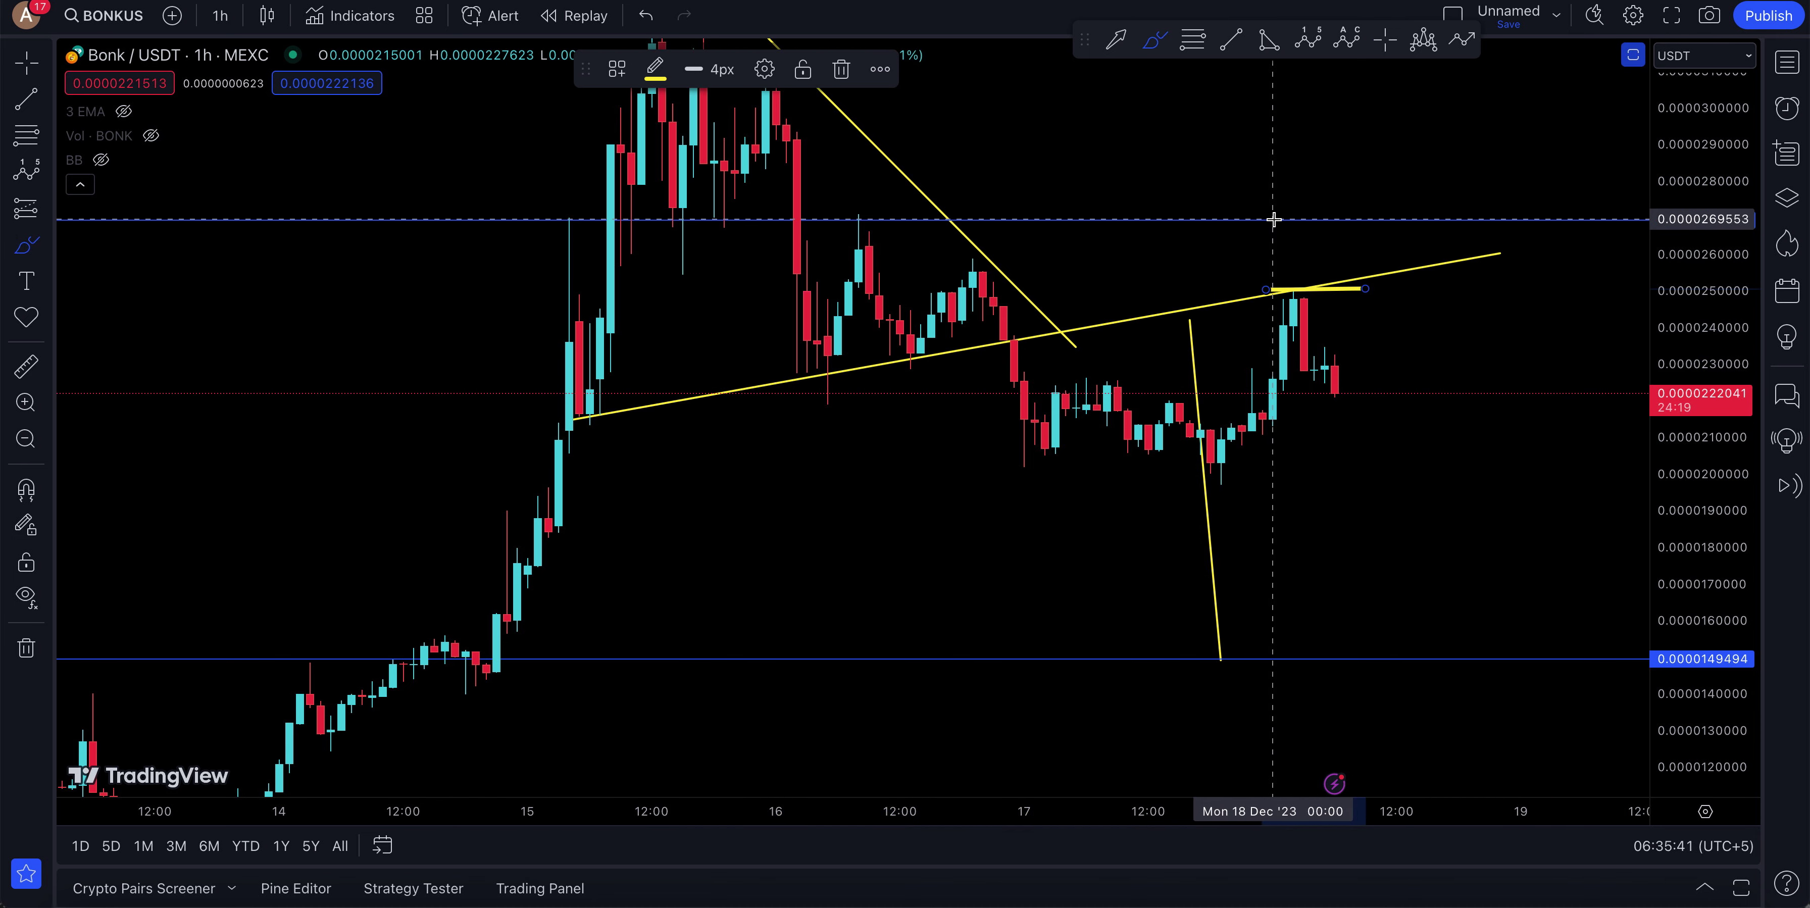
drag(1273, 219, 1299, 219)
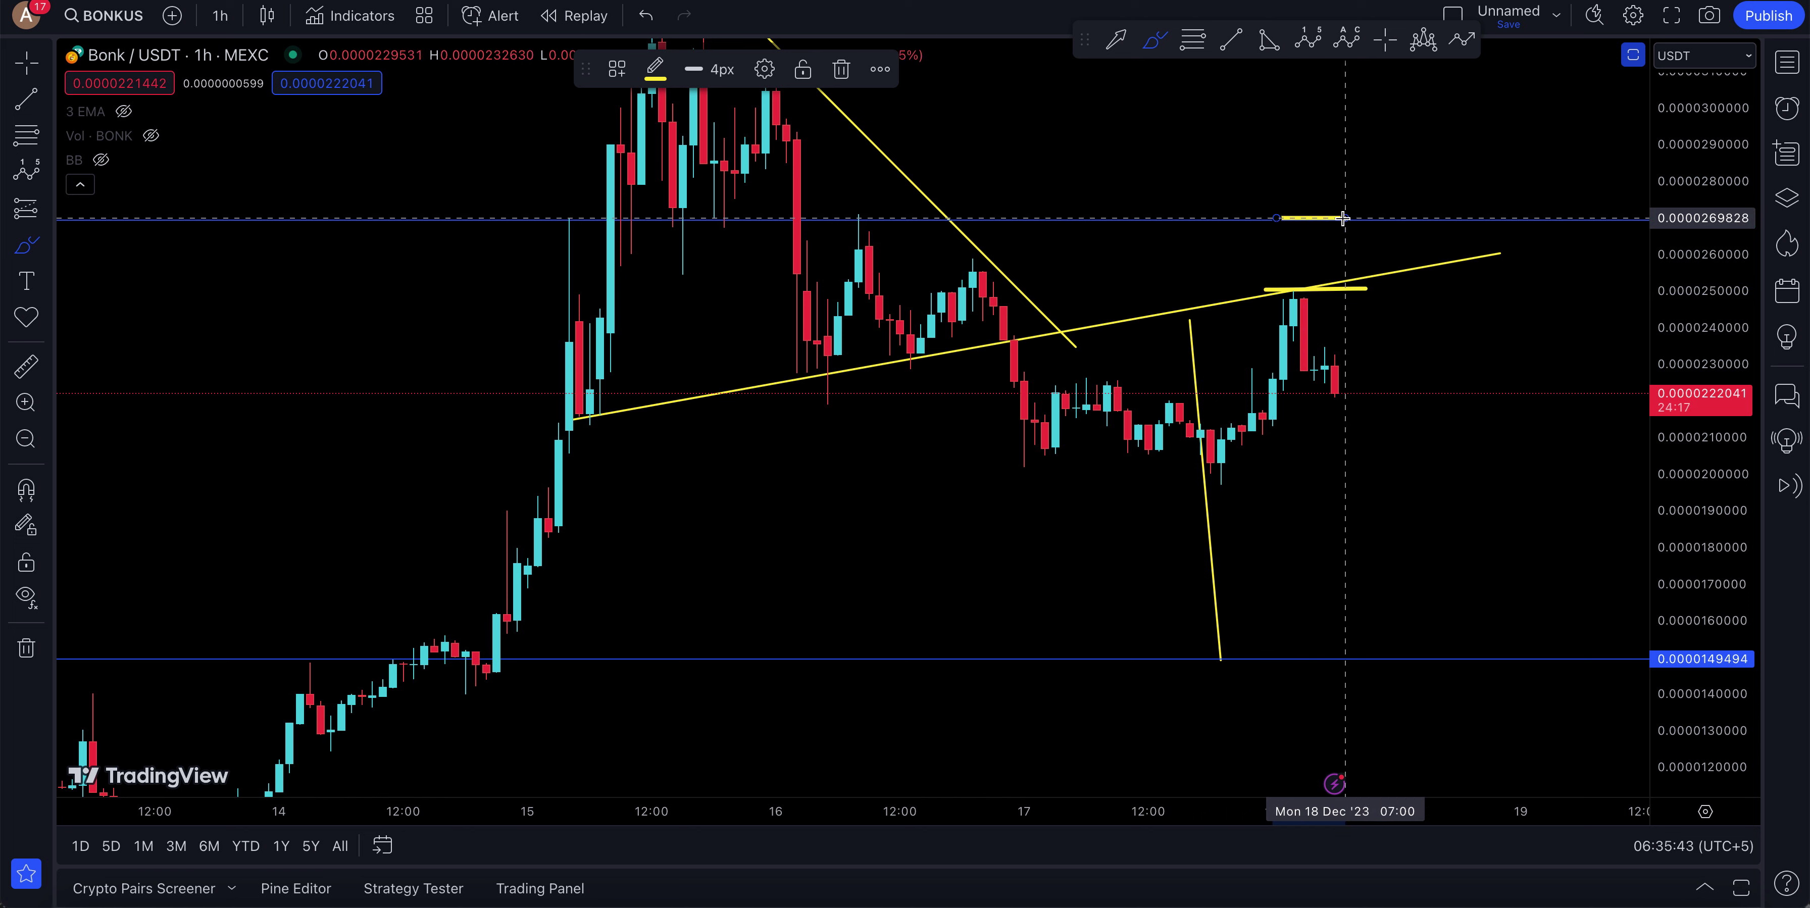
key(ctrl+z)
key(ctrl+z)
drag(1329, 395, 1427, 262)
mouse_move(1265, 298)
mouse_down()
mouse_move(1377, 290)
mouse_move(1575, 644)
mouse_up()
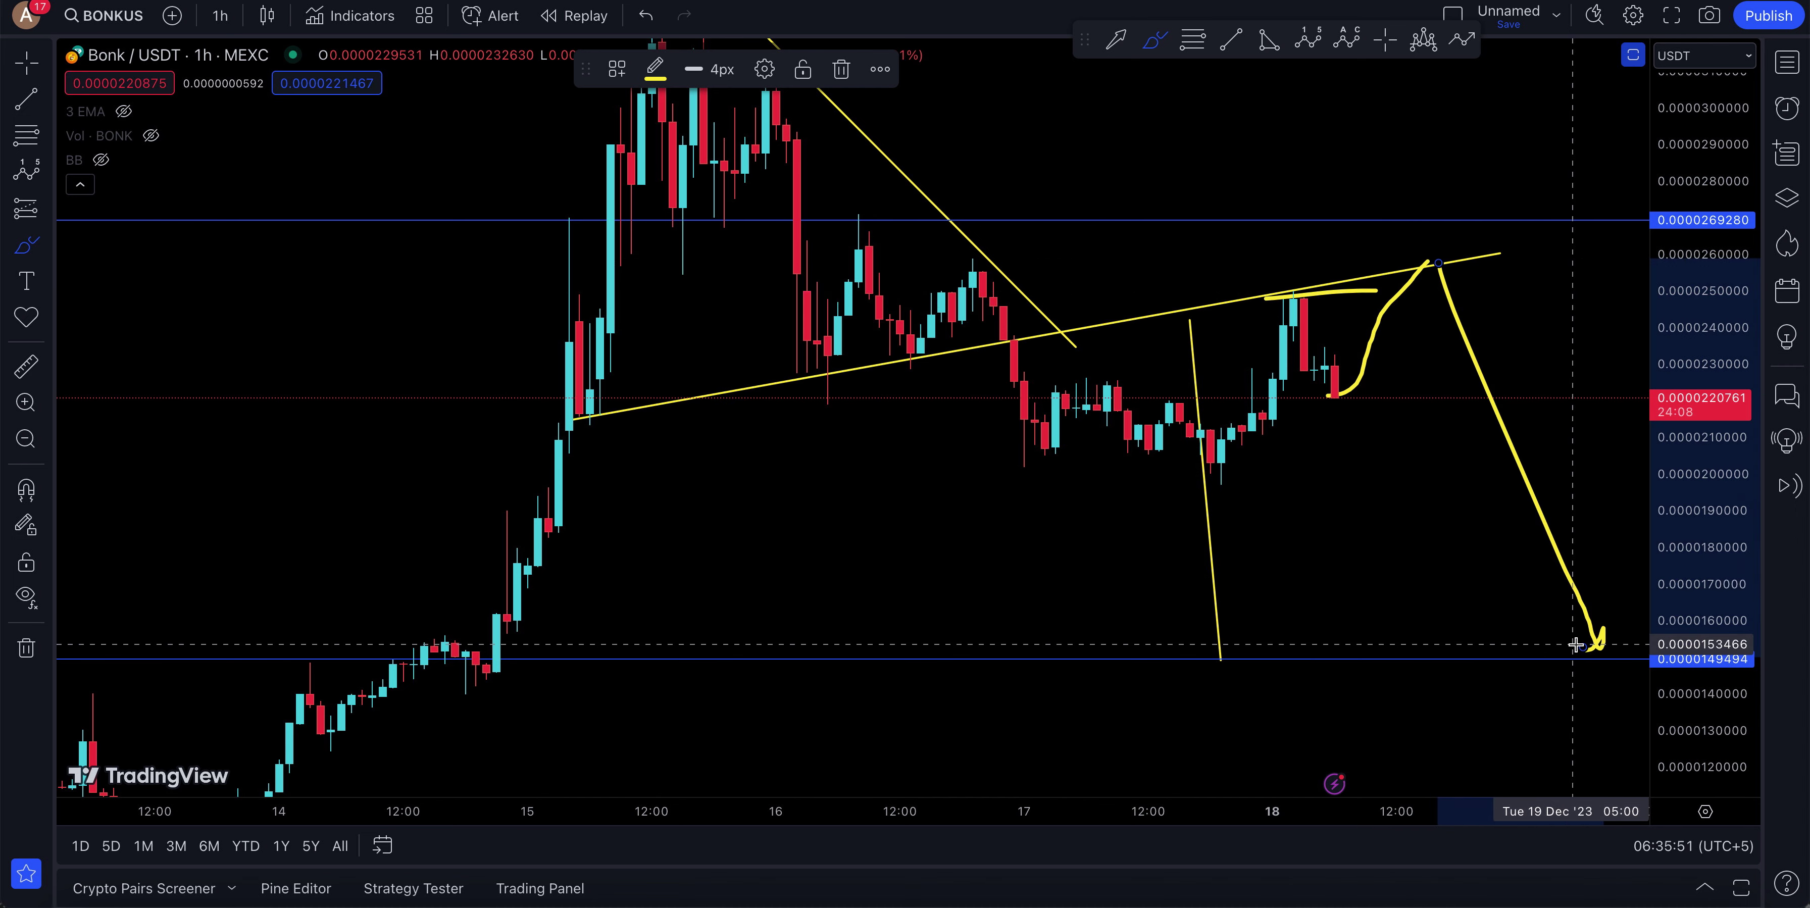
key(ctrl+z)
key(ctrl+z)
key(ctrl+z)
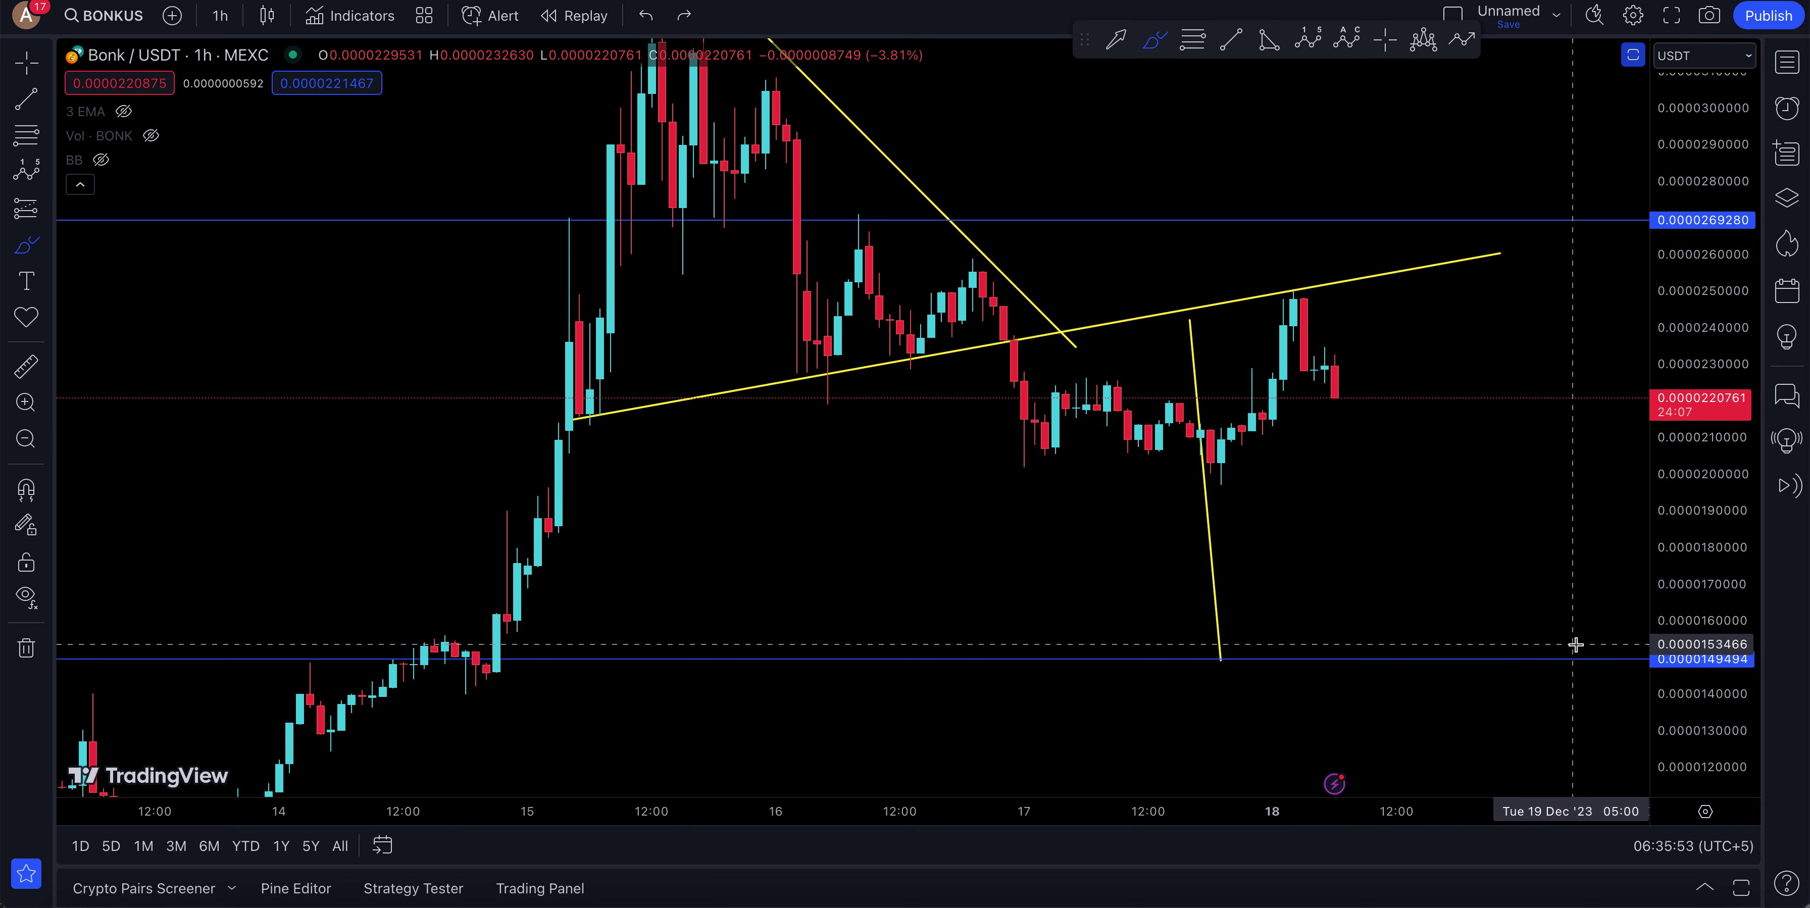
Compress the price axis to about 0.00004–0.00038, sketching then undoing breakout and support-dip curves.
drag(1678, 125, 1679, 231)
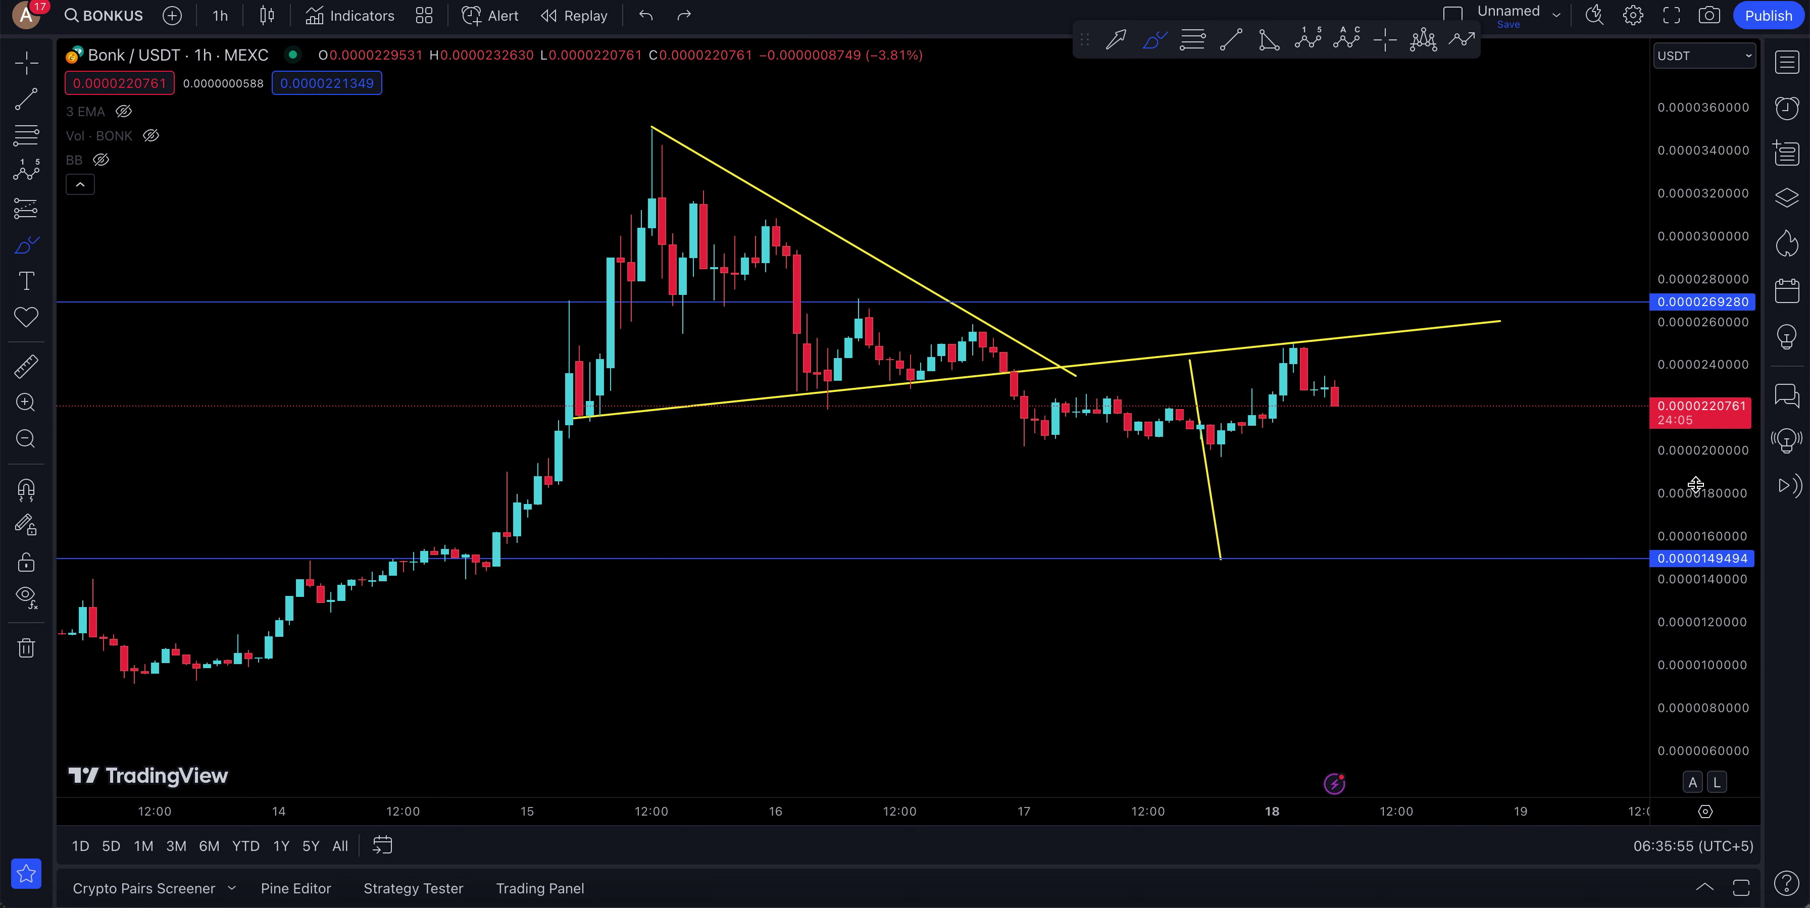
mouse_move(1348, 392)
mouse_down()
mouse_move(1407, 385)
mouse_move(1494, 324)
mouse_move(1571, 155)
mouse_up()
drag(1119, 543, 1178, 575)
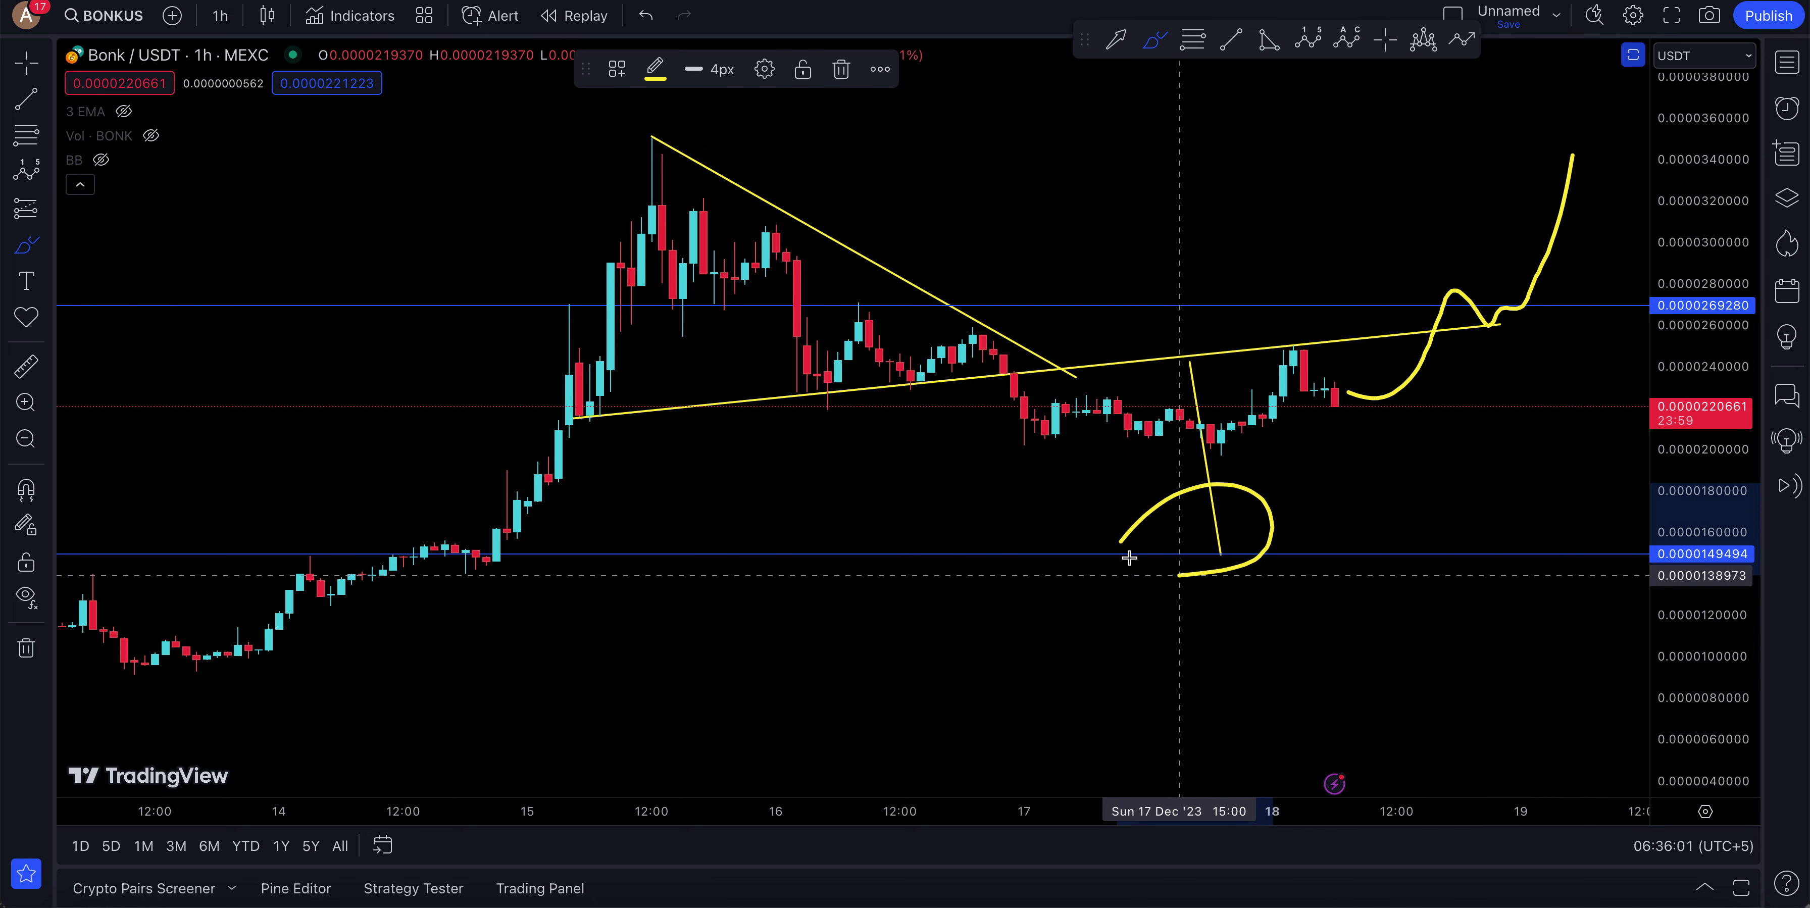
key(super+z)
key(super+z)
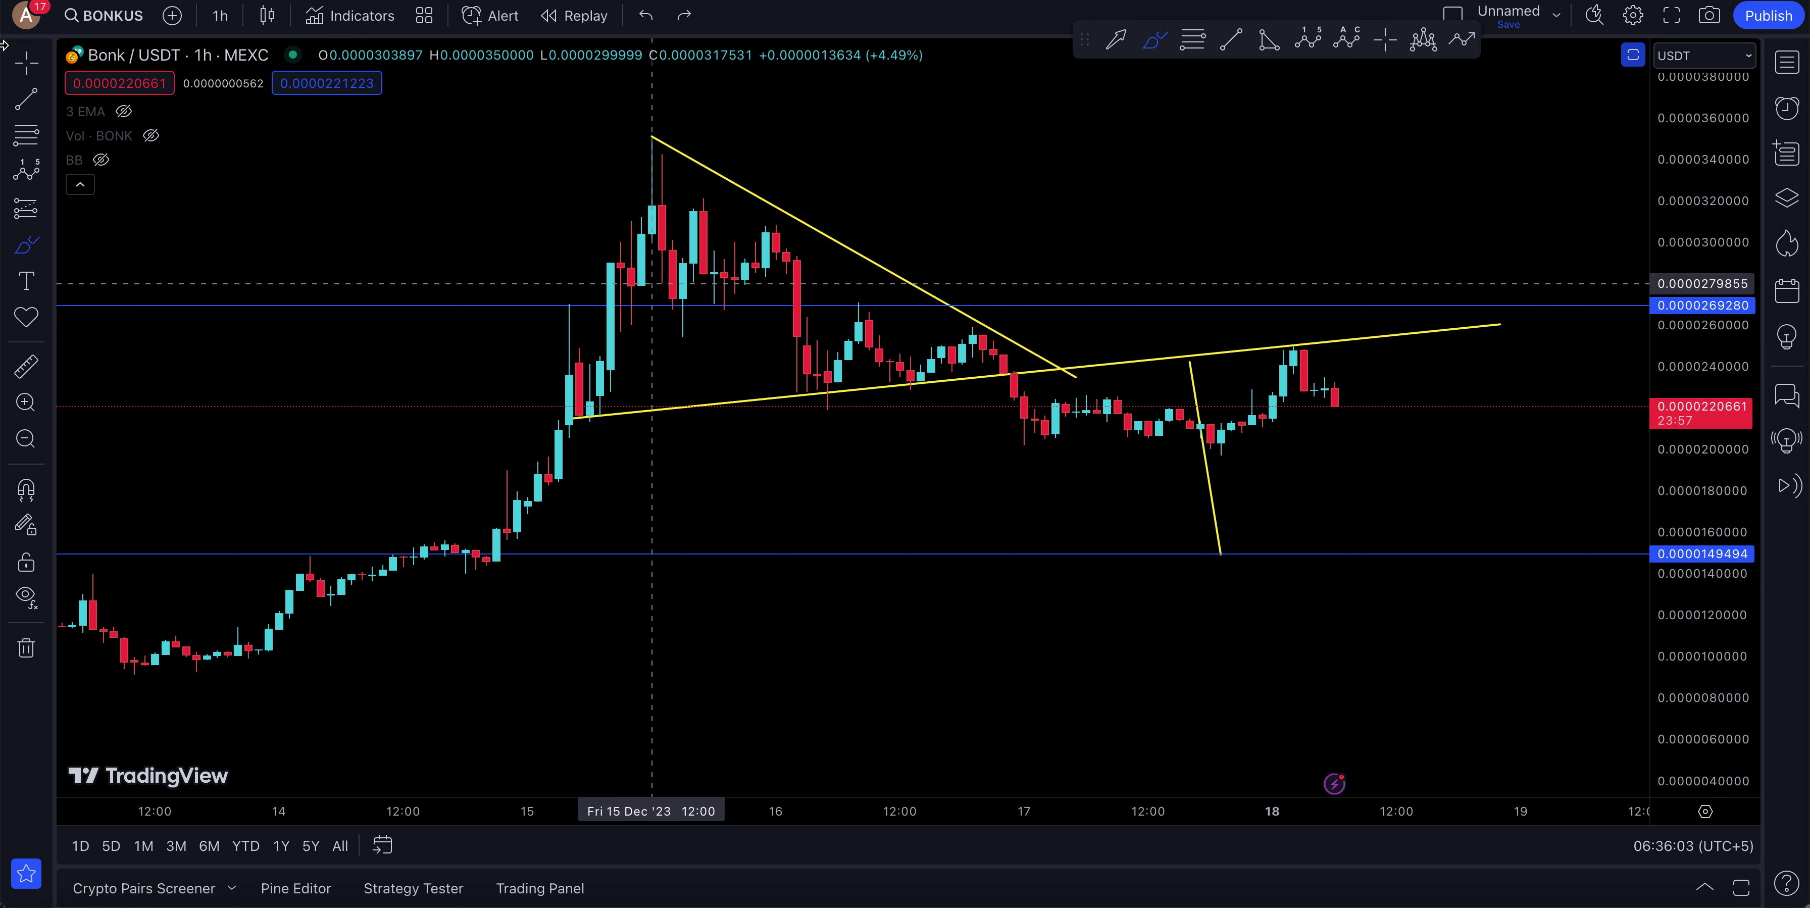
scroll(739, 311, down, 1)
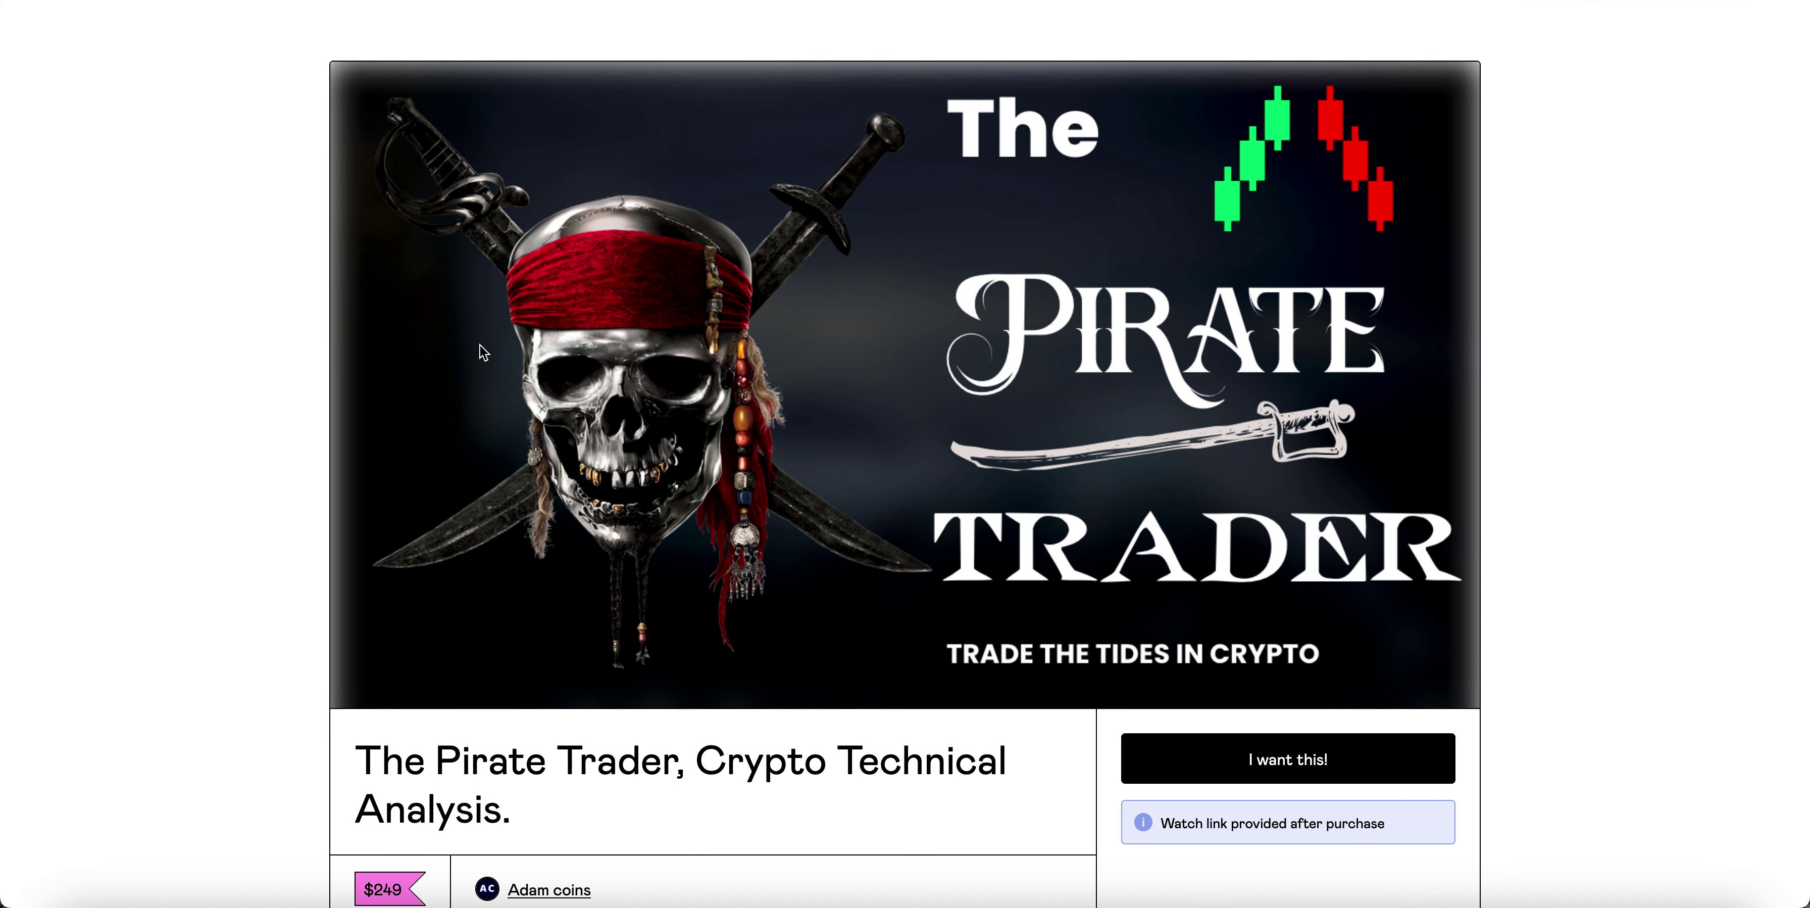
scroll(484, 351, down, 20)
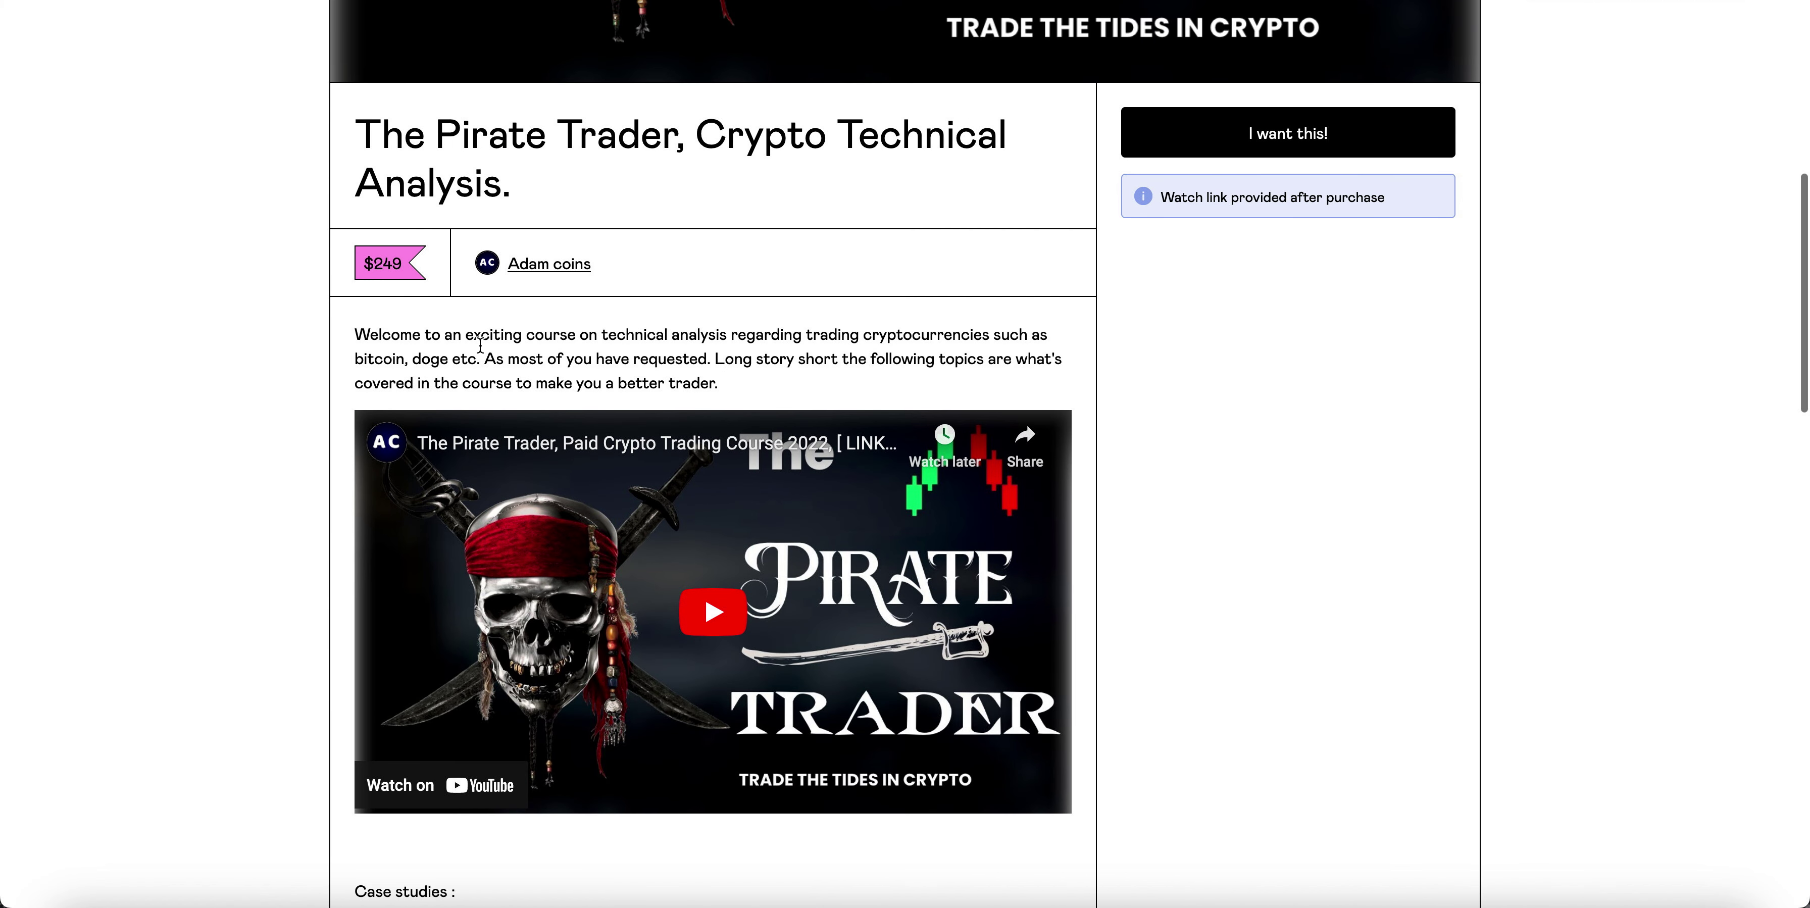
scroll(324, 668, down, 15)
scroll(324, 667, up, 2)
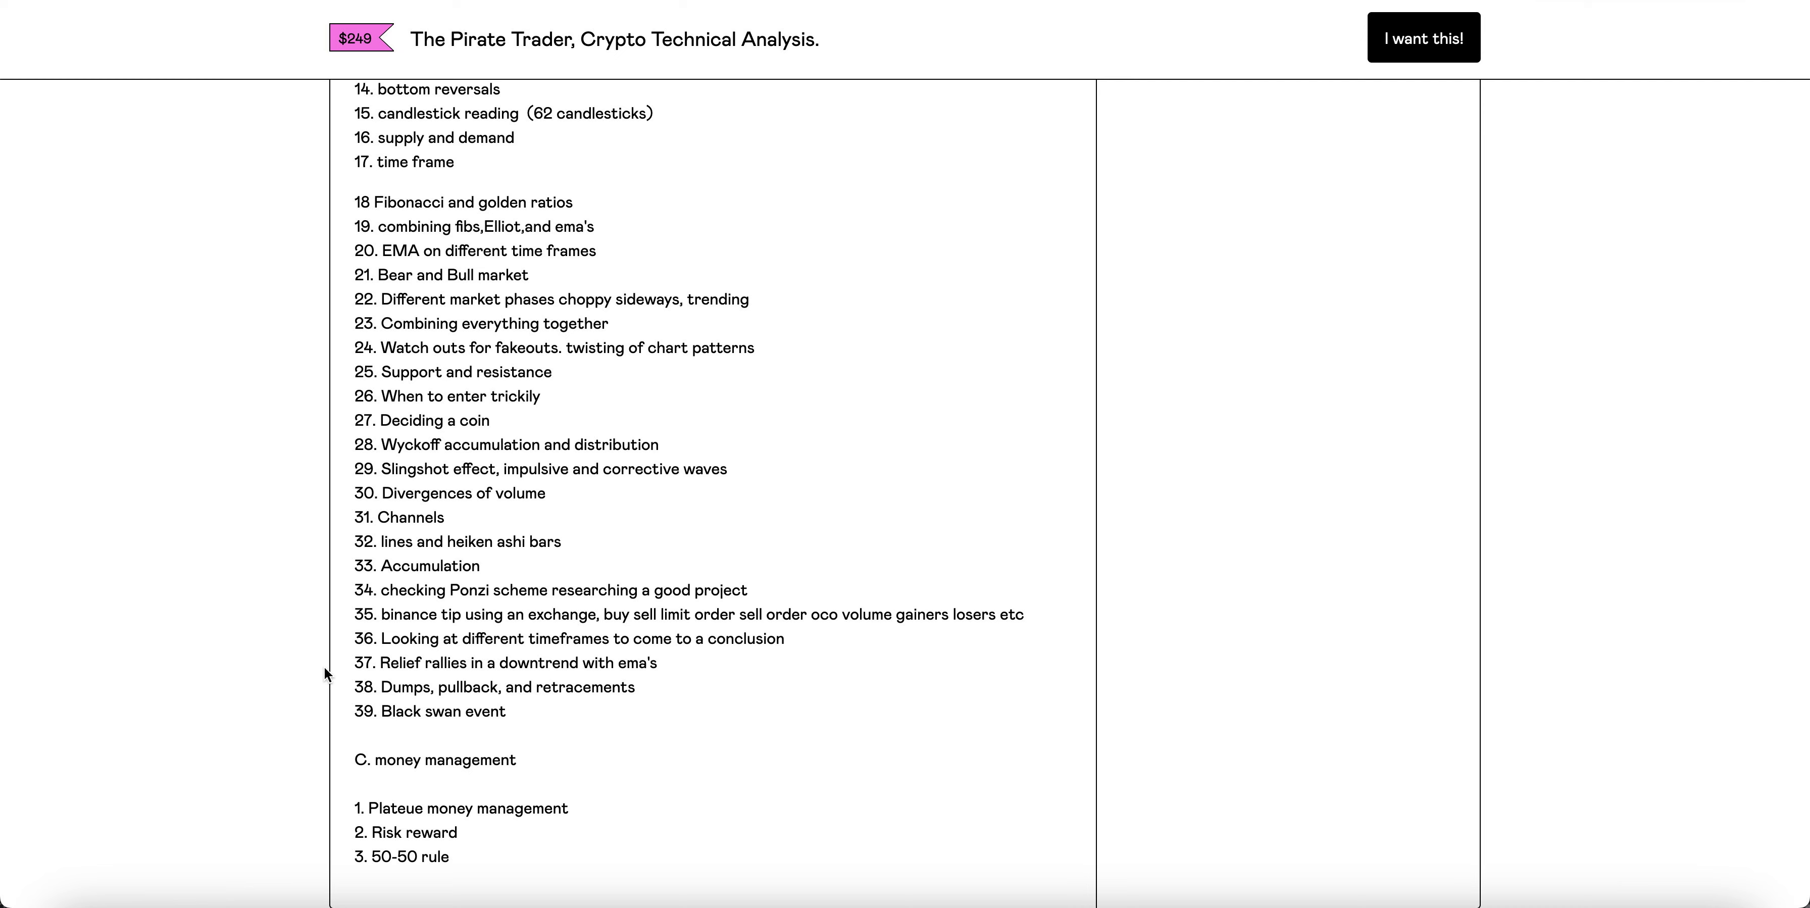
scroll(324, 668, up, 20)
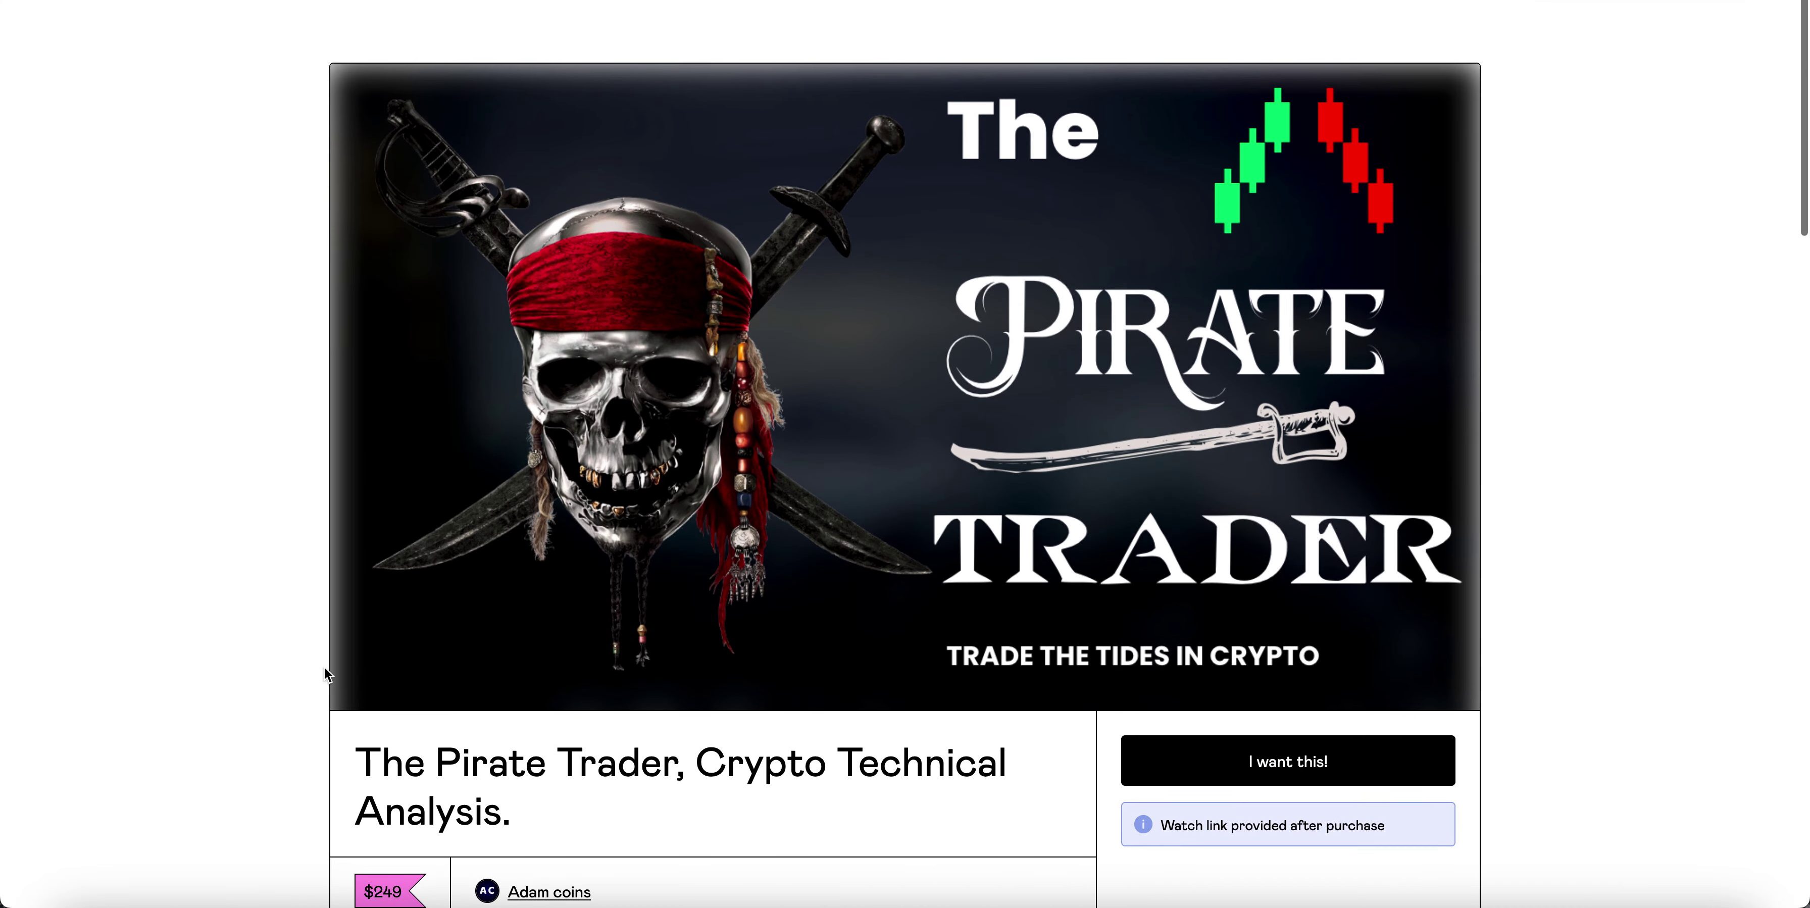
scroll(324, 668, down, 3)
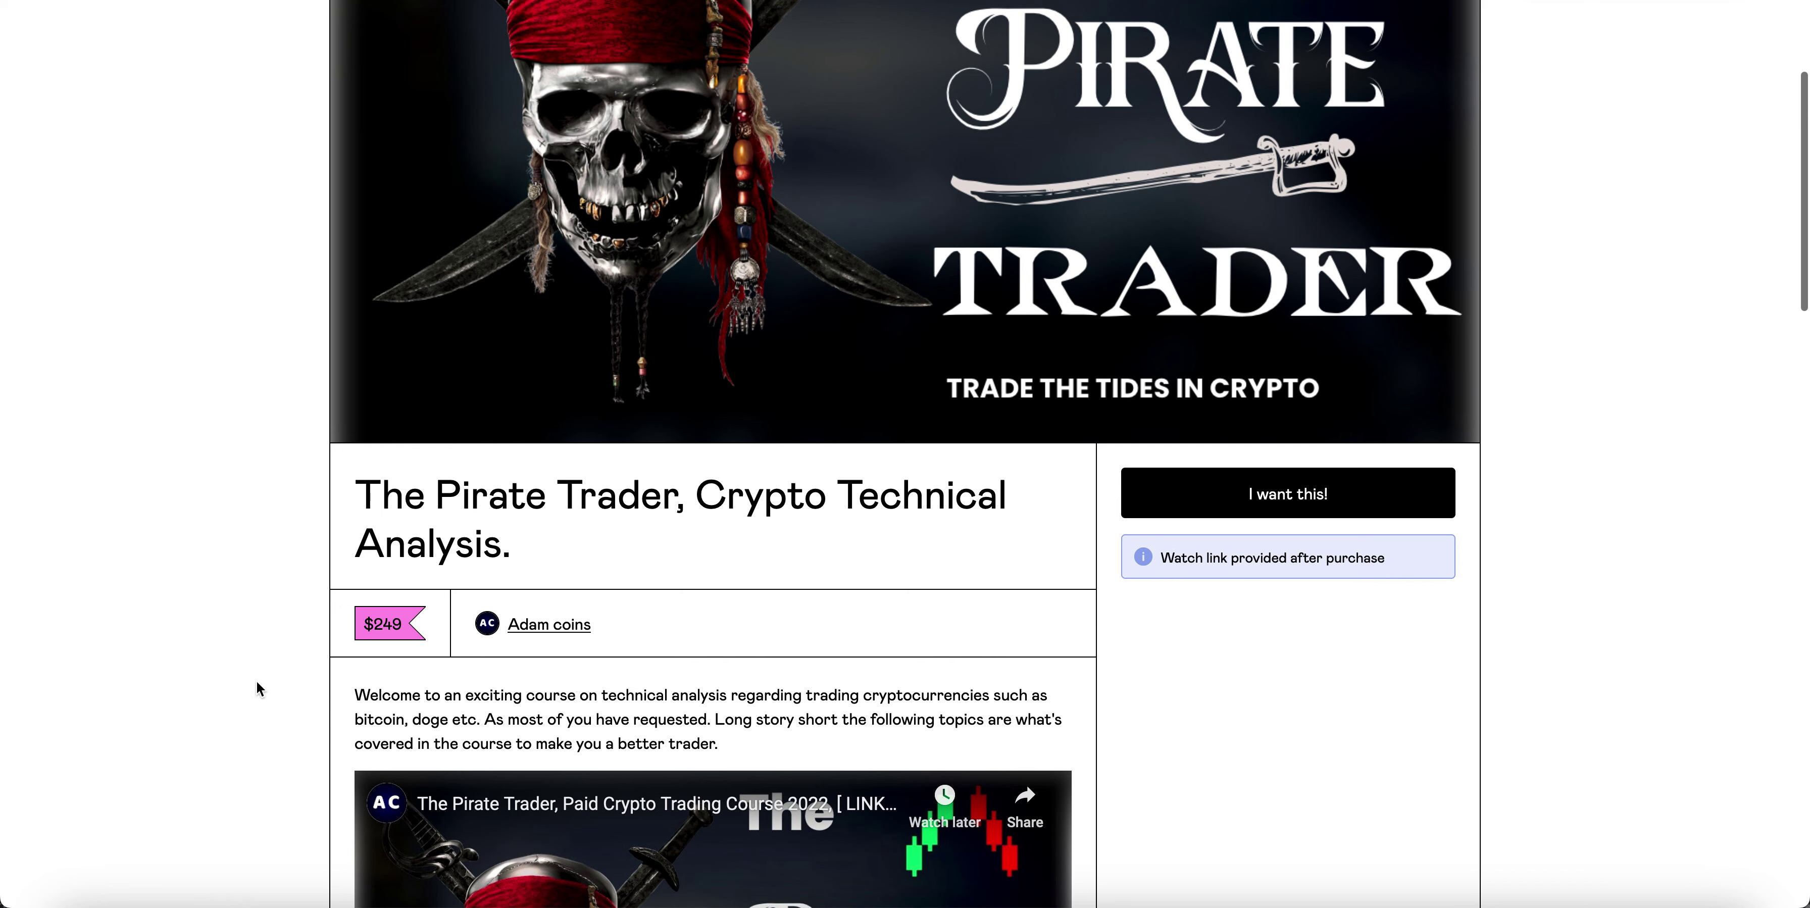
ctrl+scroll(250, 675, up, 5)
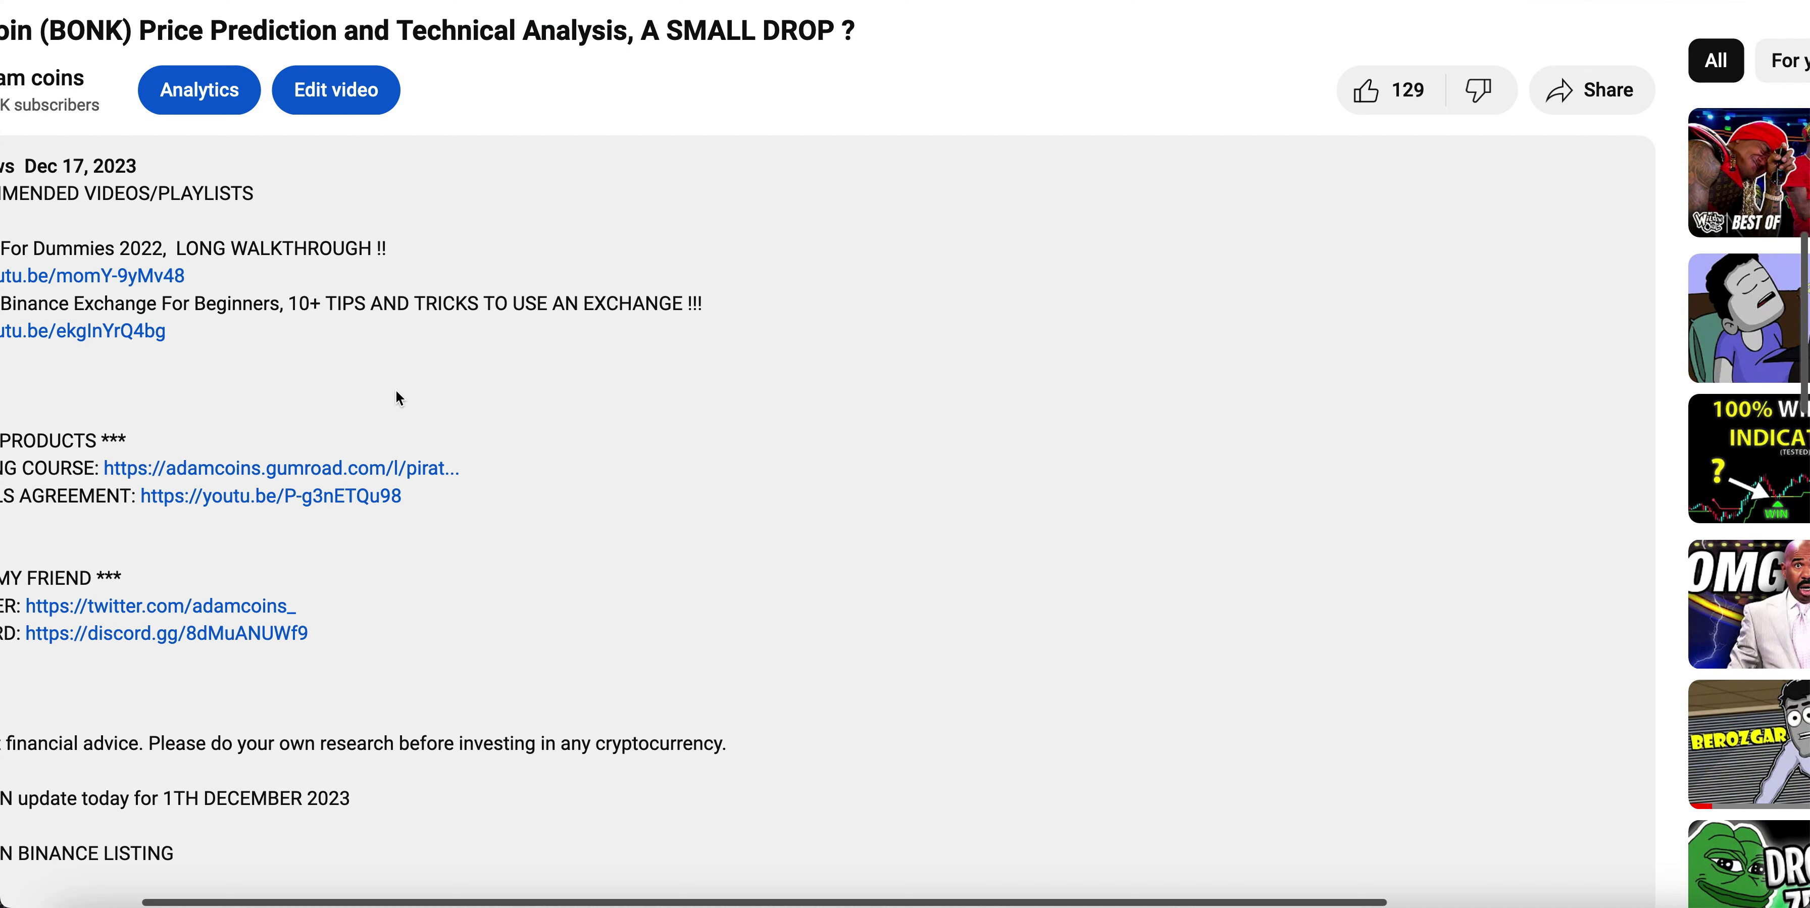
Highlight the TWITTER line in the BONK video's YouTube description.
scroll(399, 398, left, 3)
scroll(91, 604, up, 3)
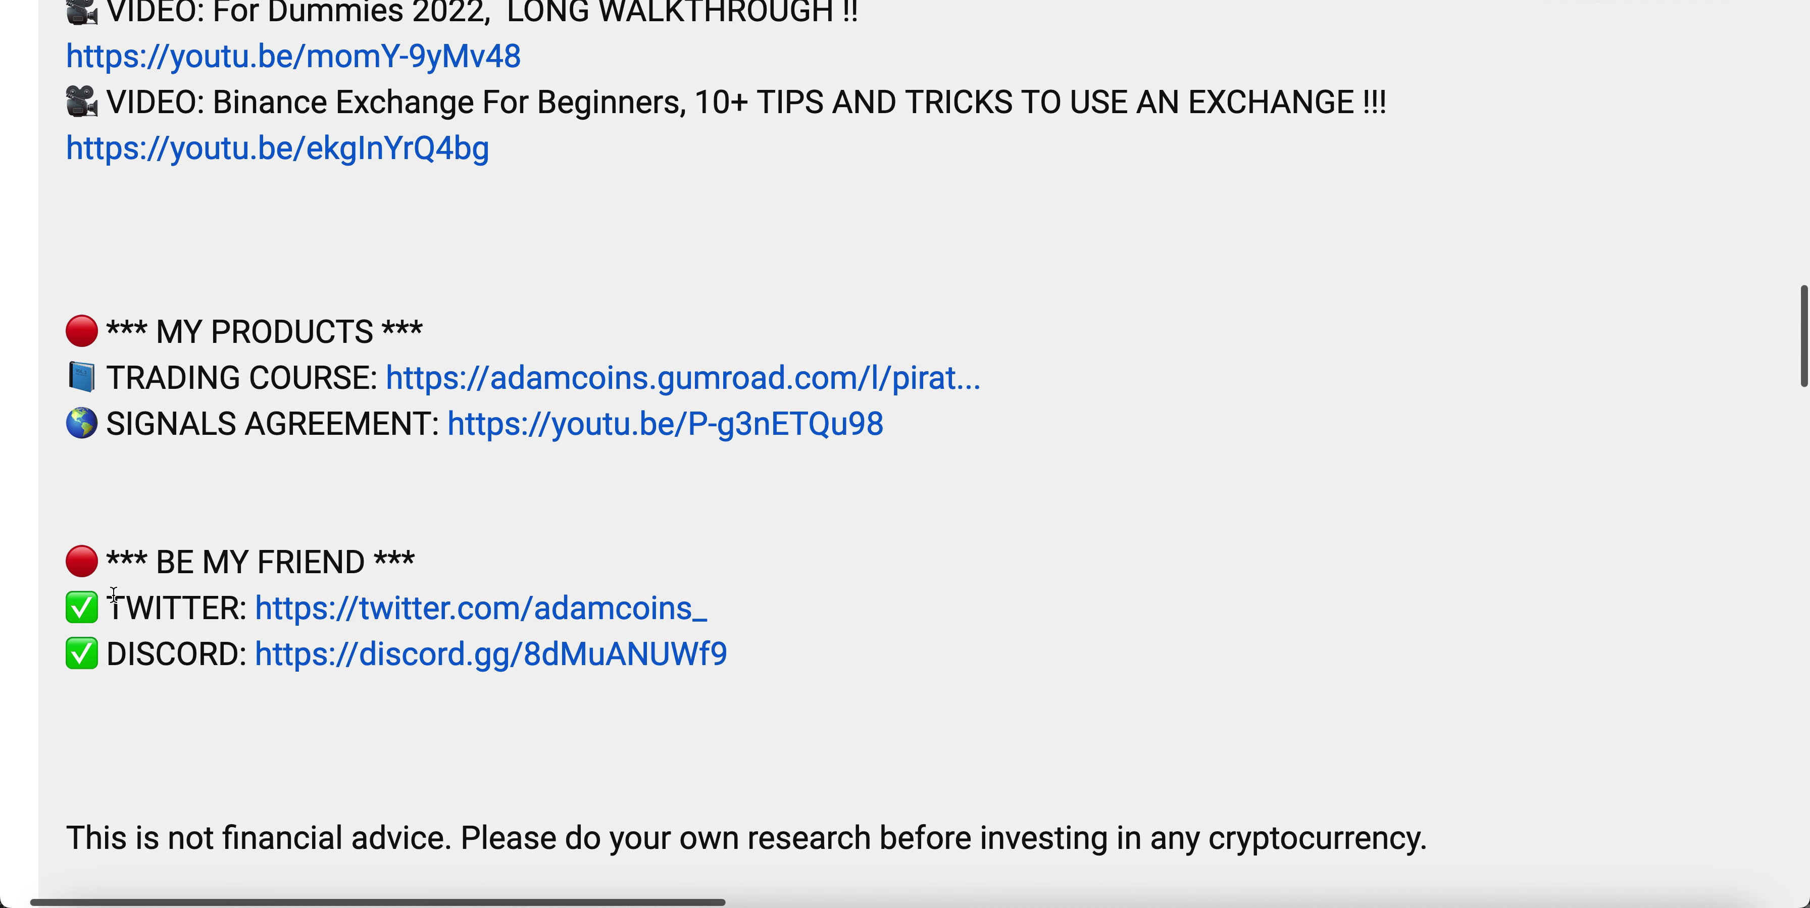
drag(121, 606, 757, 598)
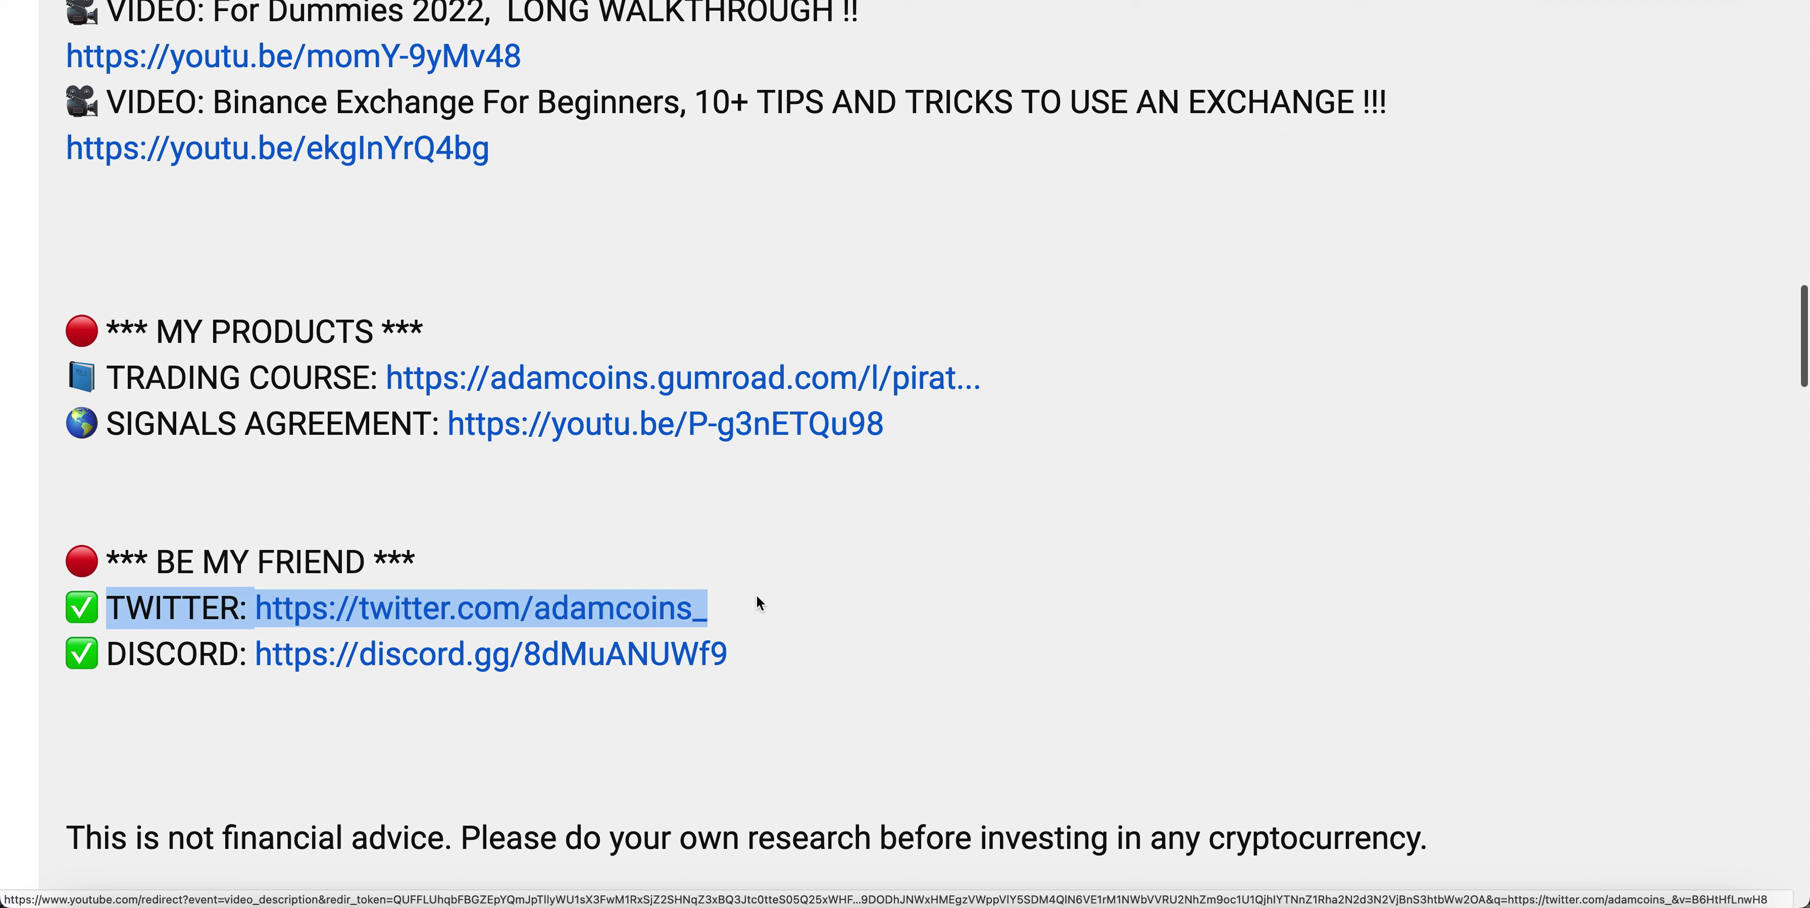